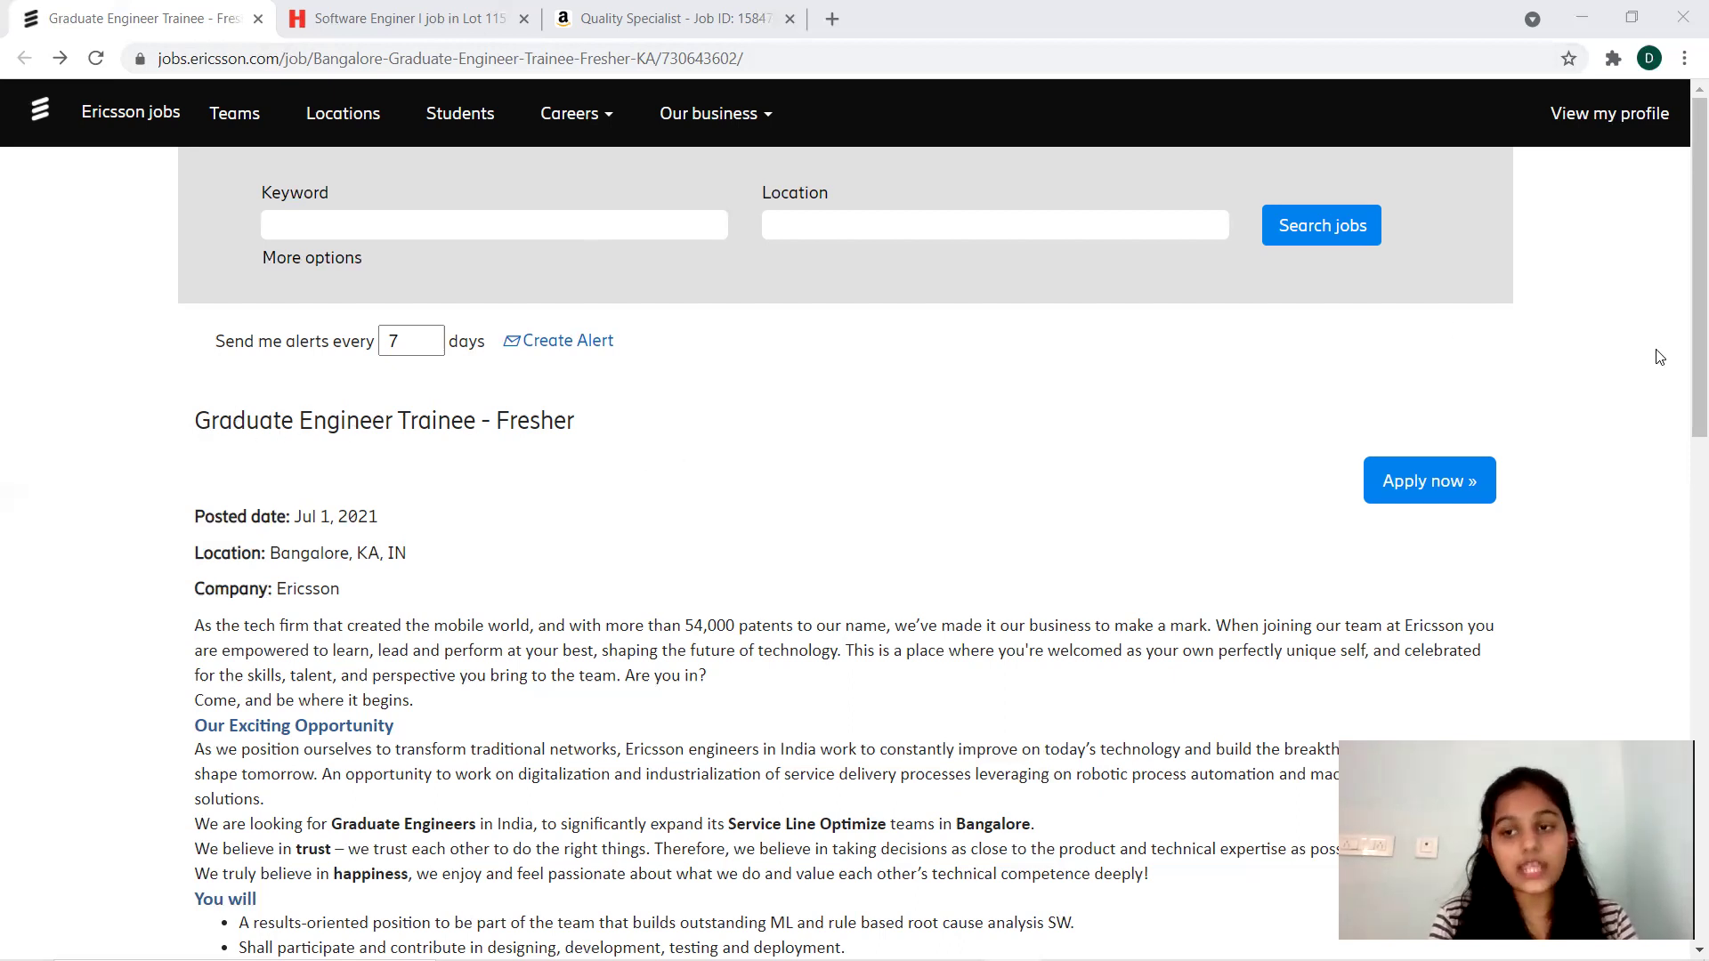
{"action": "left_click_drag", "start_coordinate": [1684, 324], "coordinate": [1684, 577]}
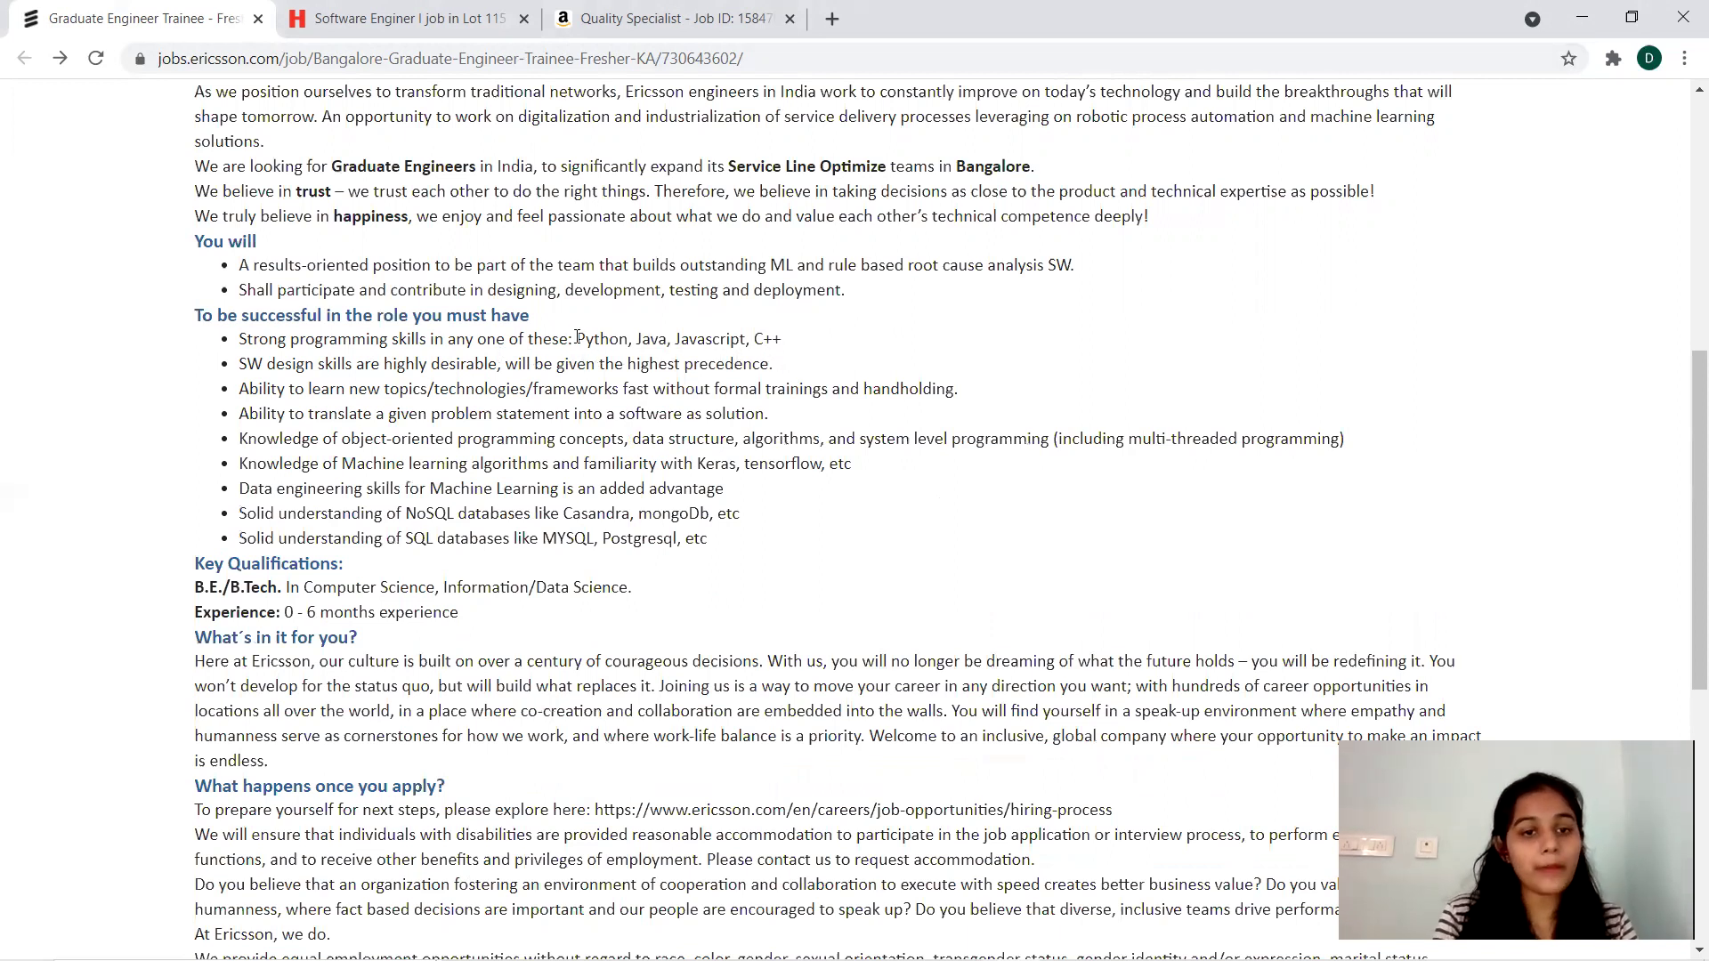
{"action": "left_click_drag", "start_coordinate": [577, 338], "coordinate": [787, 344]}
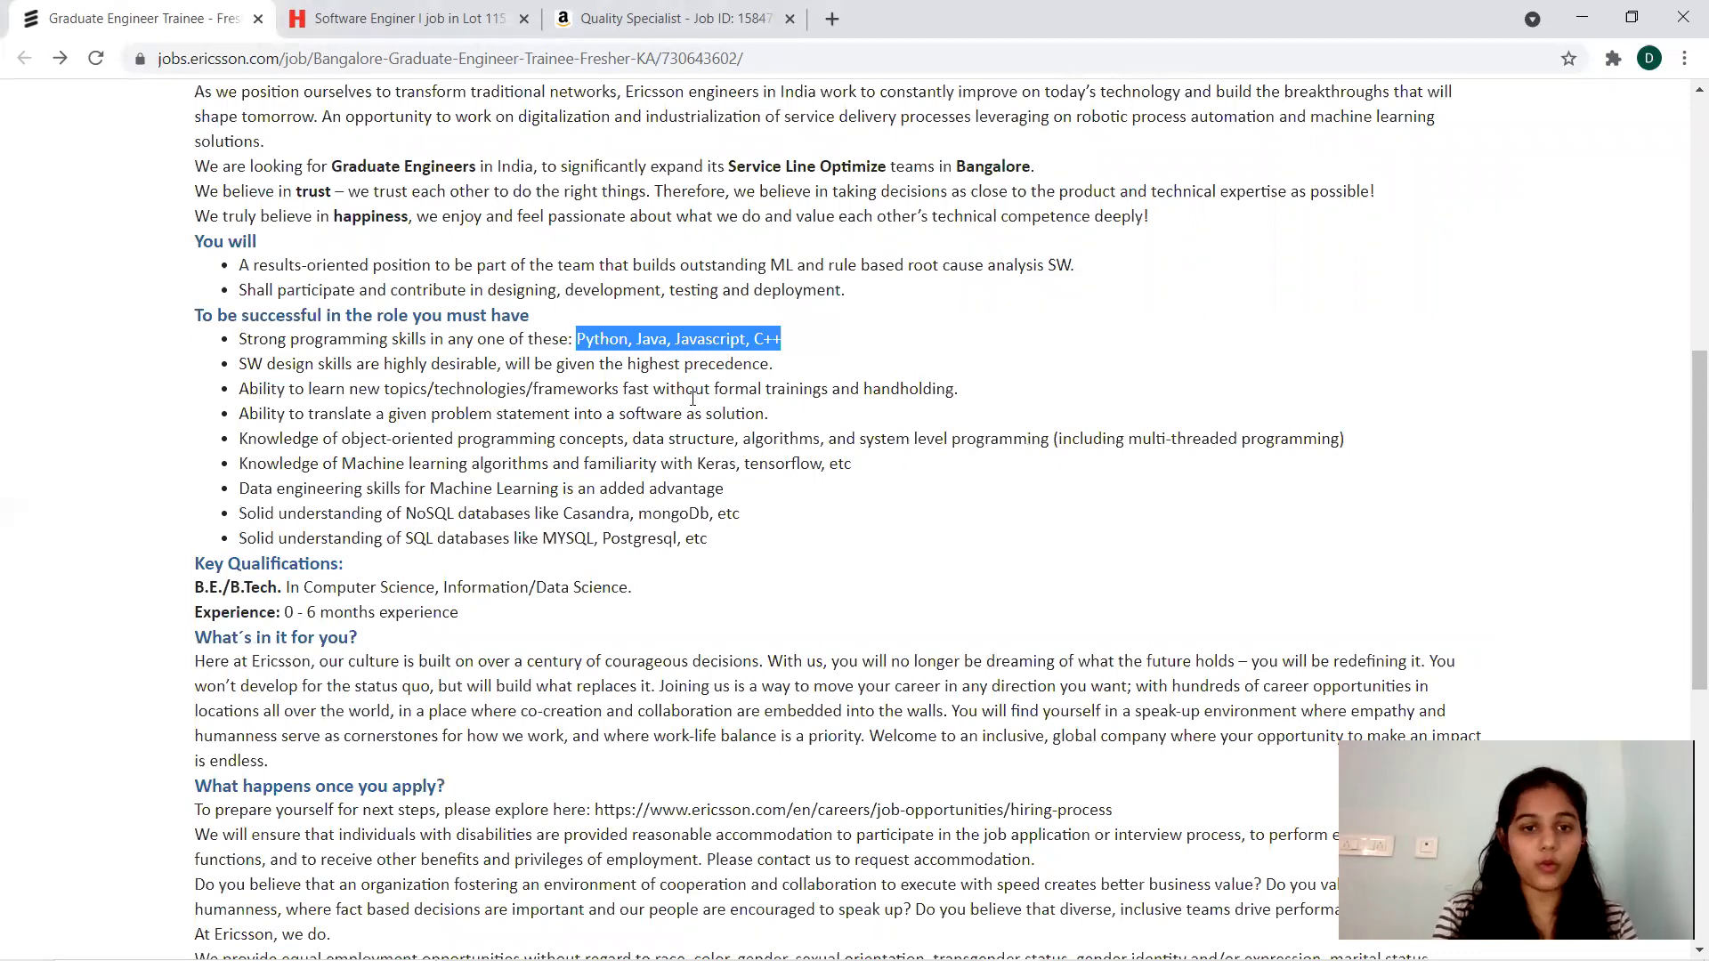
{"action": "left_click", "coordinate": [673, 421]}
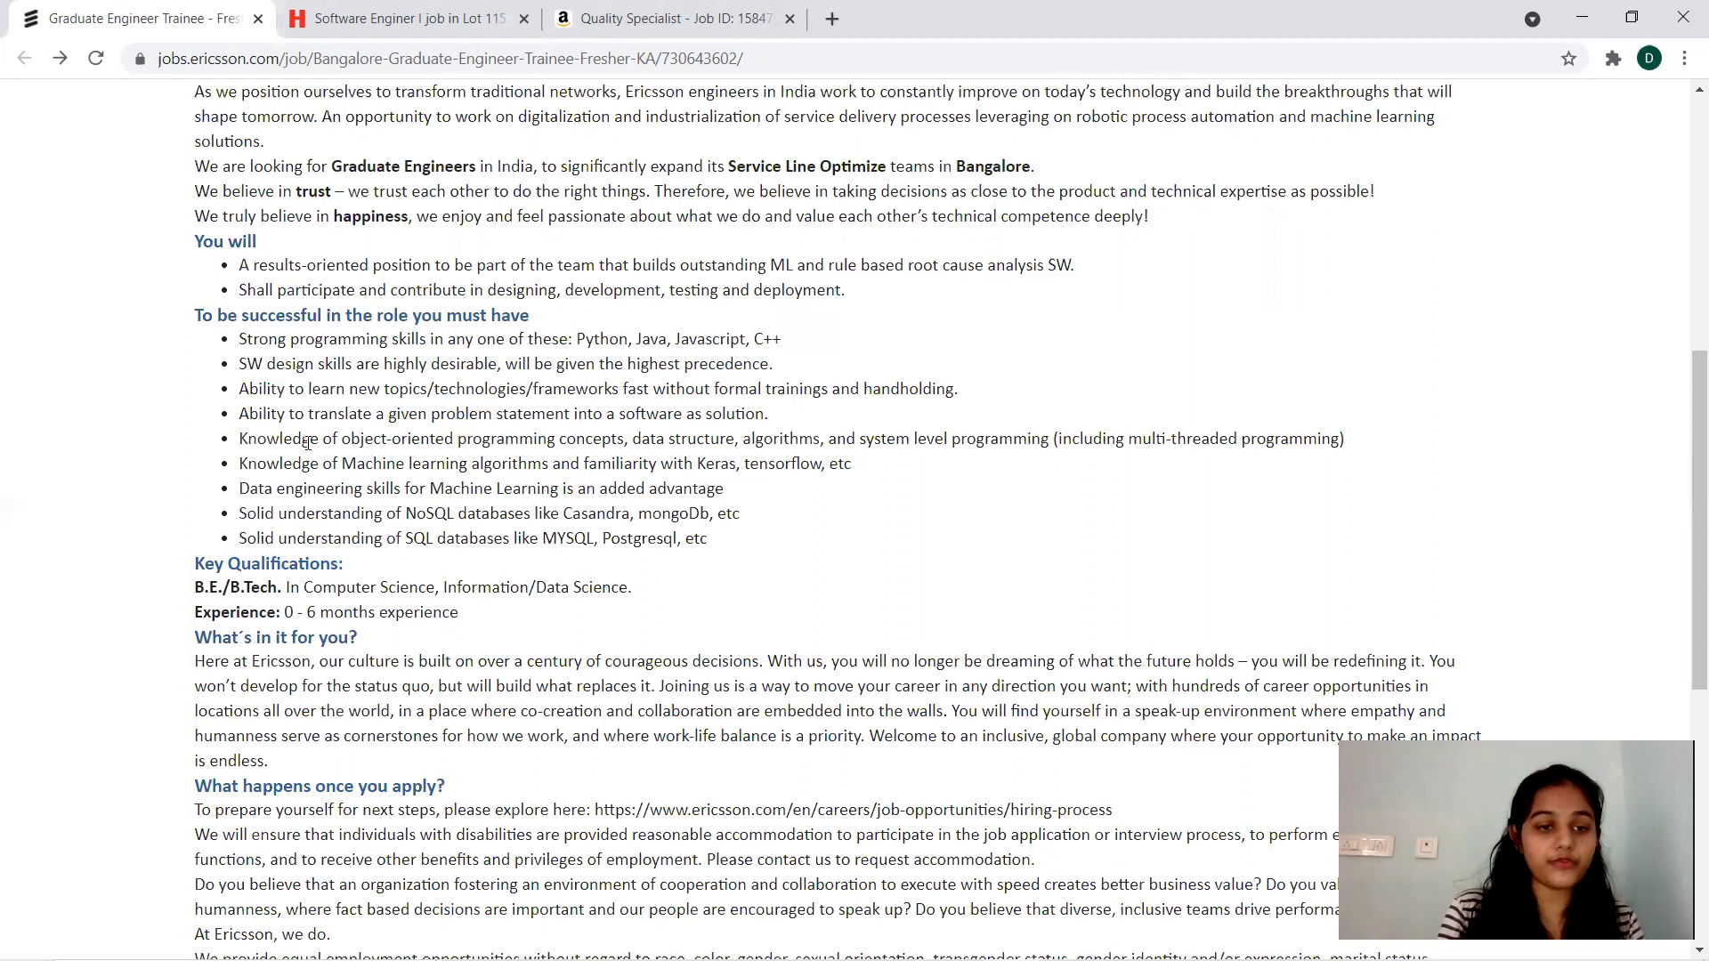
{"action": "mouse_move", "coordinate": [342, 439]}
{"action": "left_mouse_down"}
{"action": "mouse_move", "coordinate": [908, 462]}
{"action": "mouse_move", "coordinate": [668, 442]}
{"action": "mouse_move", "coordinate": [1019, 485]}
{"action": "mouse_move", "coordinate": [1140, 436]}
{"action": "mouse_move", "coordinate": [1354, 442]}
{"action": "left_mouse_up"}
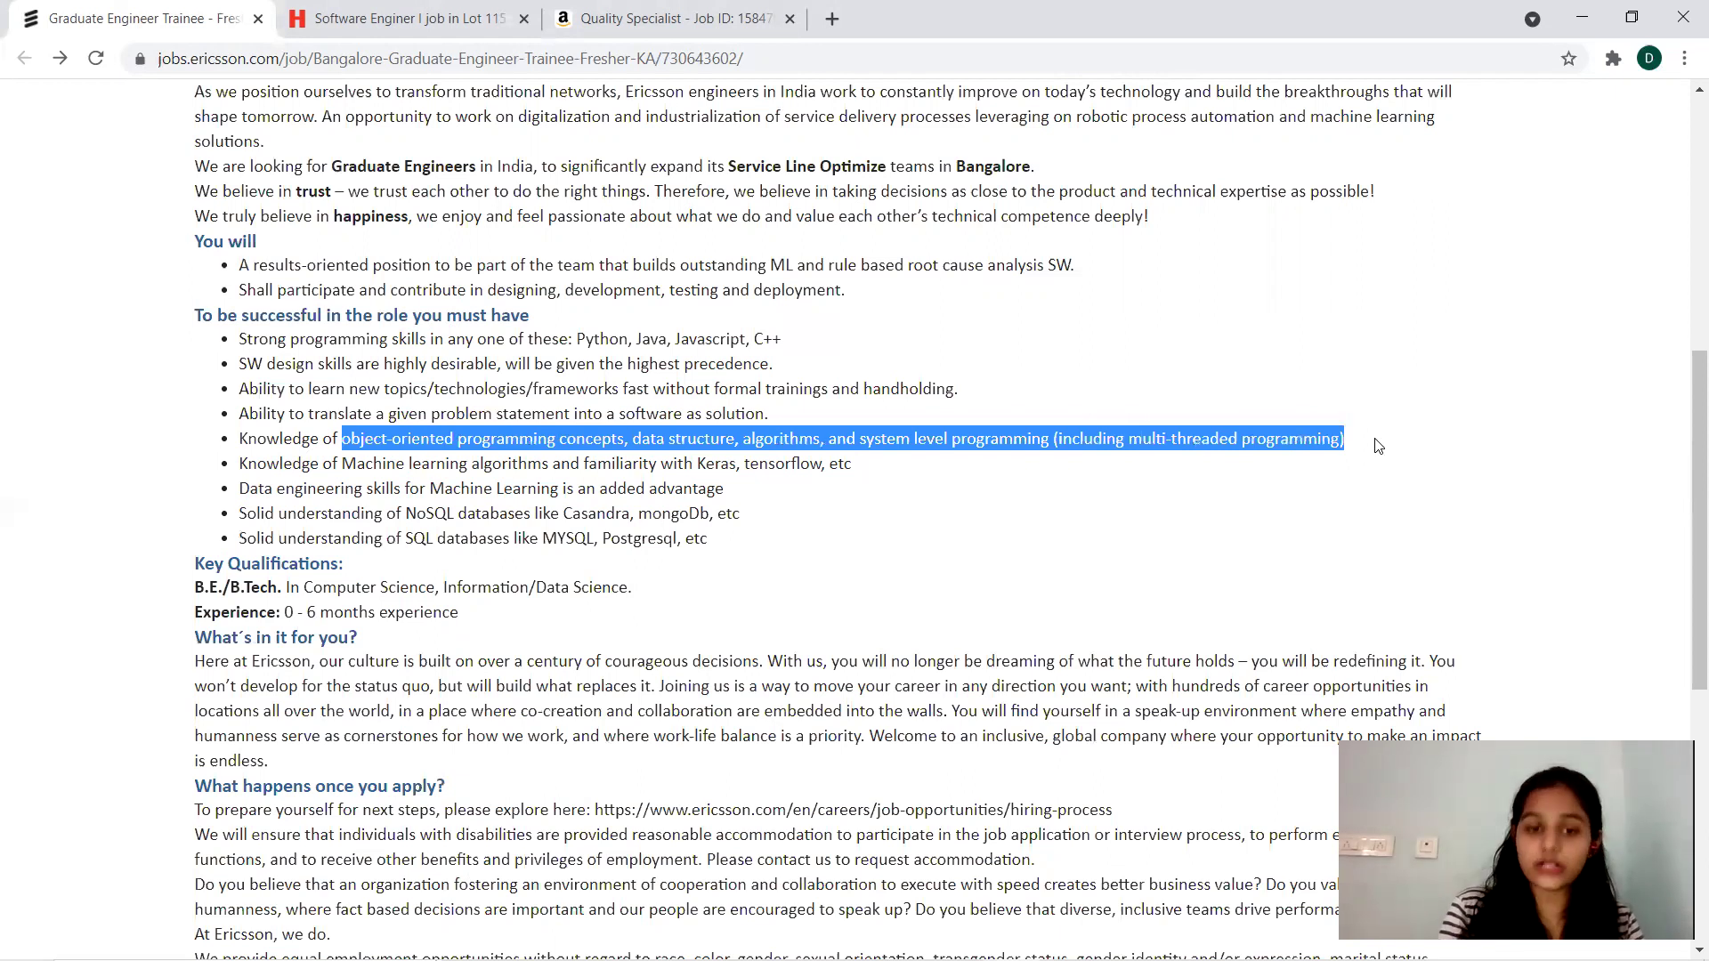
{"action": "mouse_move", "coordinate": [342, 462]}
{"action": "left_mouse_down"}
{"action": "mouse_move", "coordinate": [674, 537]}
{"action": "mouse_move", "coordinate": [600, 571]}
{"action": "mouse_move", "coordinate": [584, 559]}
{"action": "left_mouse_up"}
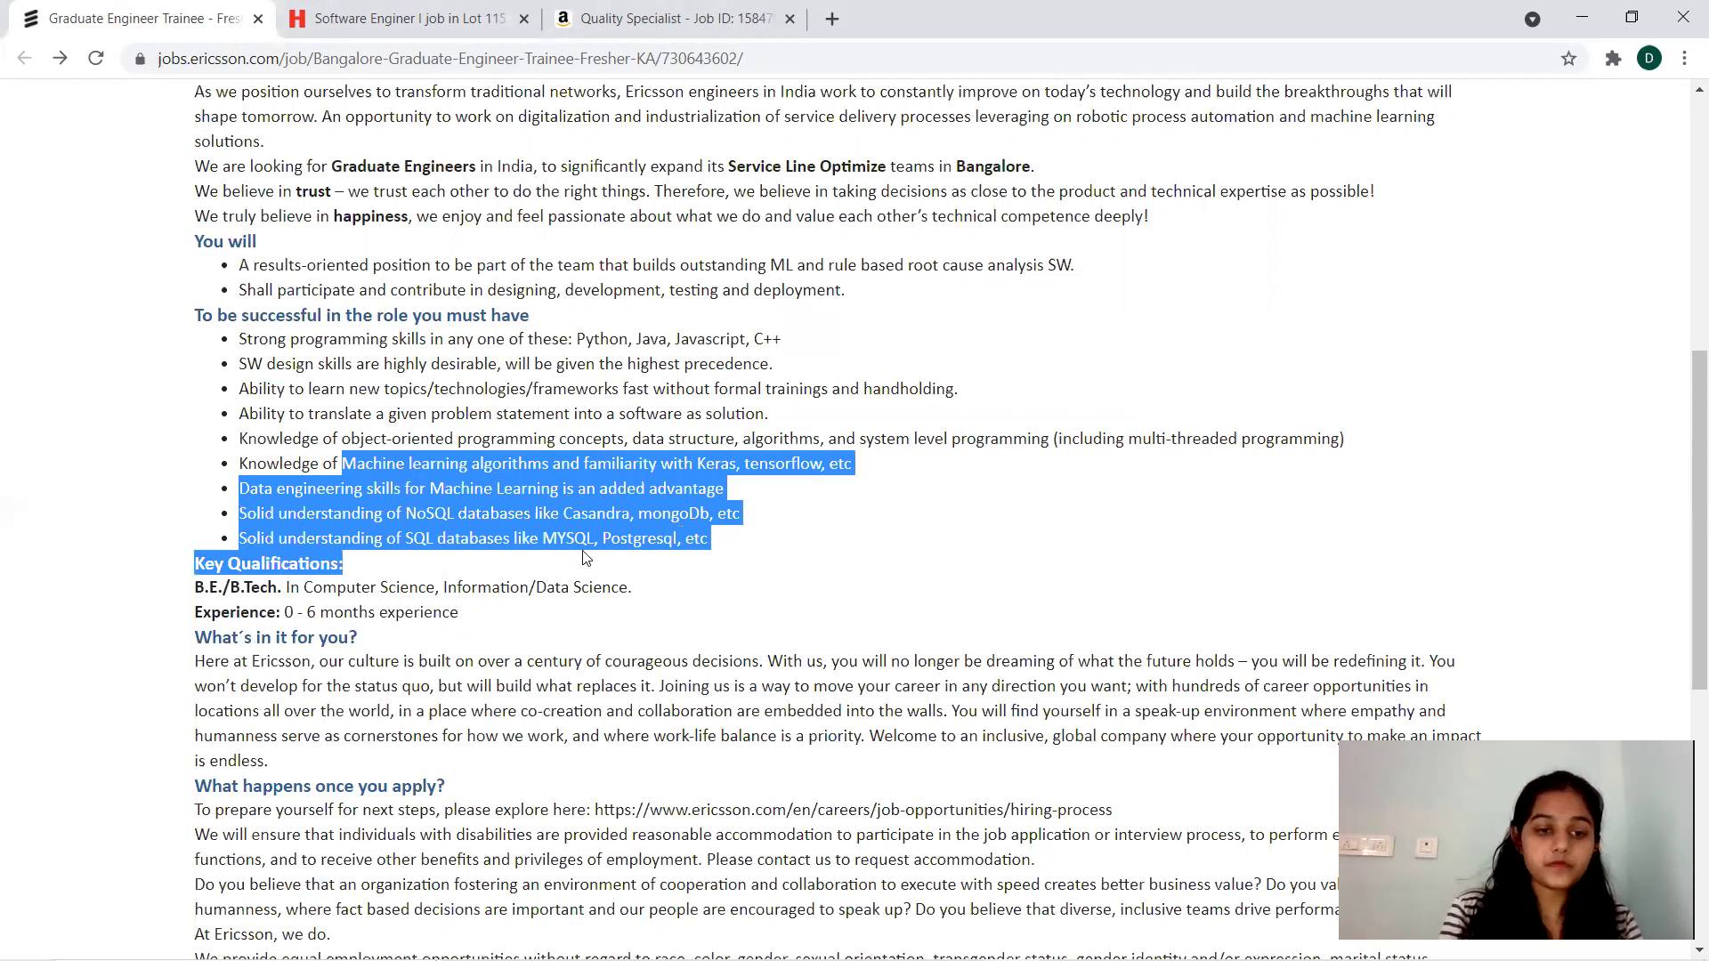
{"action": "left_click", "coordinate": [692, 600]}
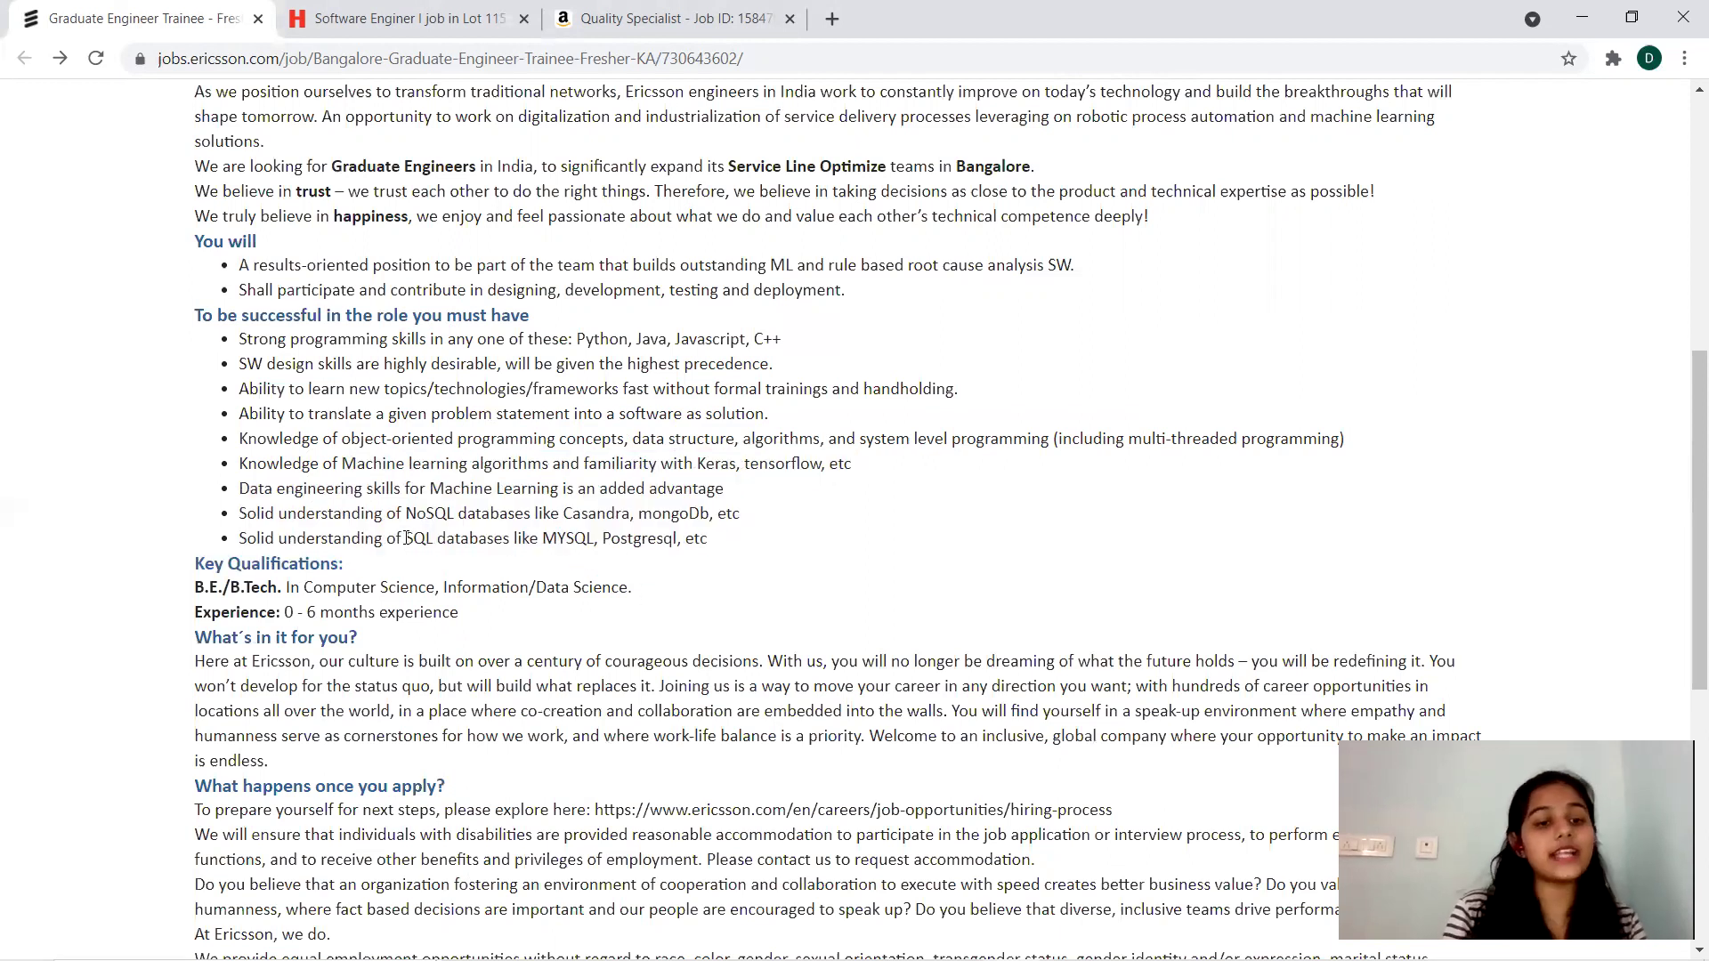
{"action": "left_click_drag", "start_coordinate": [406, 537], "coordinate": [595, 561]}
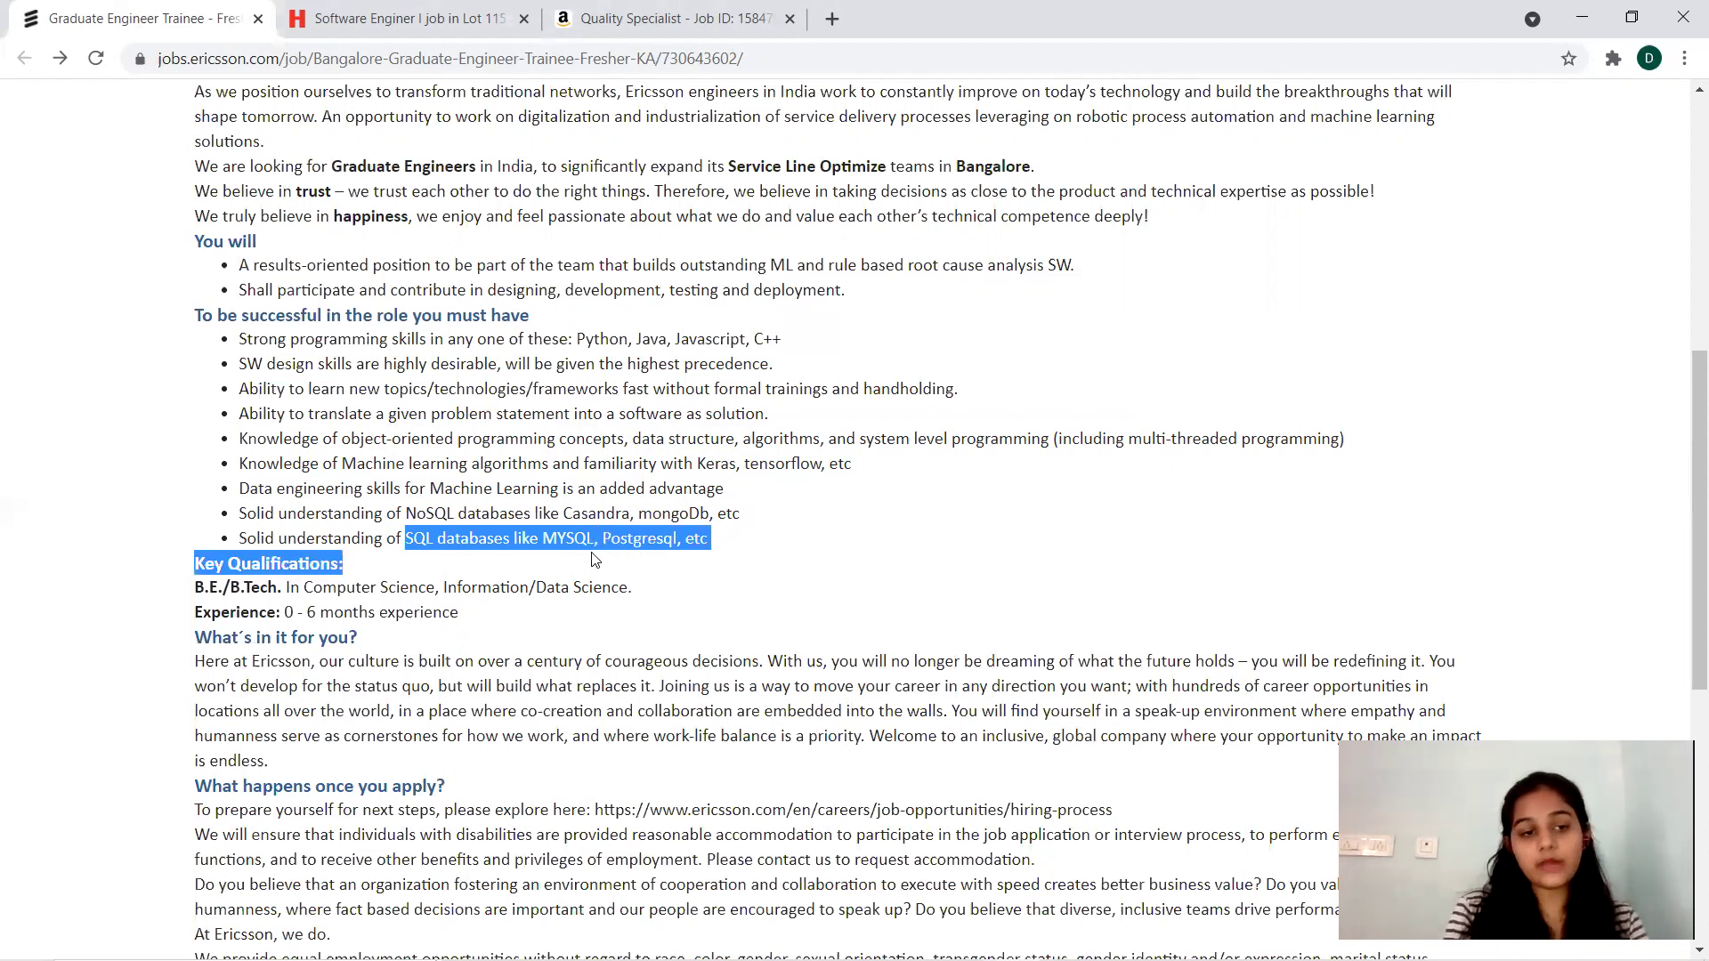
{"action": "left_click", "coordinate": [615, 409]}
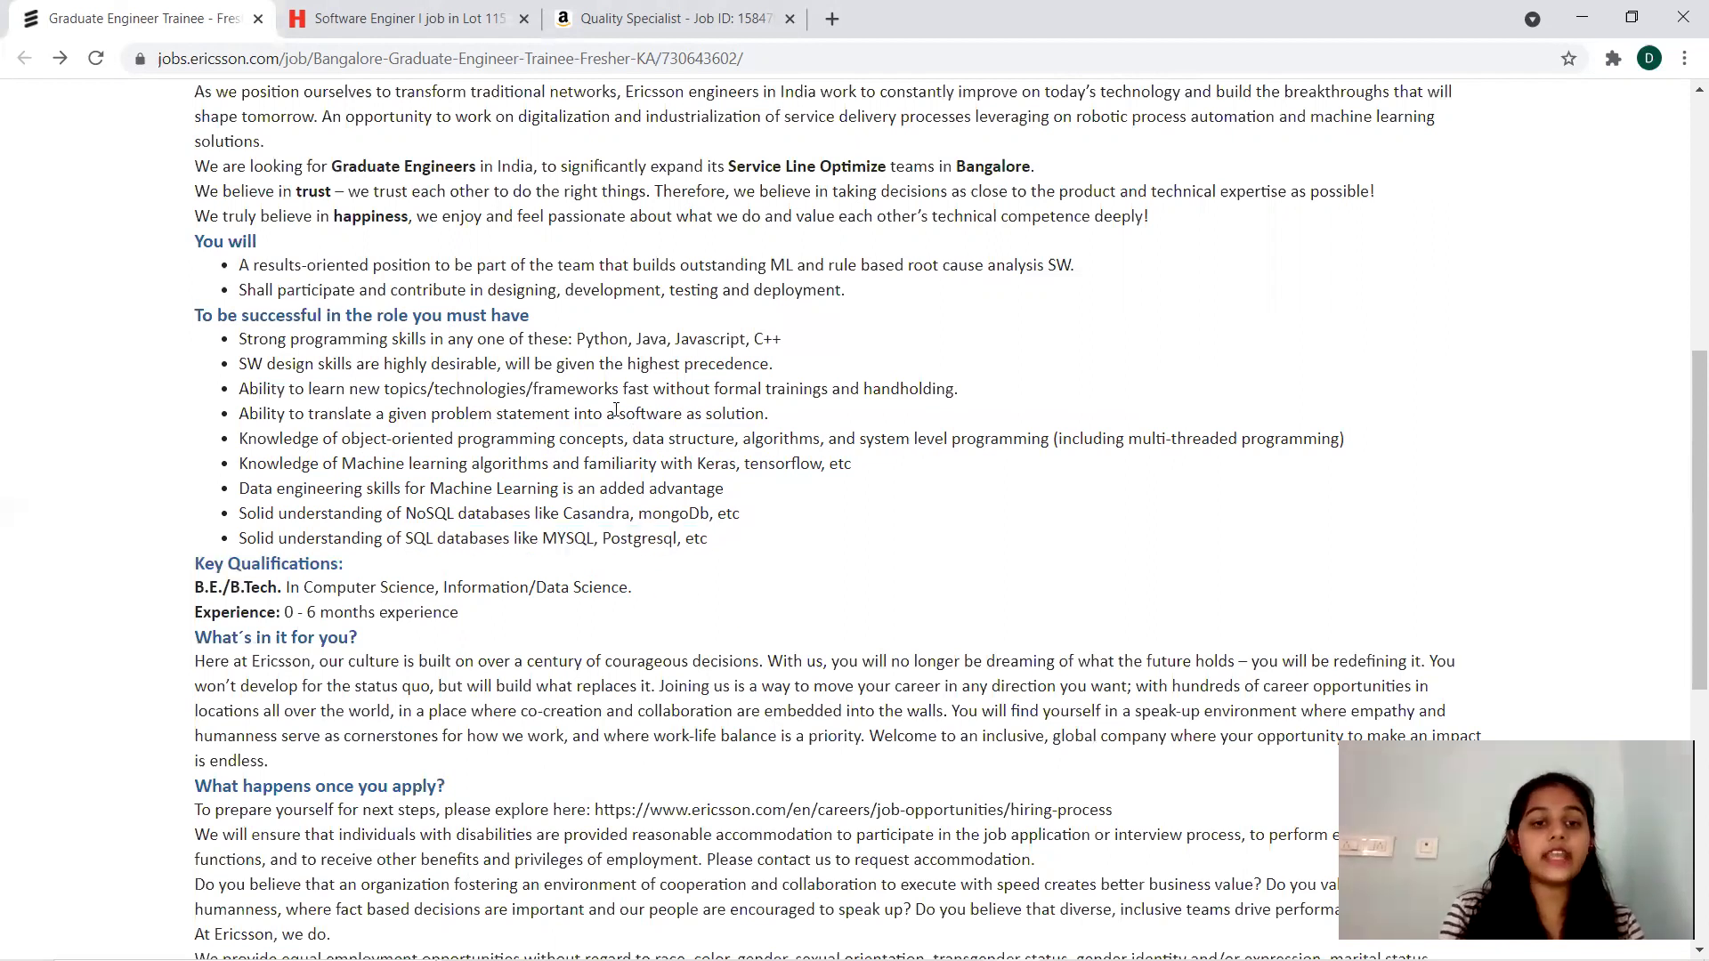
{"action": "left_click_drag", "start_coordinate": [575, 339], "coordinate": [768, 328]}
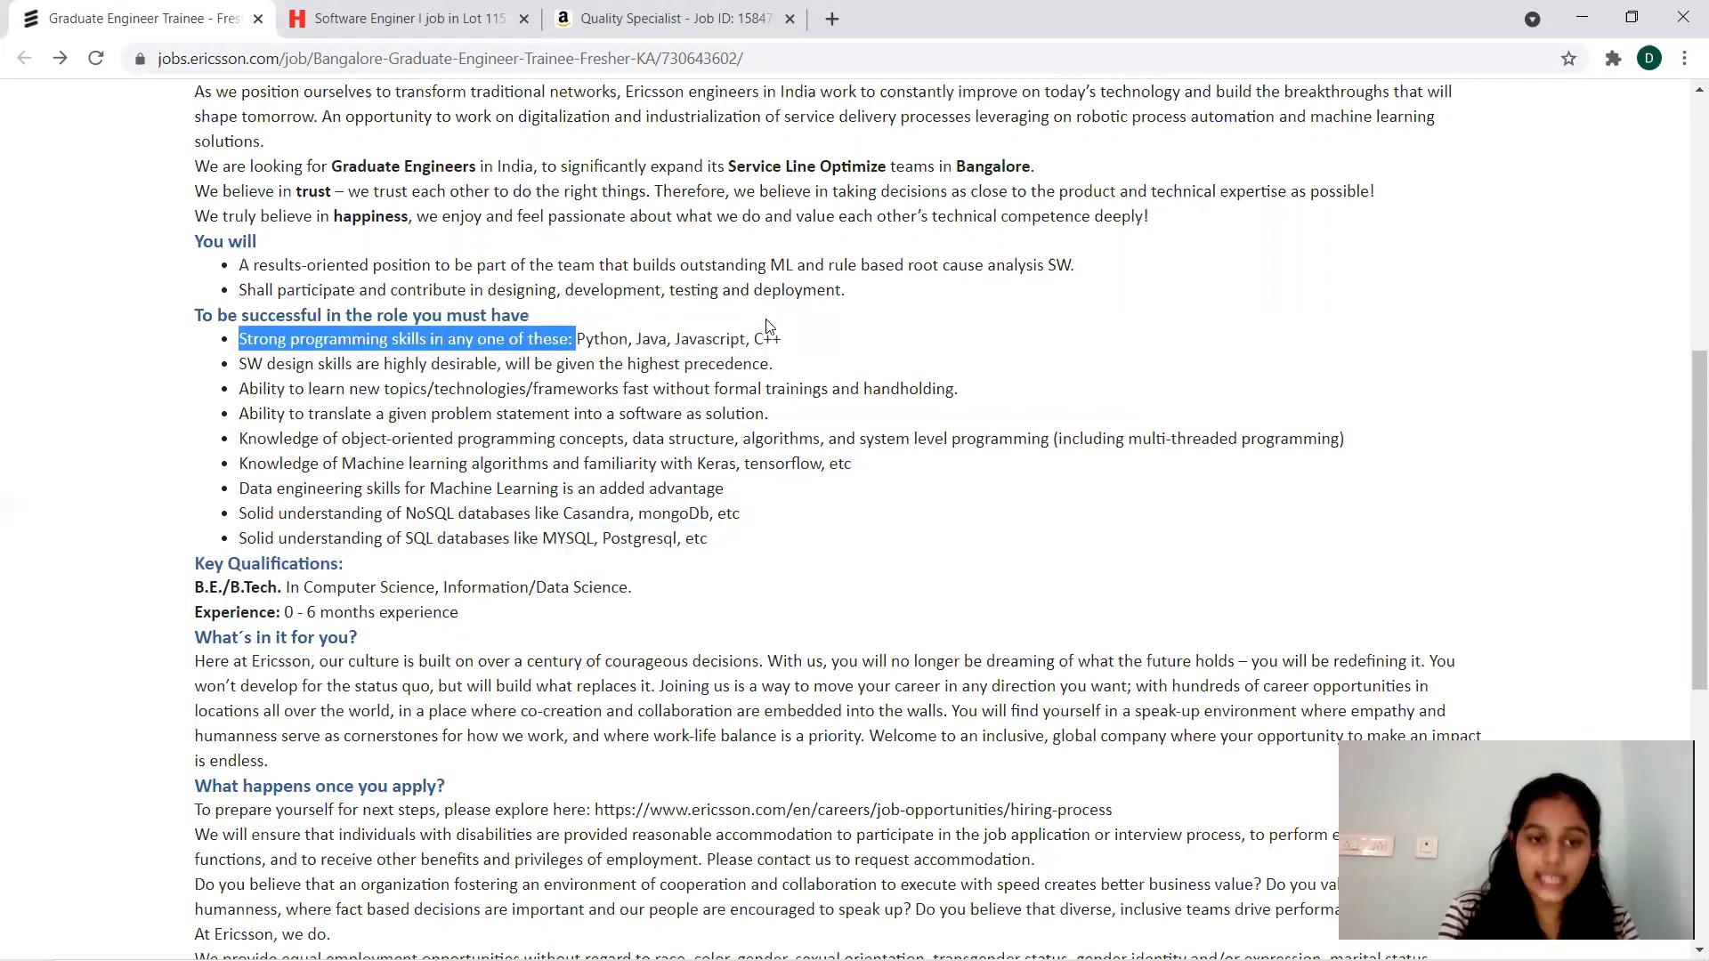
{"action": "left_click_drag", "start_coordinate": [576, 338], "coordinate": [772, 329]}
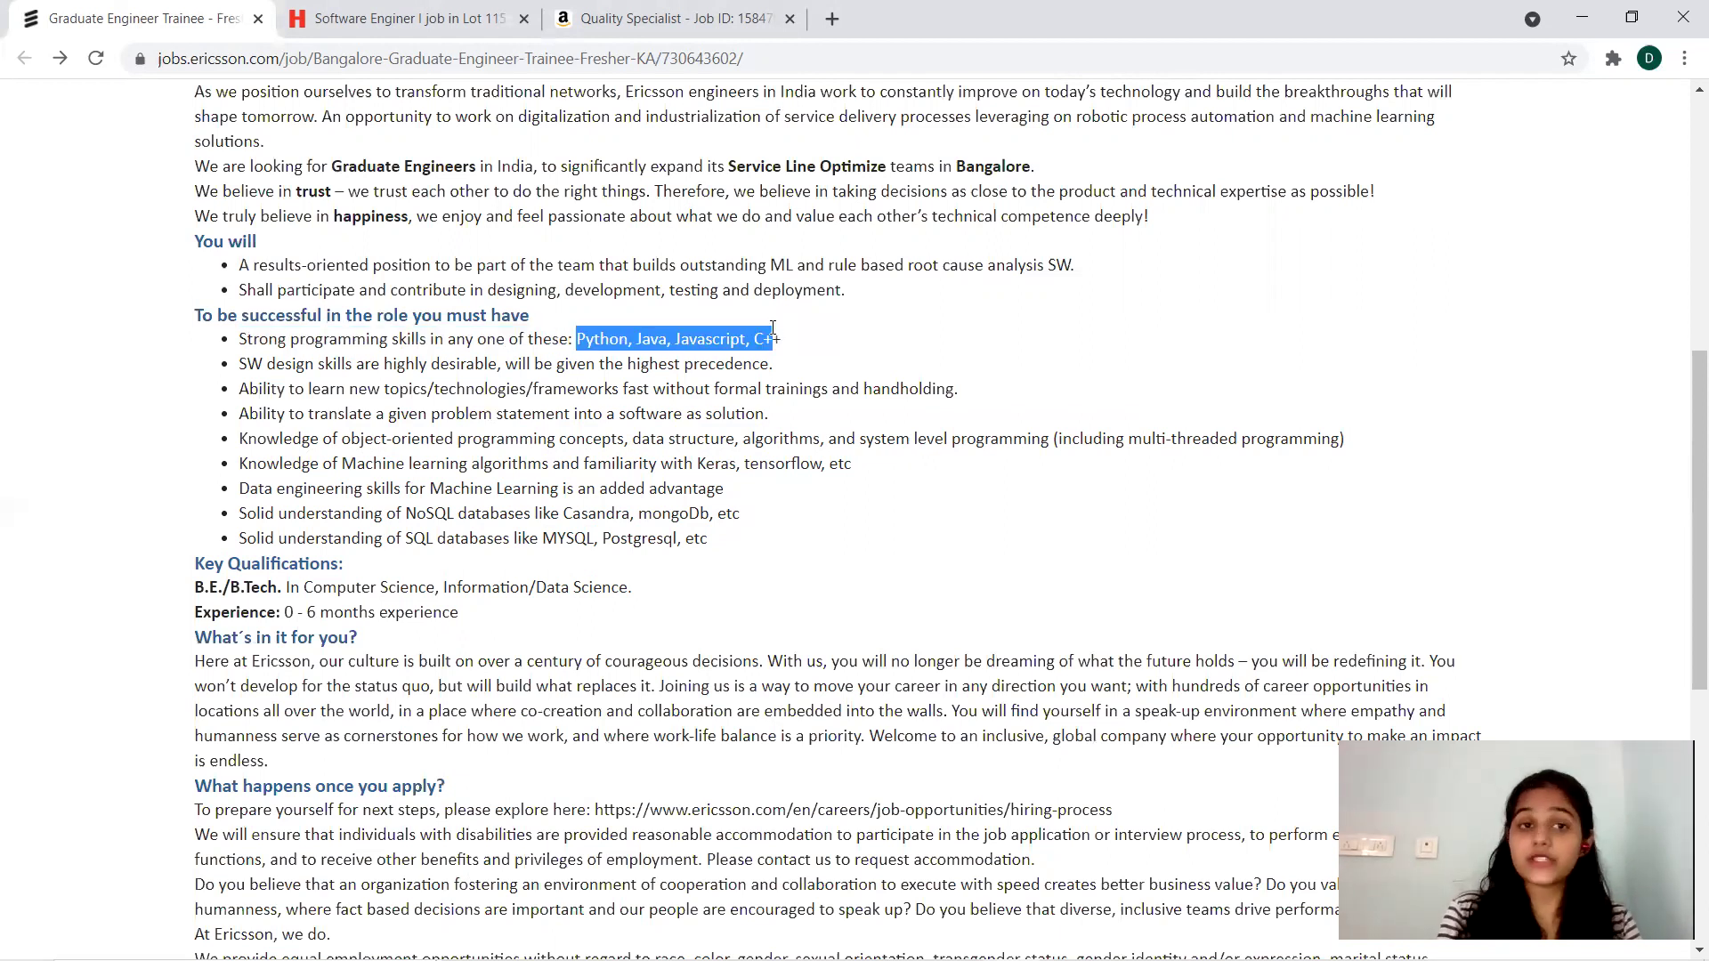
{"action": "left_click", "coordinate": [708, 420]}
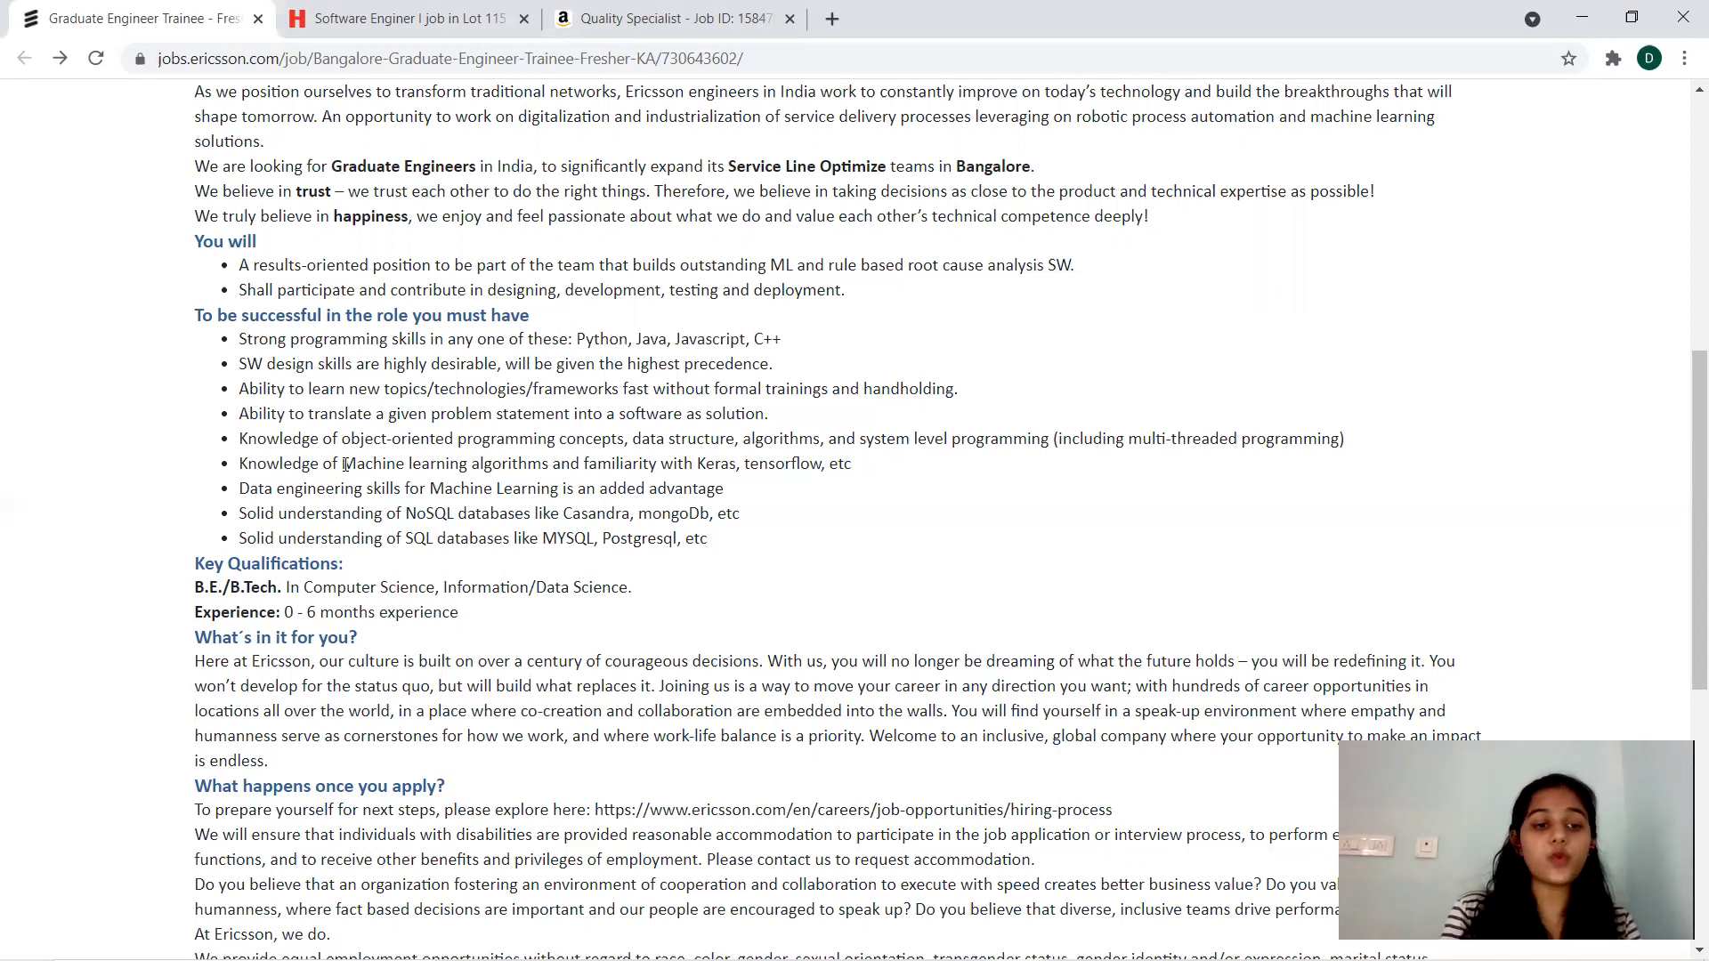
{"action": "left_click_drag", "start_coordinate": [342, 464], "coordinate": [553, 466]}
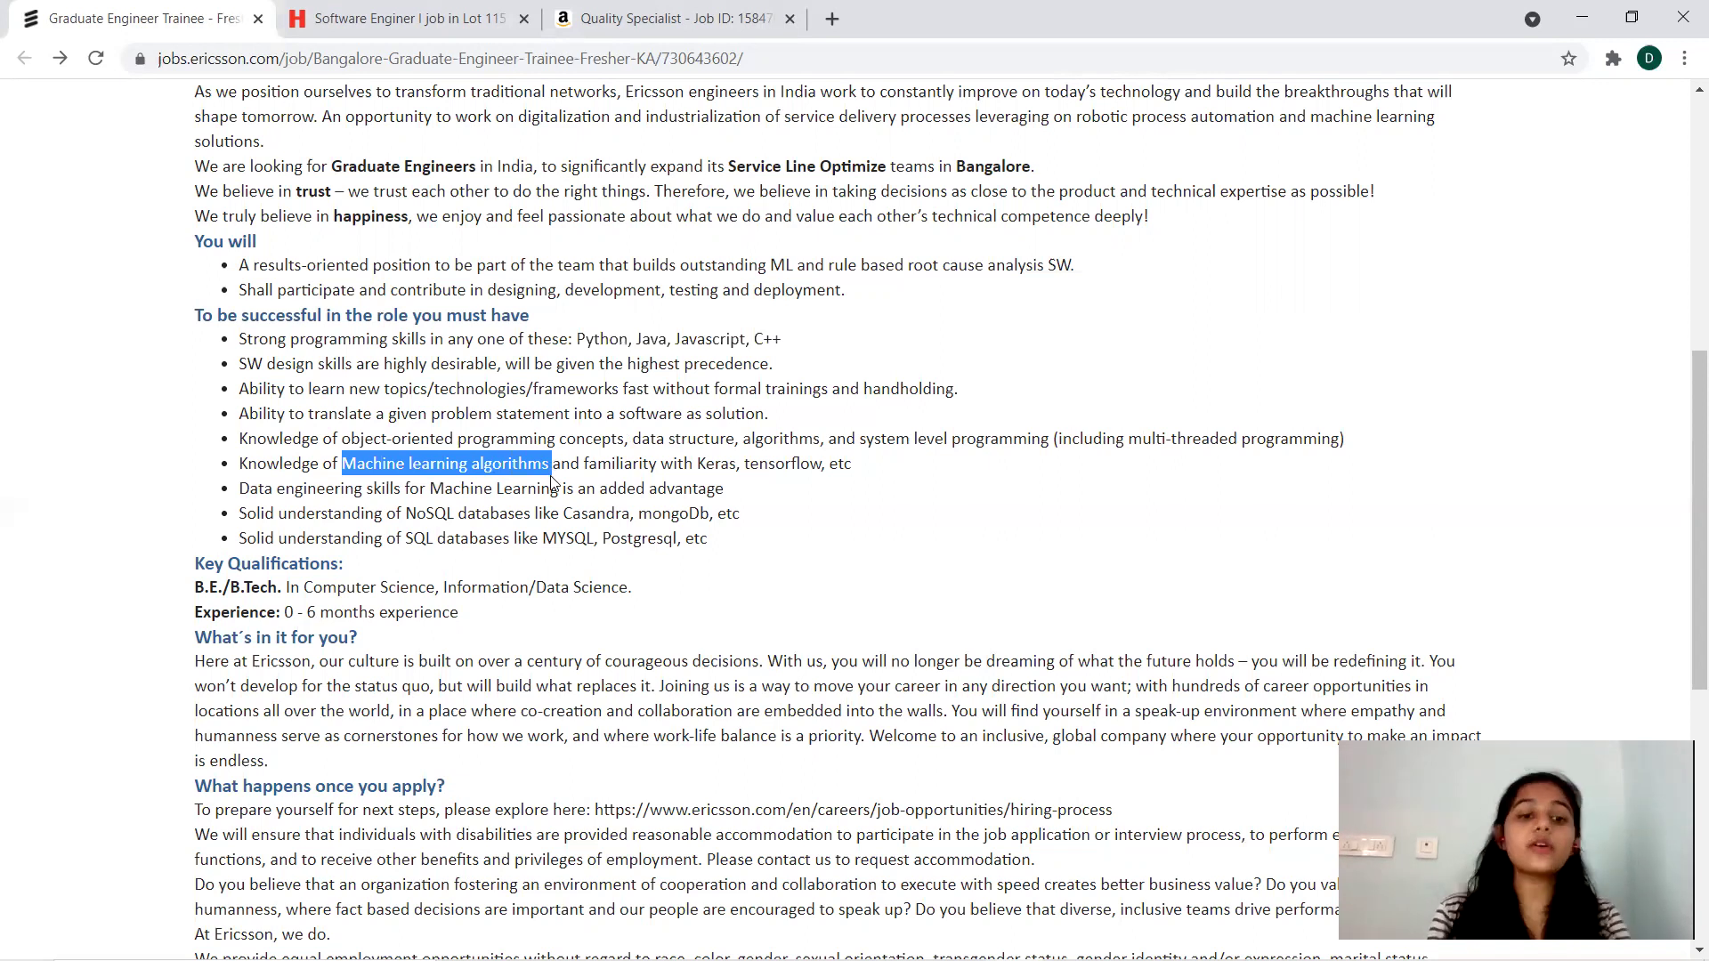
{"action": "left_click", "coordinate": [137, 533]}
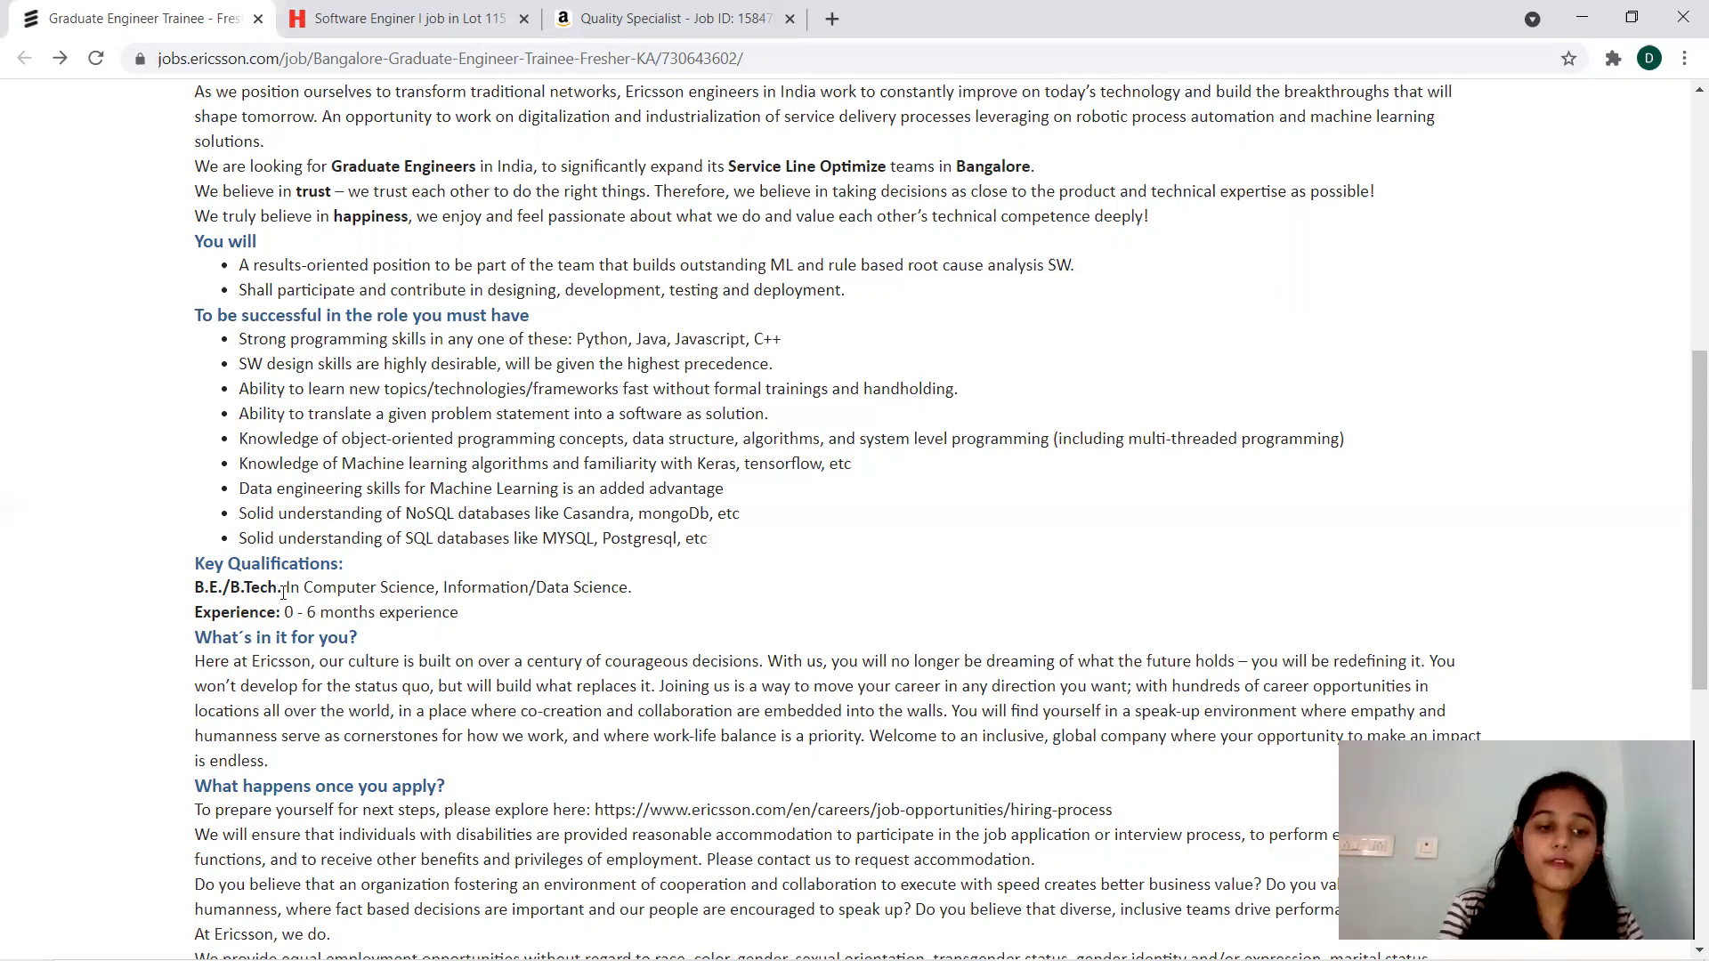
{"action": "left_click_drag", "start_coordinate": [283, 588], "coordinate": [633, 590]}
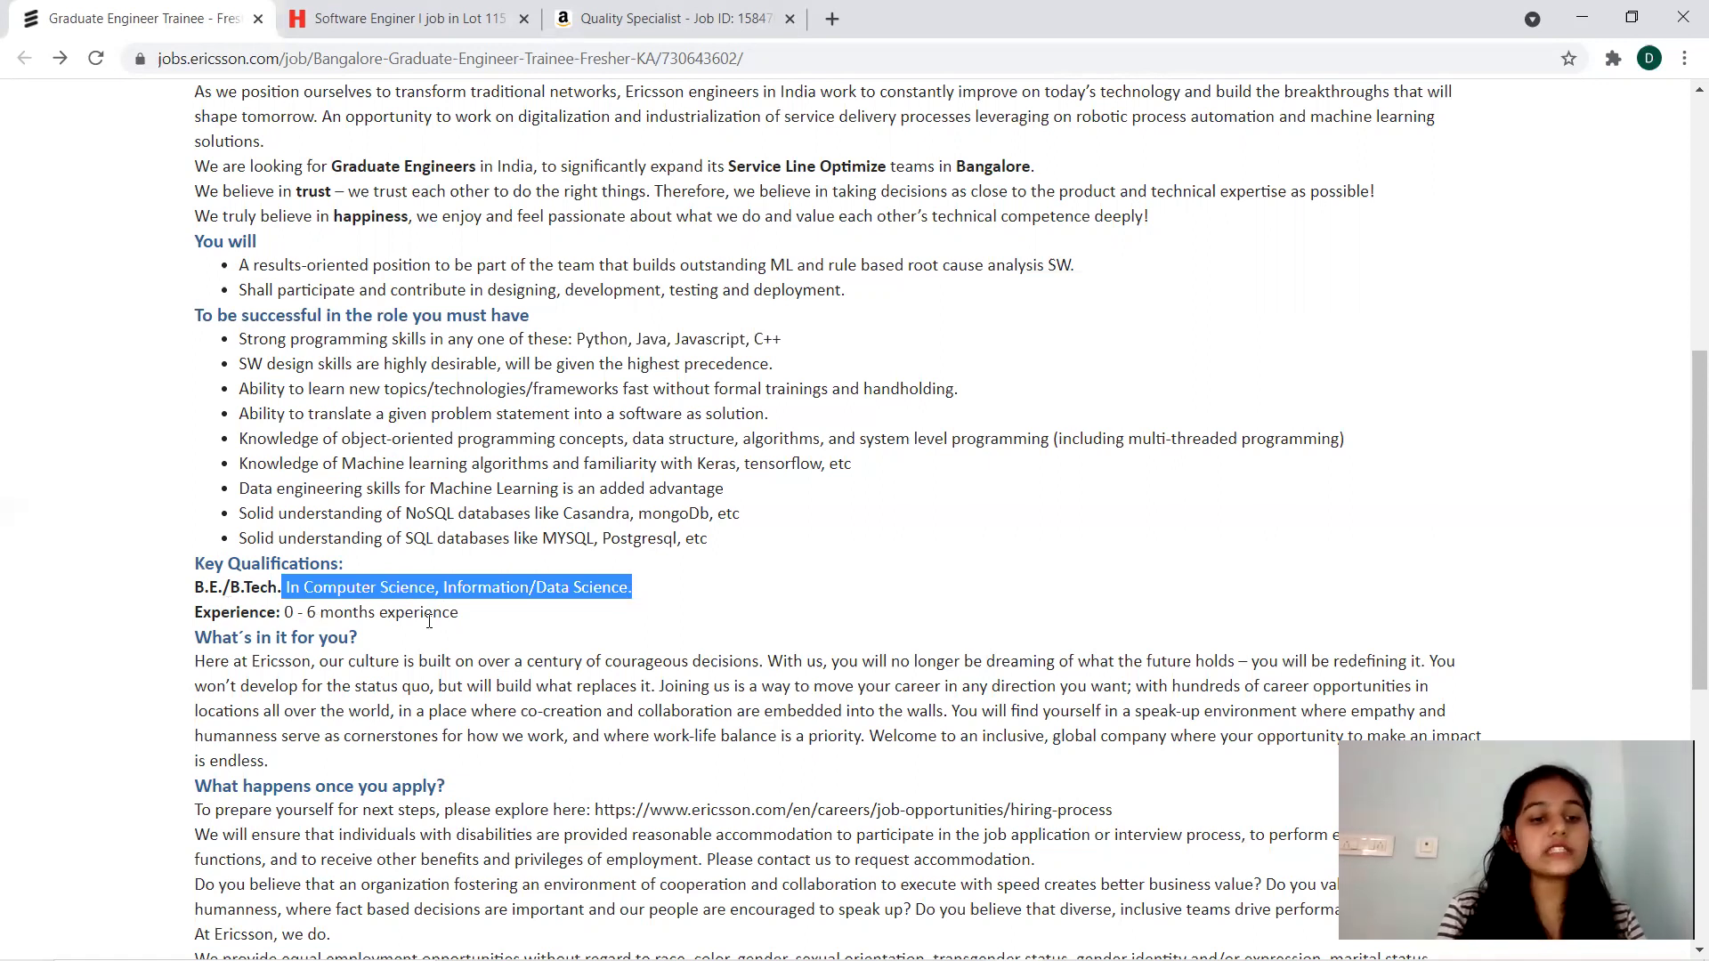
{"action": "left_click", "coordinate": [720, 596]}
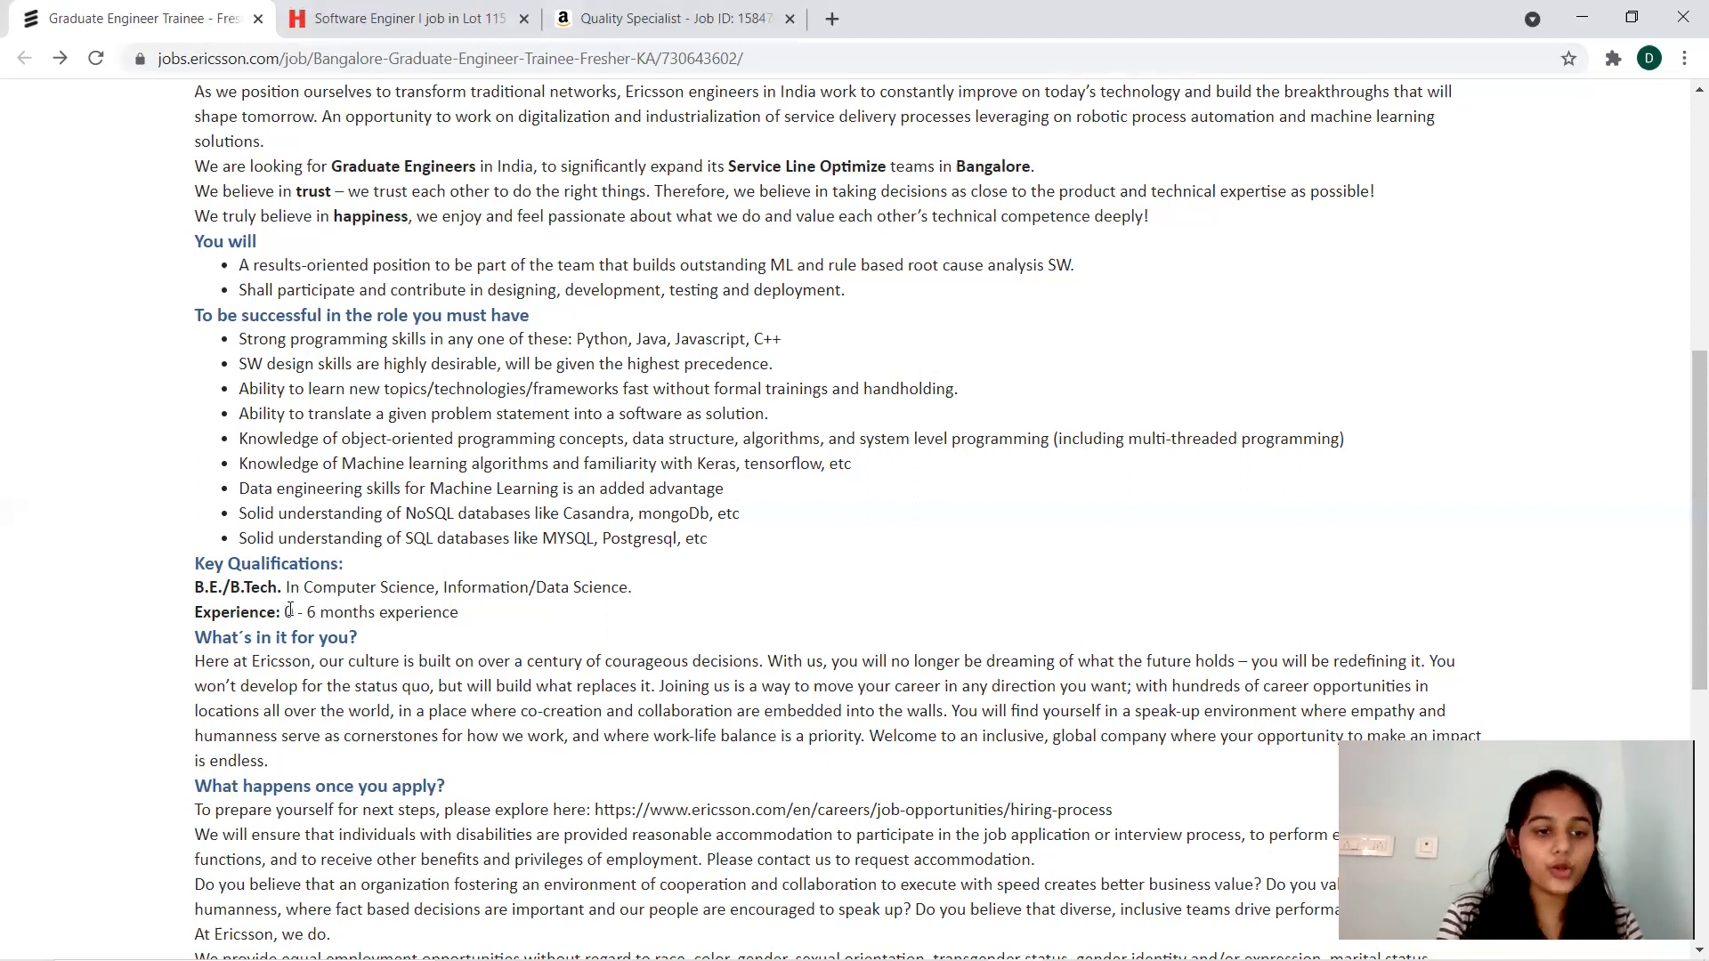
{"action": "left_click_drag", "start_coordinate": [285, 614], "coordinate": [461, 623]}
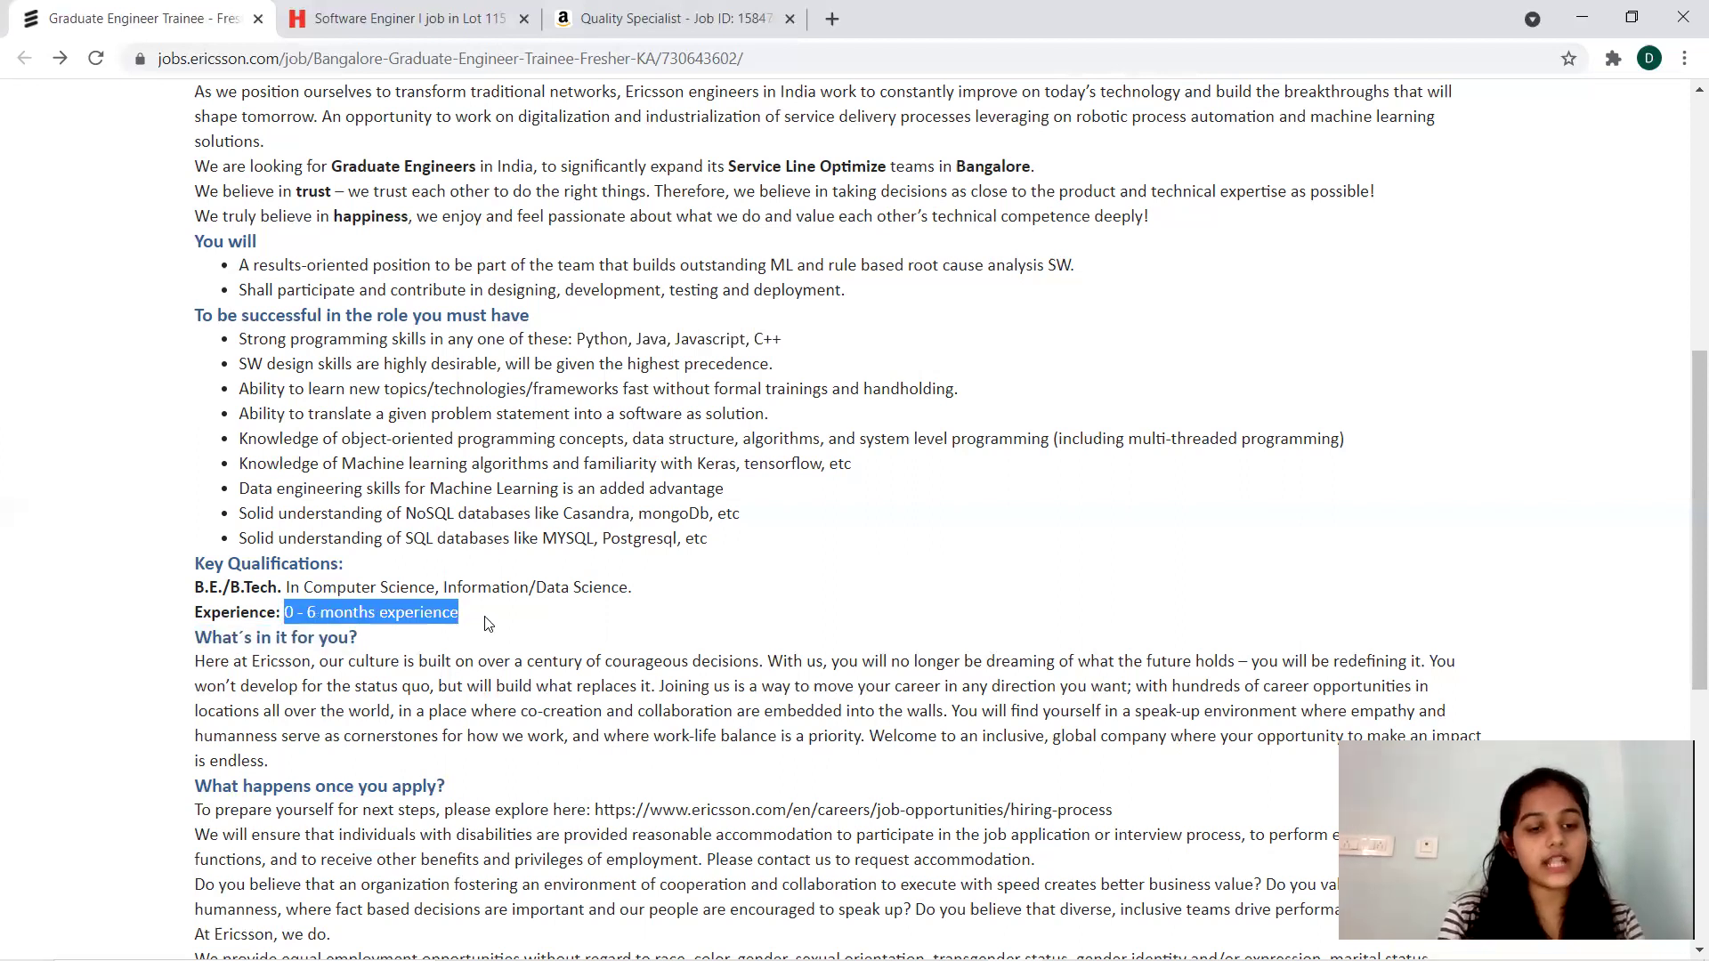
{"action": "left_click", "coordinate": [715, 595]}
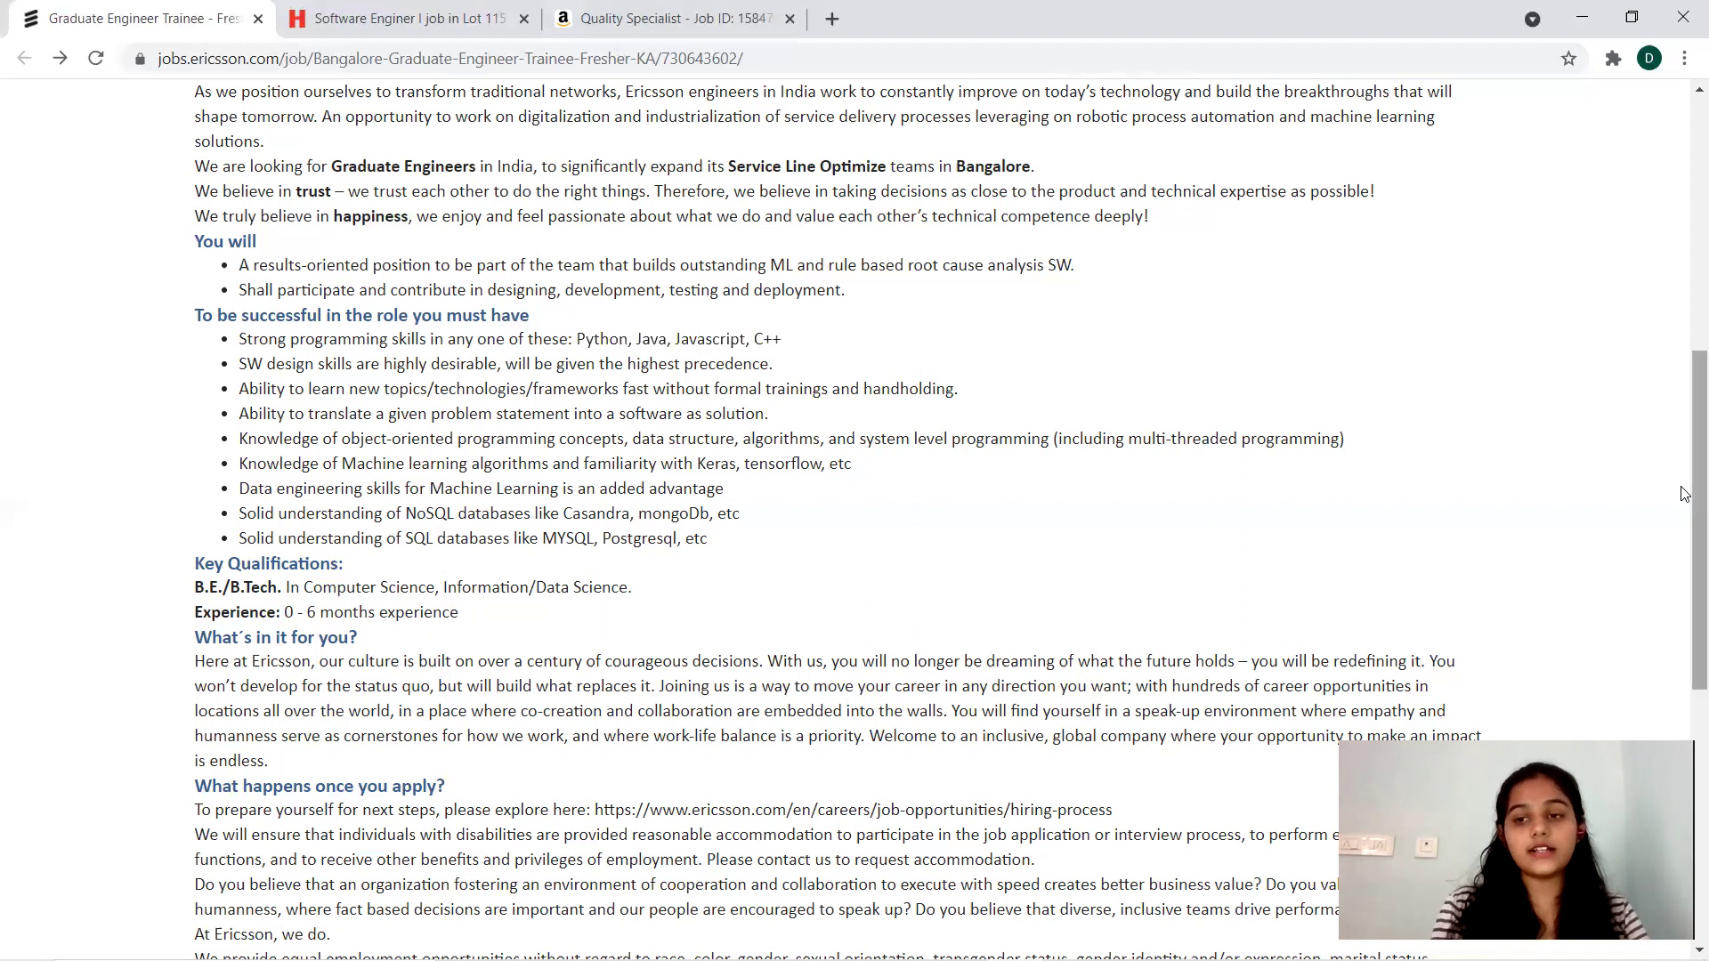
{"action": "mouse_move", "coordinate": [1685, 471]}
{"action": "left_mouse_down"}
{"action": "mouse_move", "coordinate": [1684, 227]}
{"action": "mouse_move", "coordinate": [1683, 291]}
{"action": "left_mouse_up"}
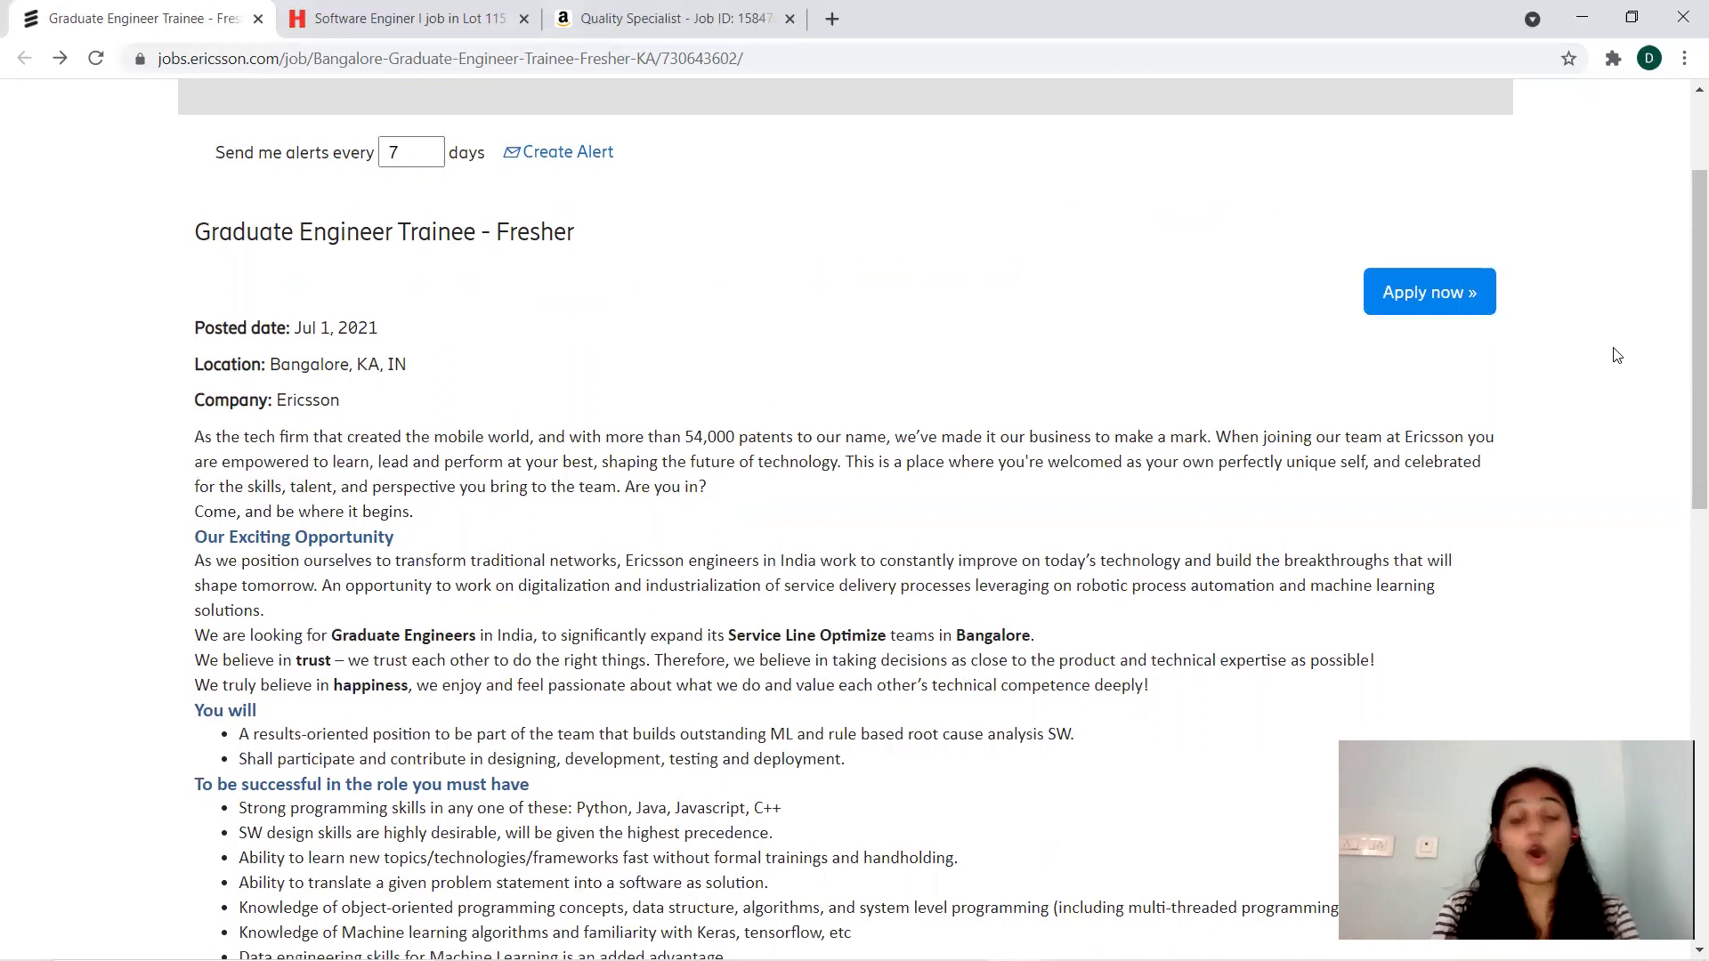
- Start the SuccessFactors application for Graduate Engineer Trainee - Fresher (545598)
{"action": "left_click", "coordinate": [1438, 315]}
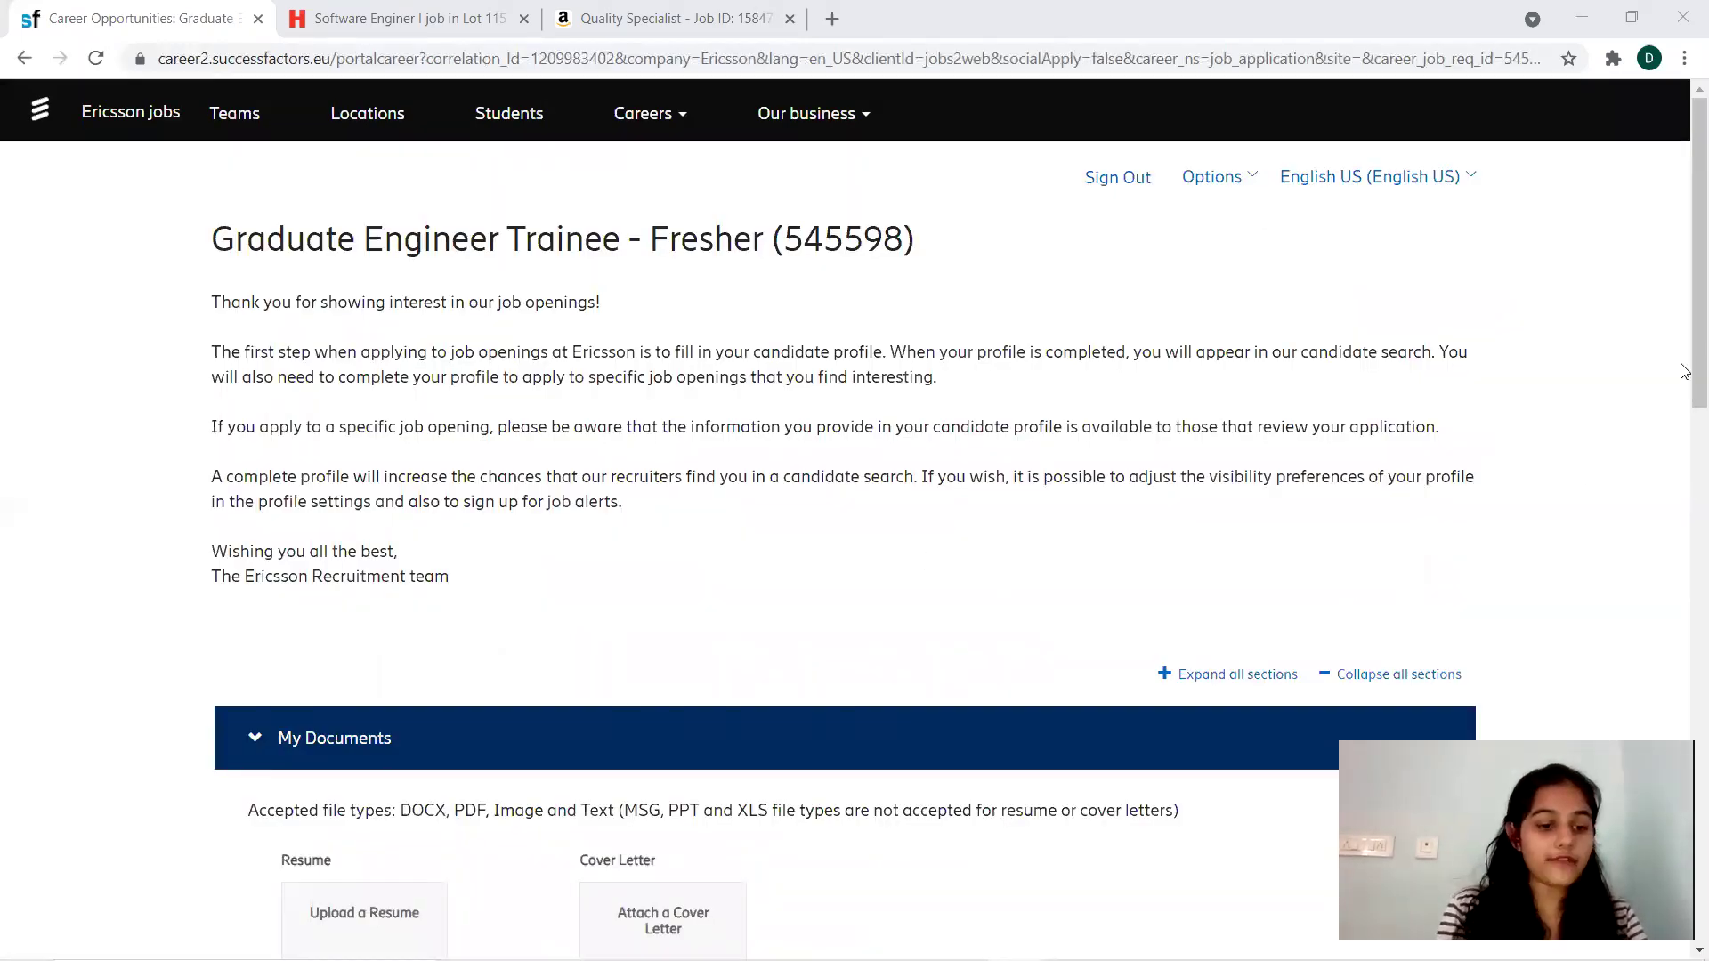
{"action": "scroll", "coordinate": [1684, 469], "scroll_direction": "down", "scroll_amount": 2}
{"action": "scroll", "coordinate": [1686, 571], "scroll_direction": "down", "scroll_amount": 2}
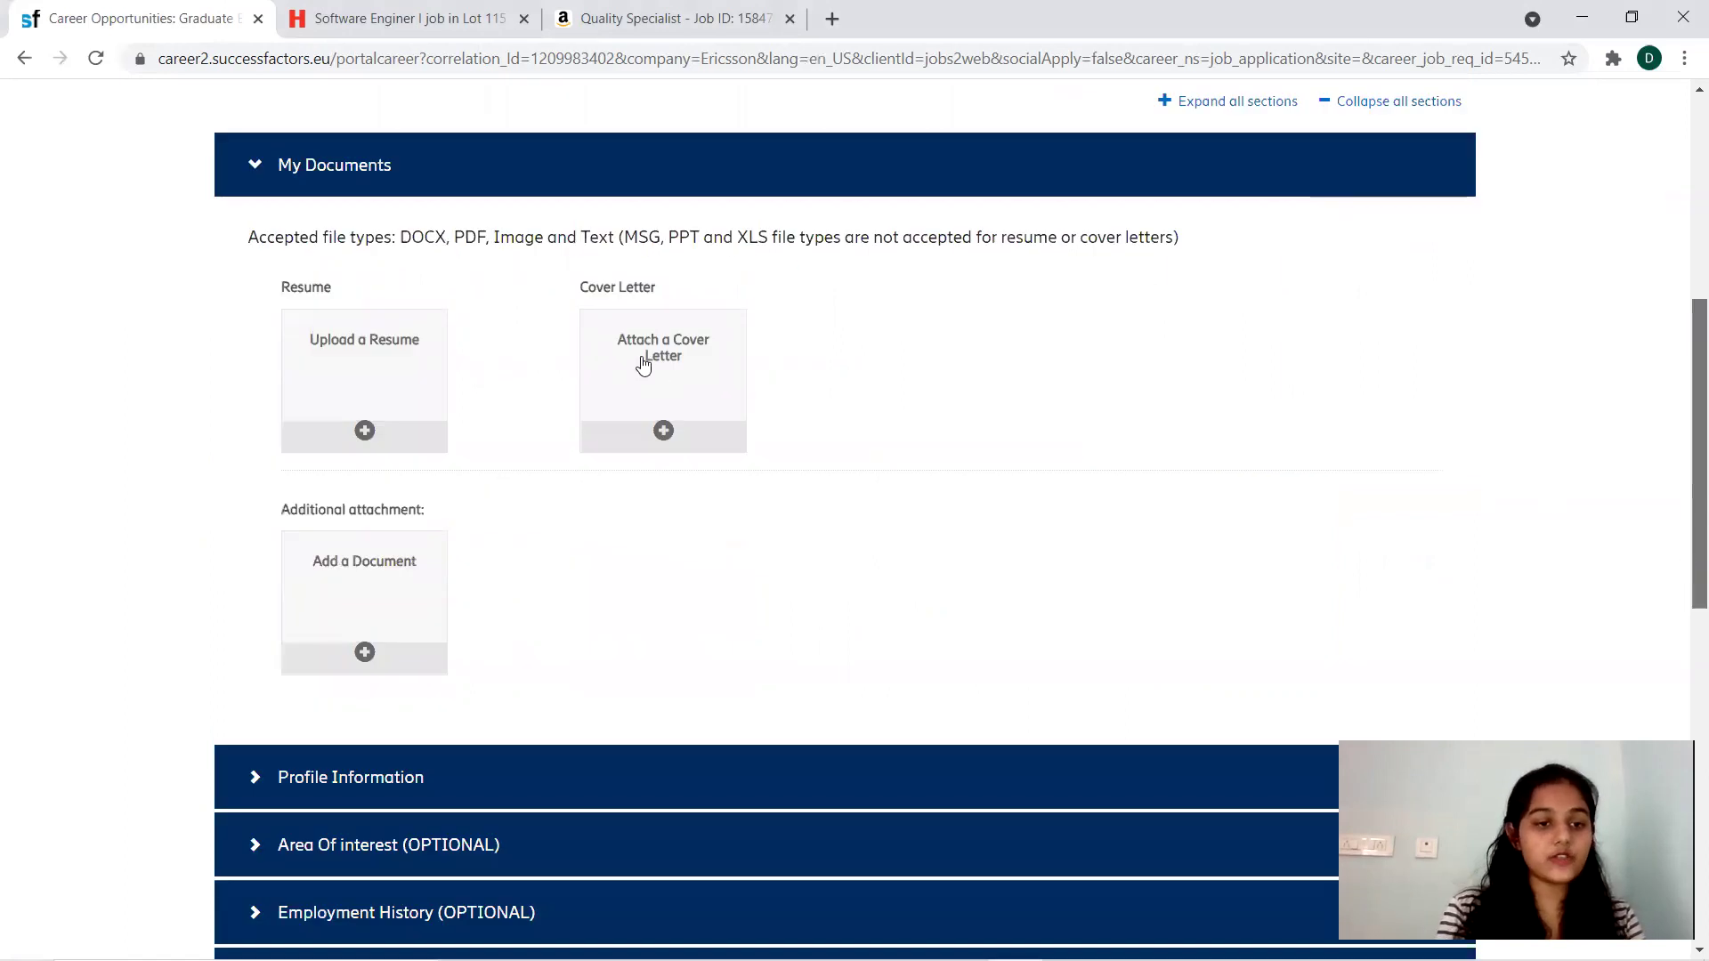
{"action": "scroll", "coordinate": [1330, 489], "scroll_direction": "down", "scroll_amount": 1}
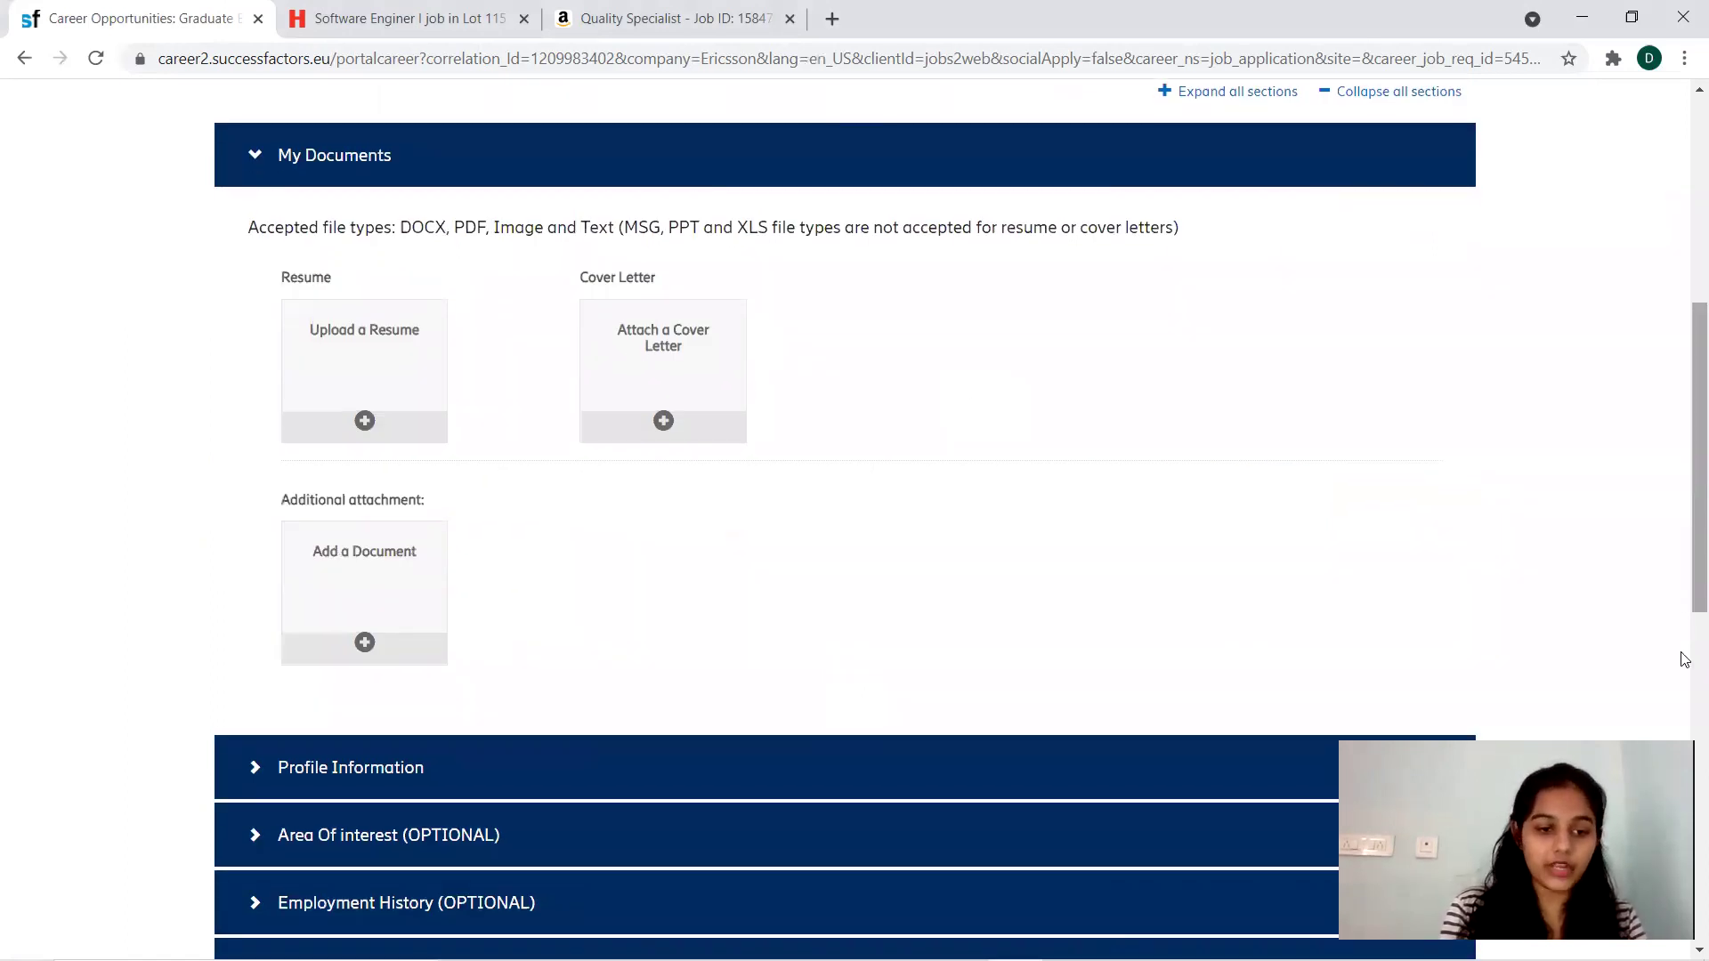
{"action": "scroll", "coordinate": [1686, 708], "scroll_direction": "down", "scroll_amount": 3}
{"action": "scroll", "coordinate": [387, 375], "scroll_direction": "down", "scroll_amount": 1}
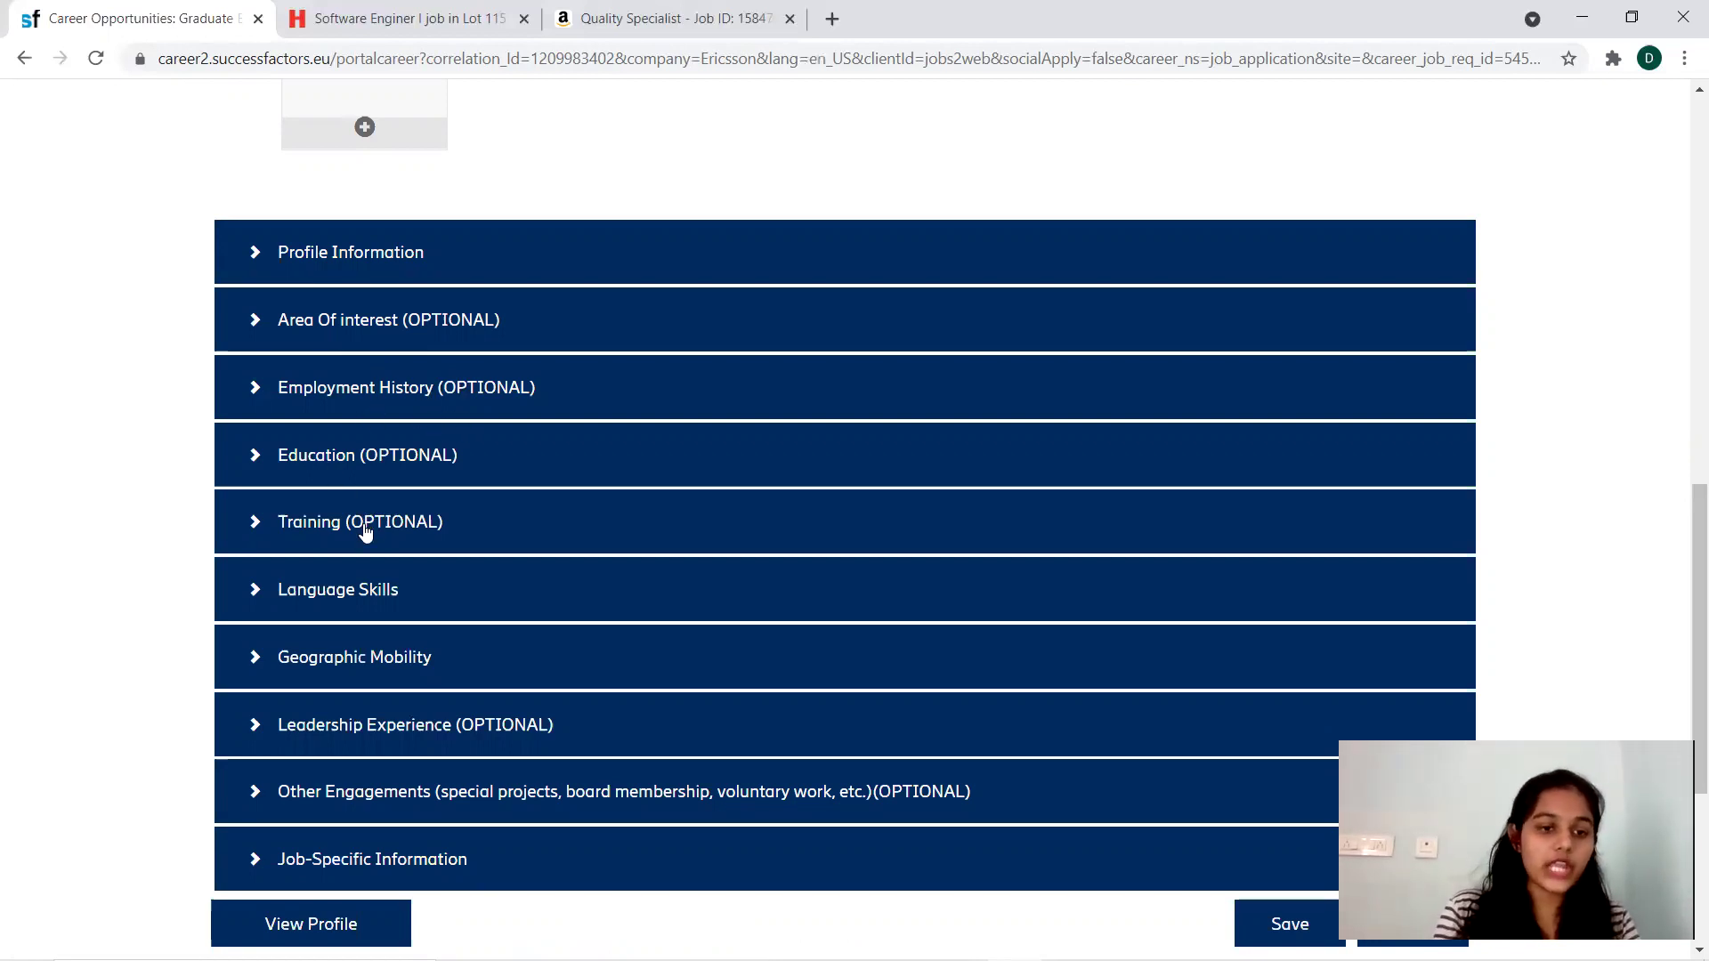
- Expand Geographic Mobility to confirm it has no items, then review the rest of the form
{"action": "left_click", "coordinate": [394, 673]}
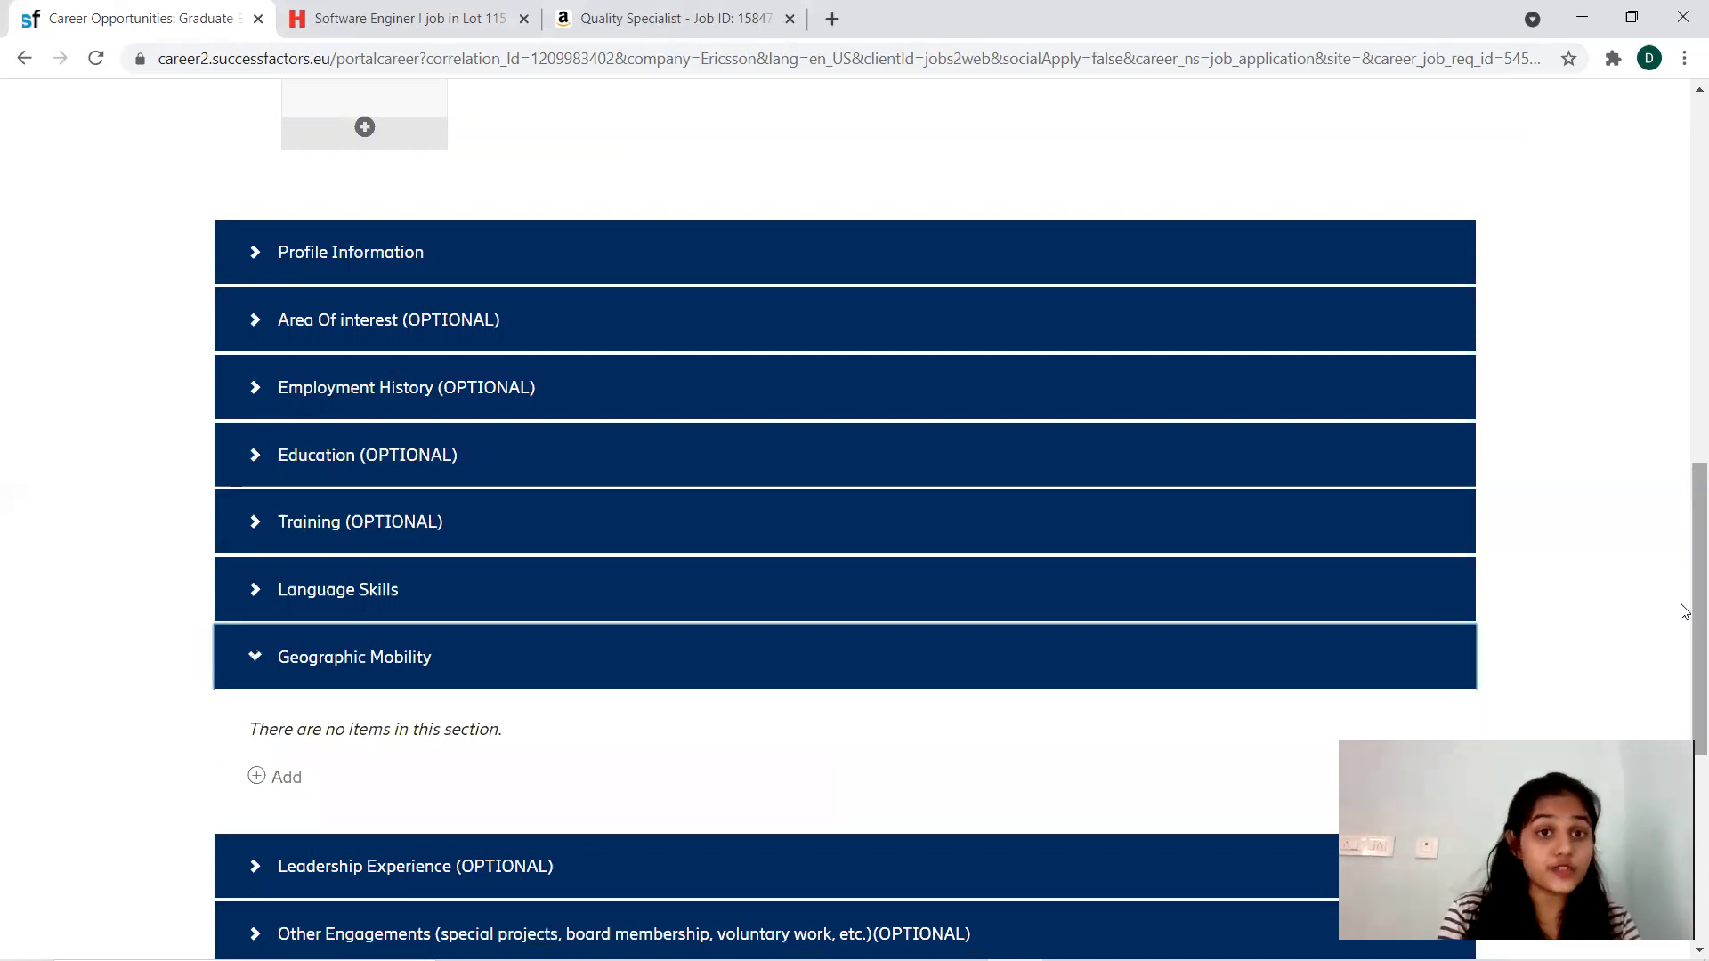
{"action": "scroll", "coordinate": [1679, 637], "scroll_direction": "down", "scroll_amount": 3}
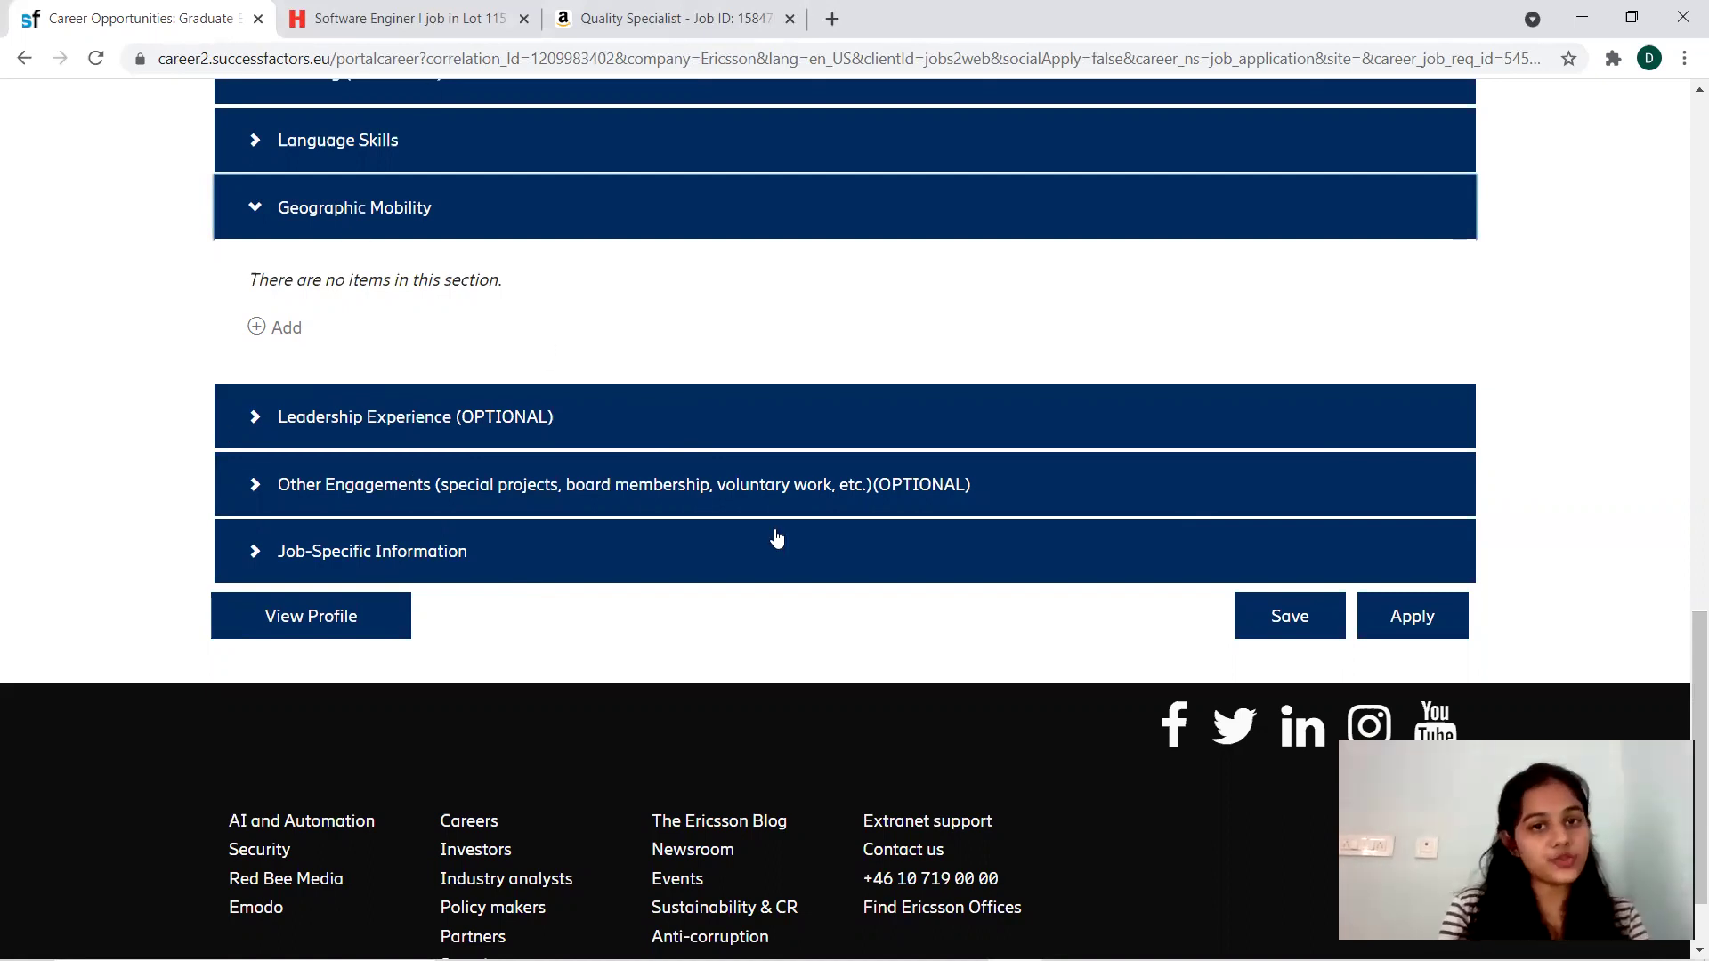
{"action": "left_click", "coordinate": [1454, 622]}
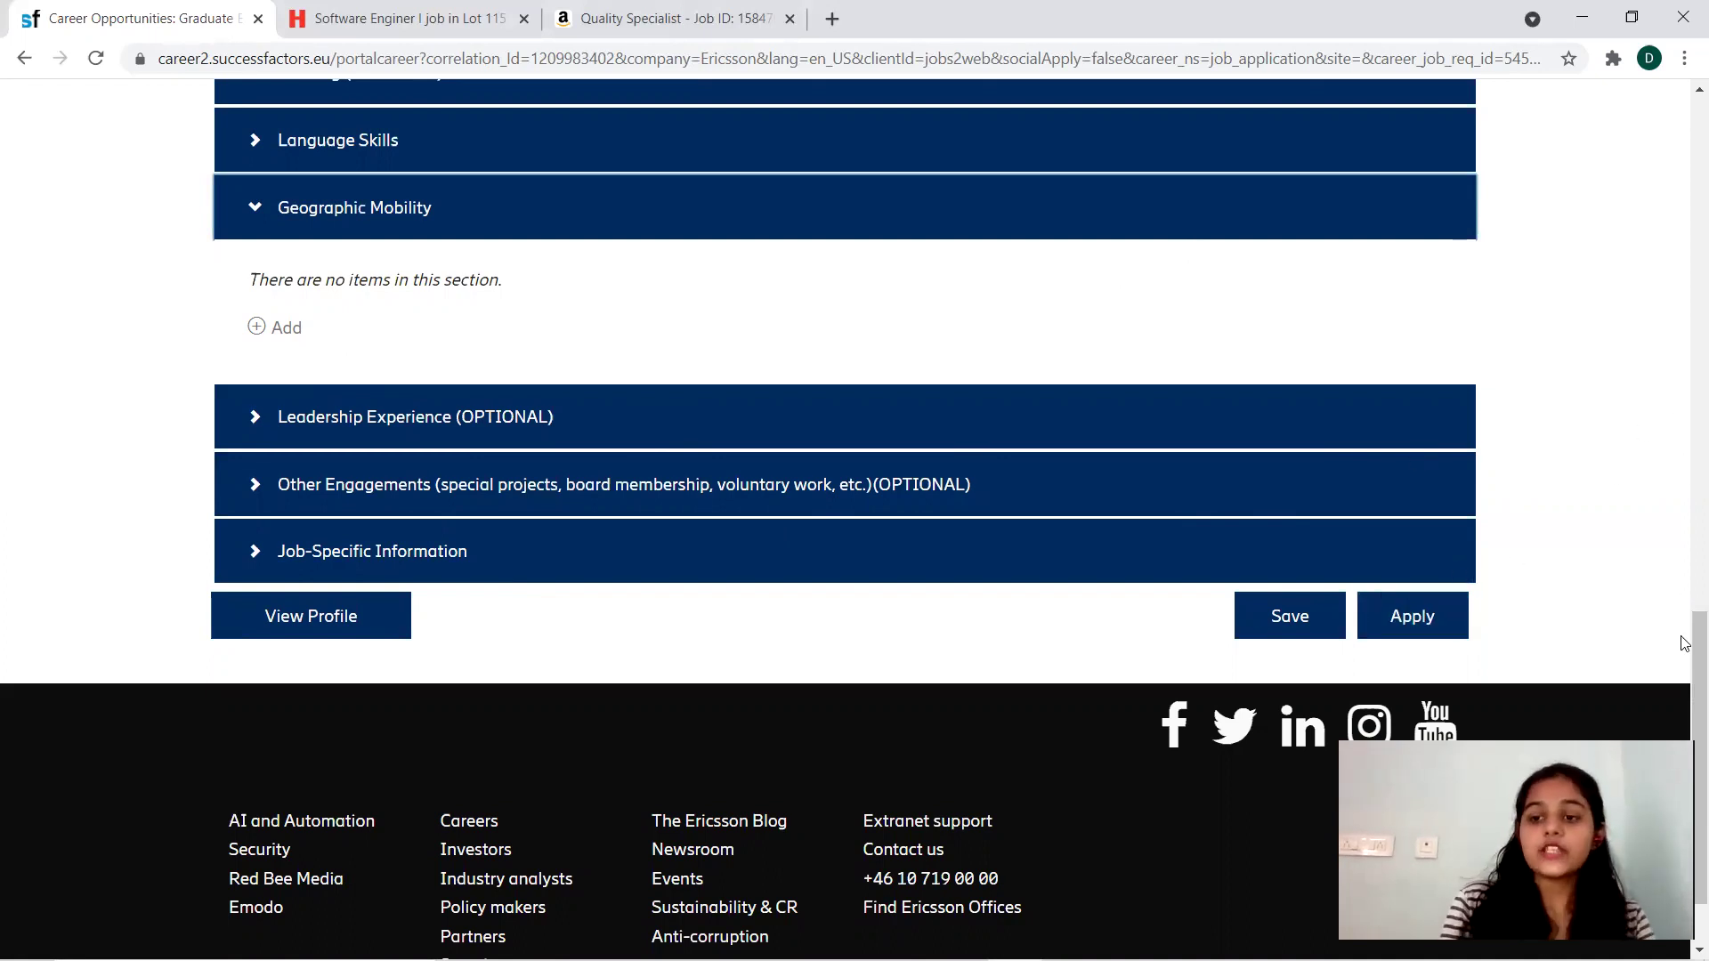
{"action": "scroll", "coordinate": [1684, 492], "scroll_direction": "up", "scroll_amount": 3}
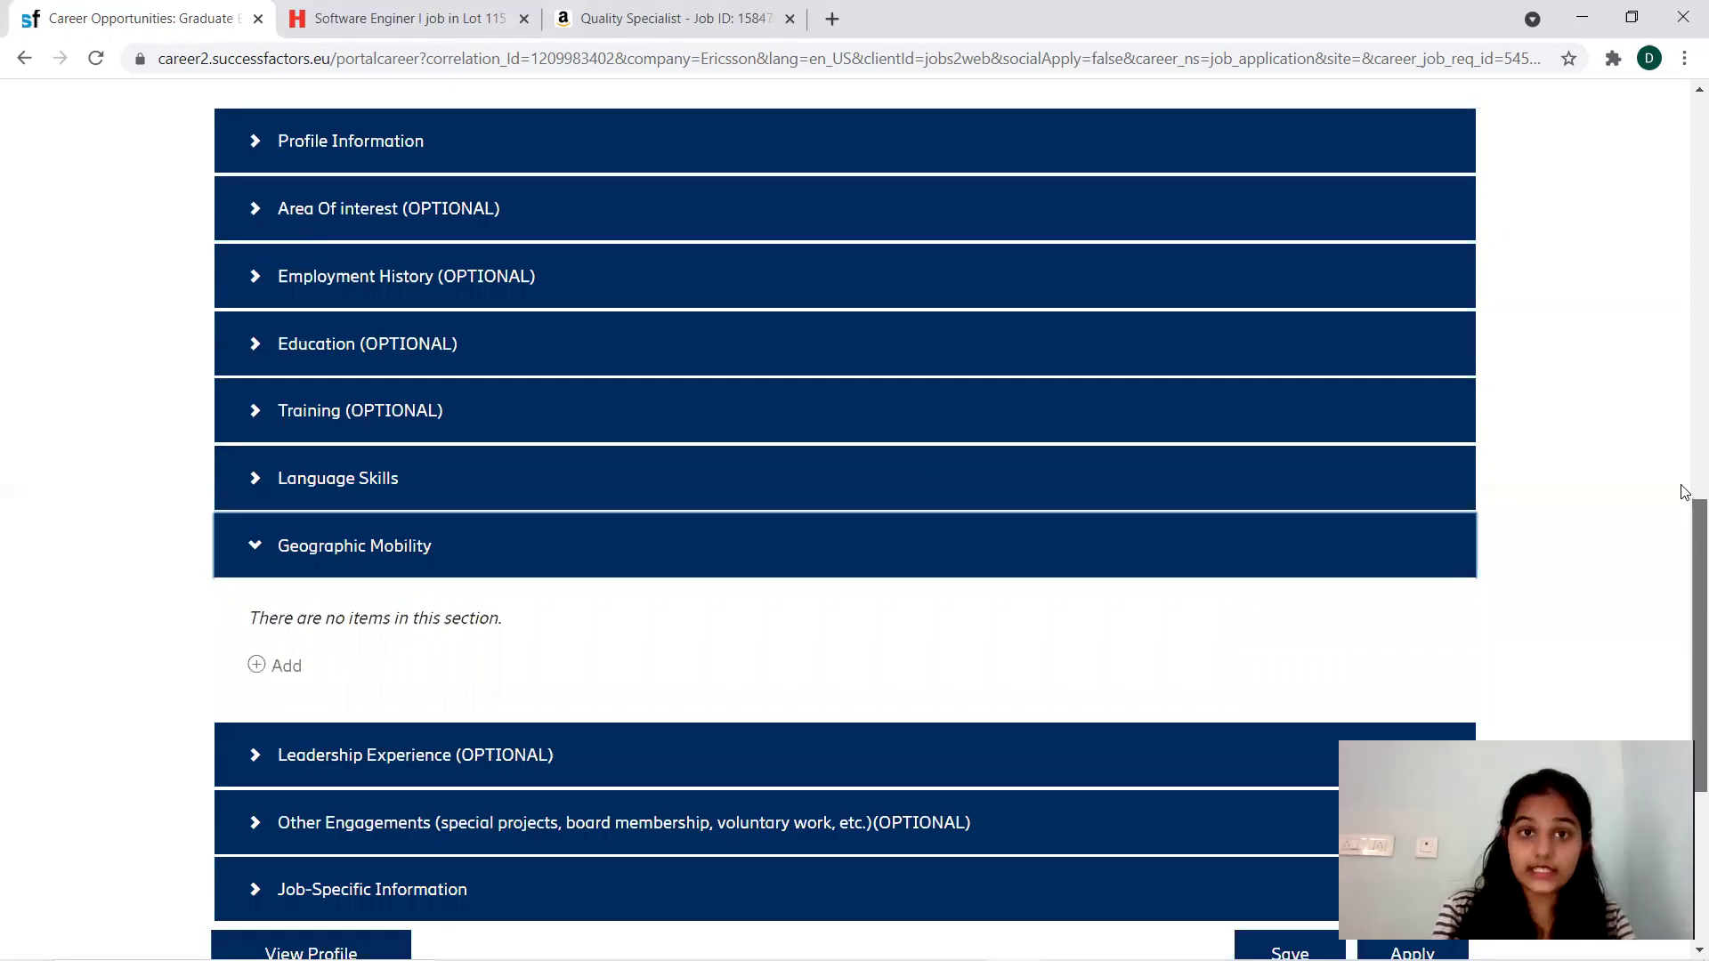
{"action": "scroll", "coordinate": [1682, 427], "scroll_direction": "up", "scroll_amount": 2}
{"action": "scroll", "coordinate": [1683, 333], "scroll_direction": "up", "scroll_amount": 2}
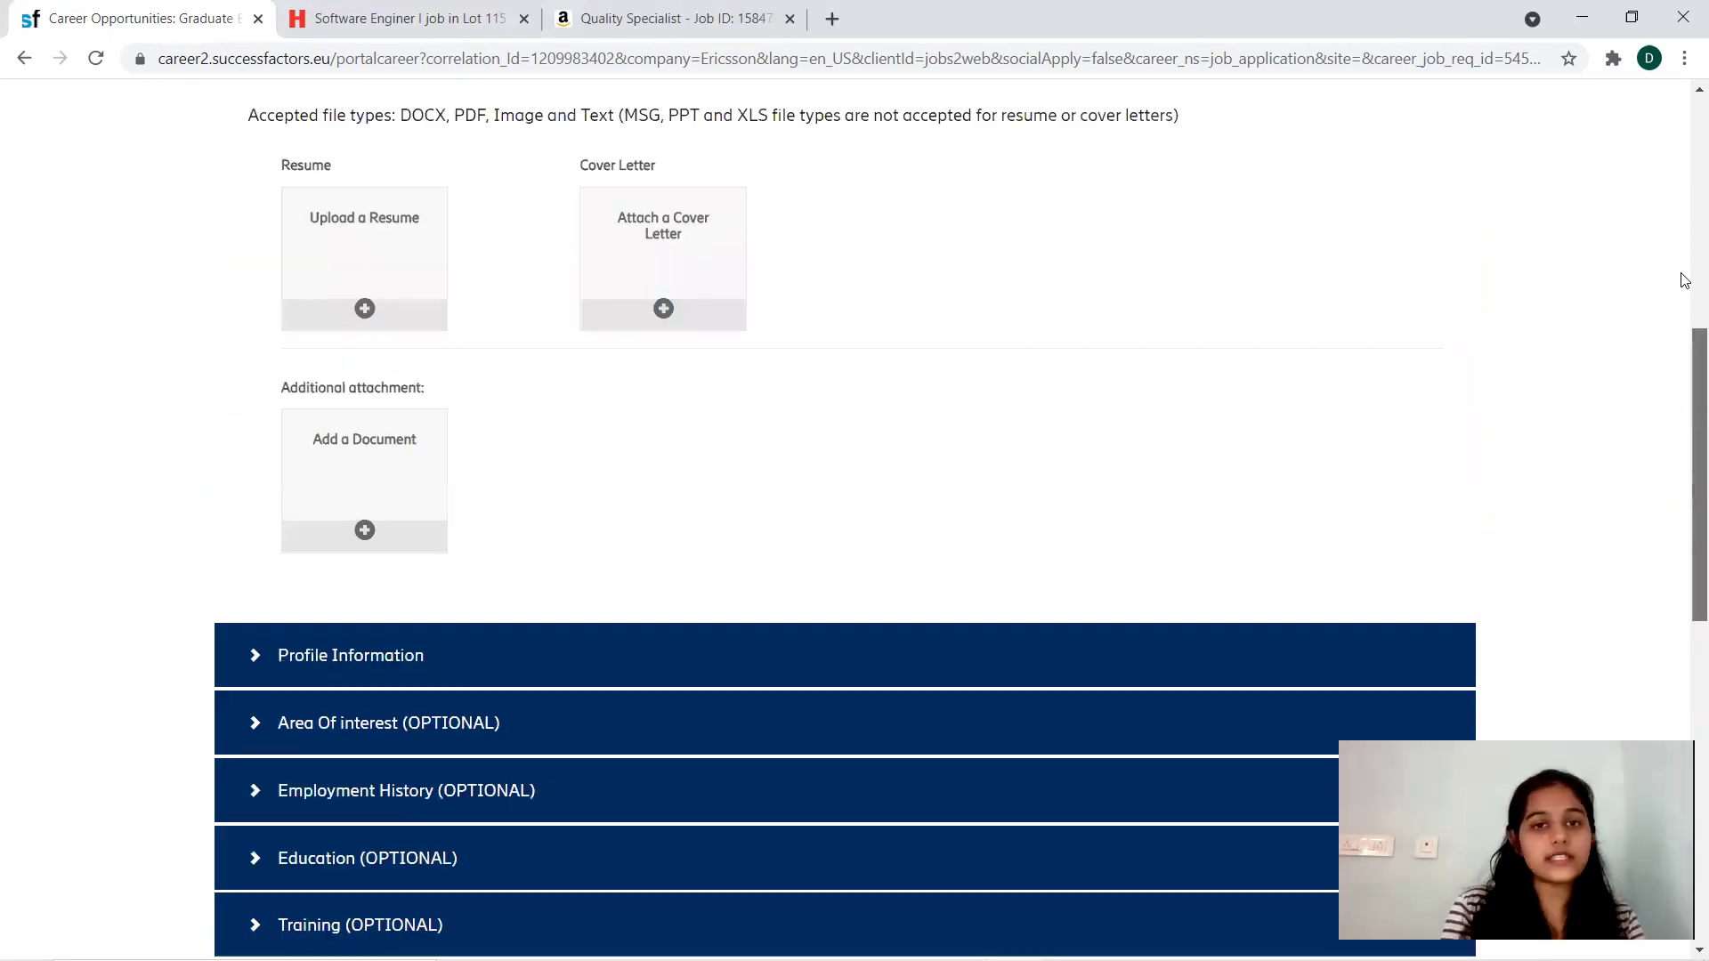
{"action": "scroll", "coordinate": [1683, 276], "scroll_direction": "up", "scroll_amount": 2}
{"action": "scroll", "coordinate": [1684, 214], "scroll_direction": "up", "scroll_amount": 1}
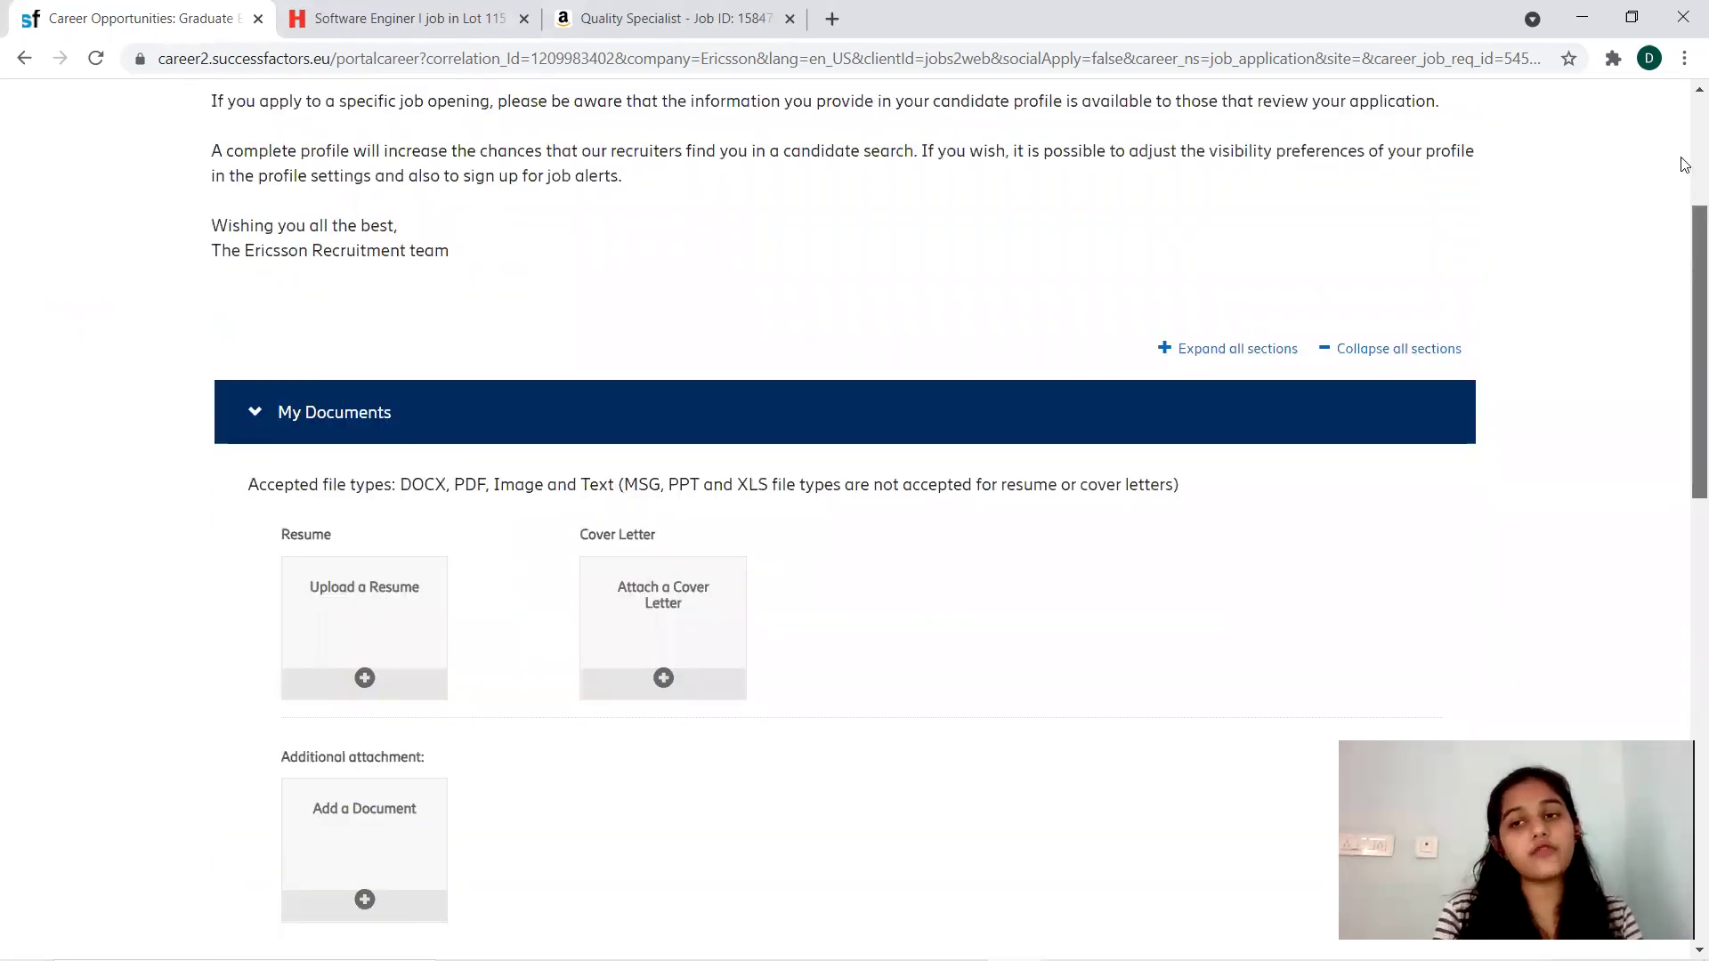
{"action": "scroll", "coordinate": [1684, 125], "scroll_direction": "up", "scroll_amount": 3}
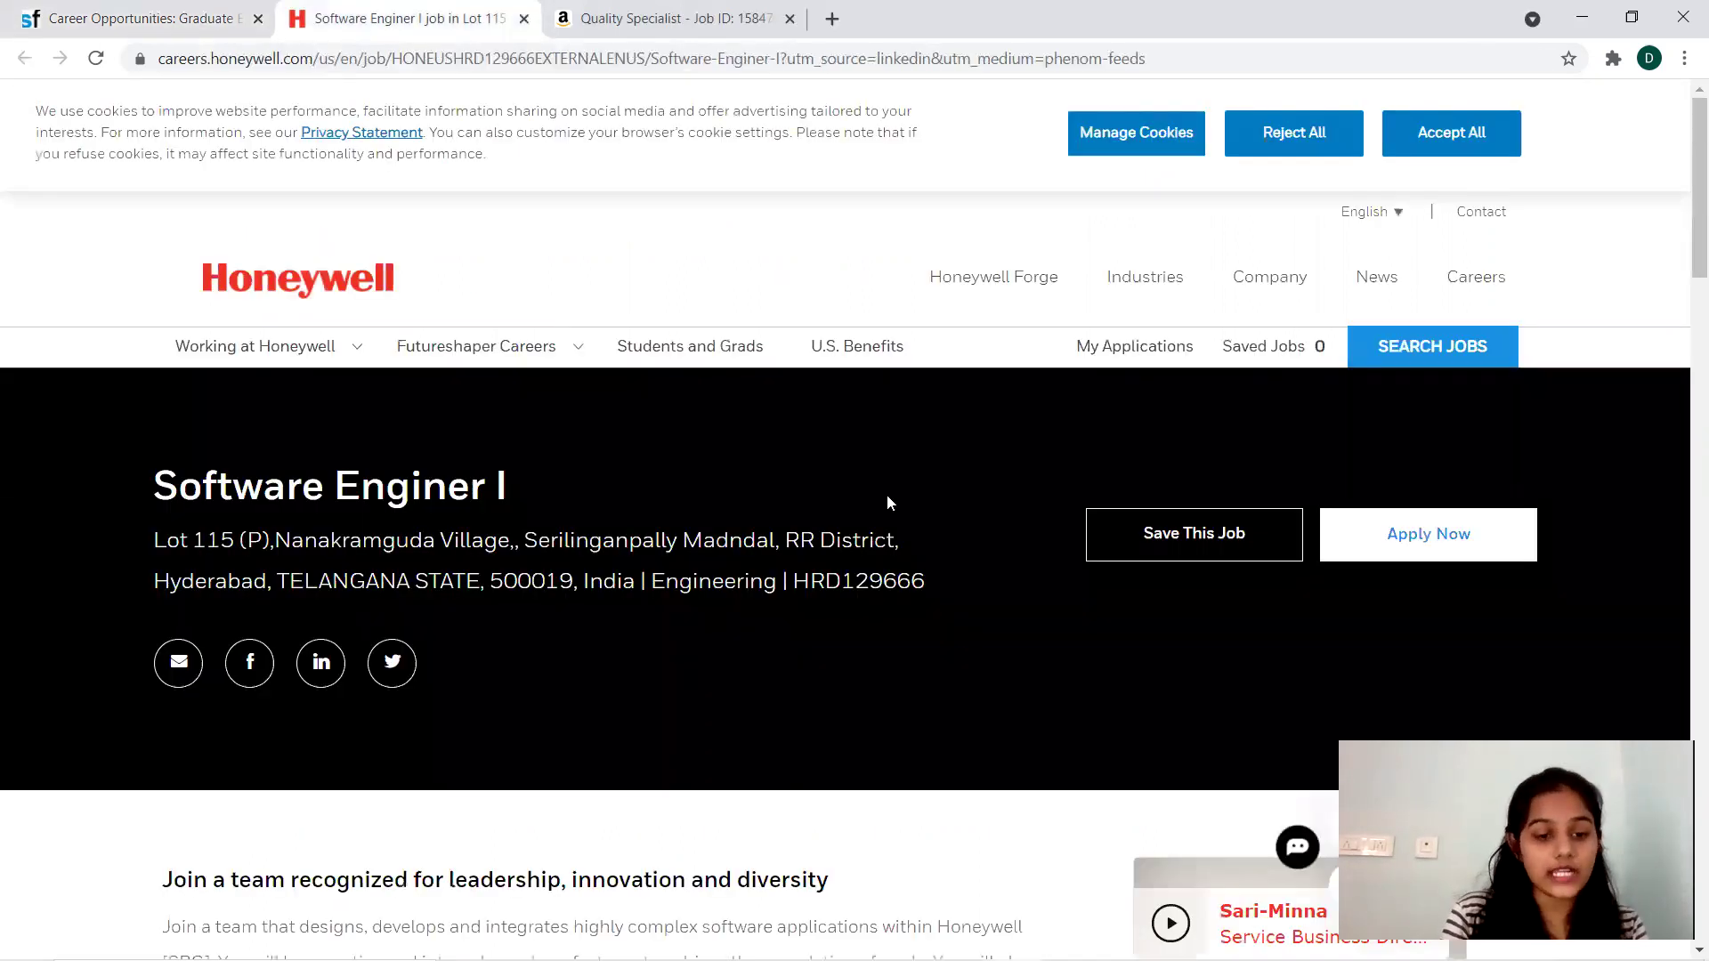
{"action": "scroll", "coordinate": [1685, 268], "scroll_direction": "down", "scroll_amount": 1}
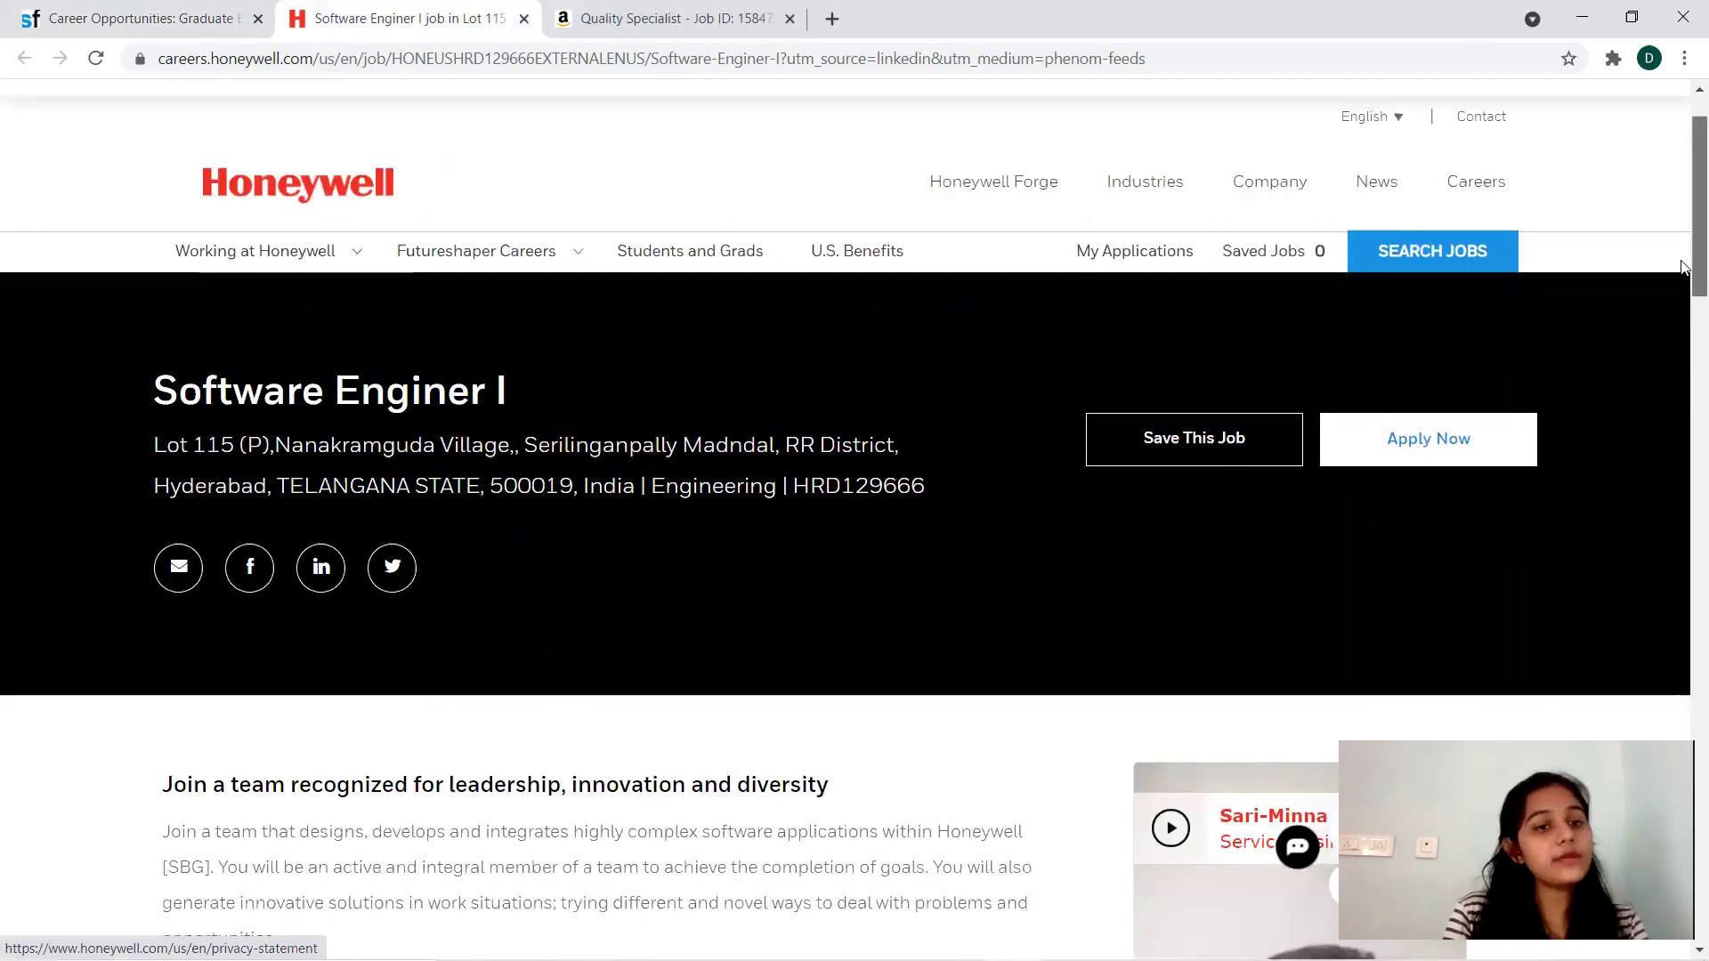
{"action": "scroll", "coordinate": [1686, 267], "scroll_direction": "down", "scroll_amount": 2}
{"action": "scroll", "coordinate": [1685, 260], "scroll_direction": "down", "scroll_amount": 1}
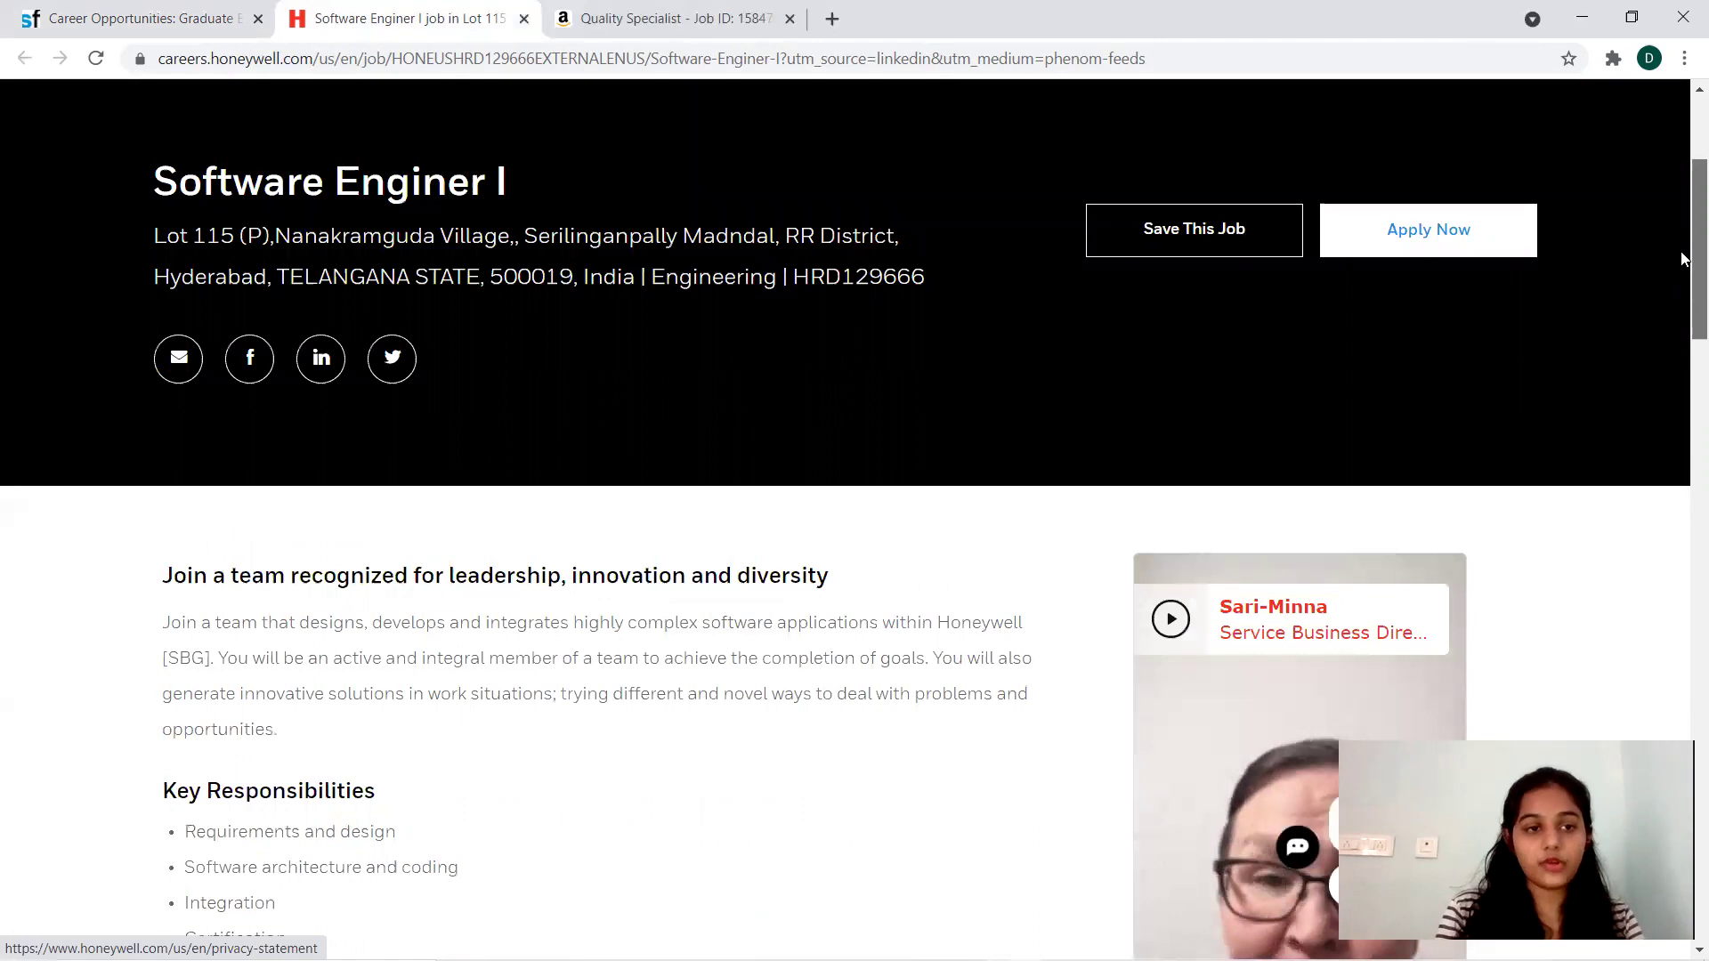
{"action": "scroll", "coordinate": [1684, 329], "scroll_direction": "down", "scroll_amount": 2}
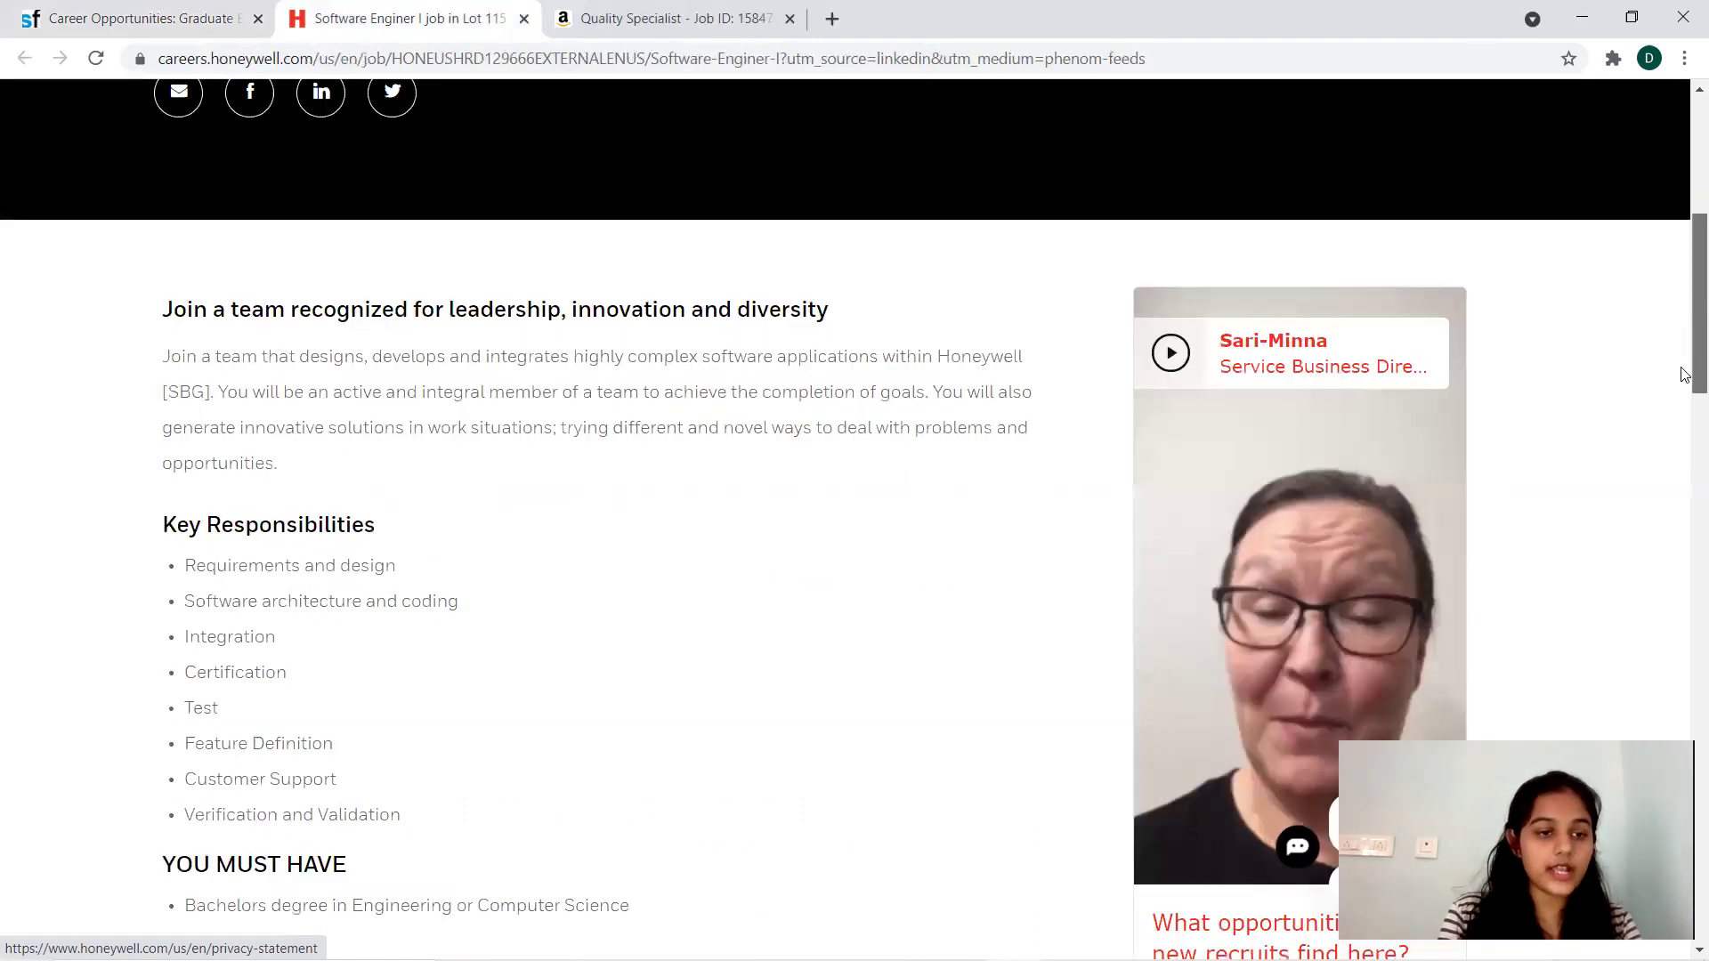
{"action": "scroll", "coordinate": [1685, 373], "scroll_direction": "down", "scroll_amount": 2}
{"action": "scroll", "coordinate": [1684, 414], "scroll_direction": "down", "scroll_amount": 3}
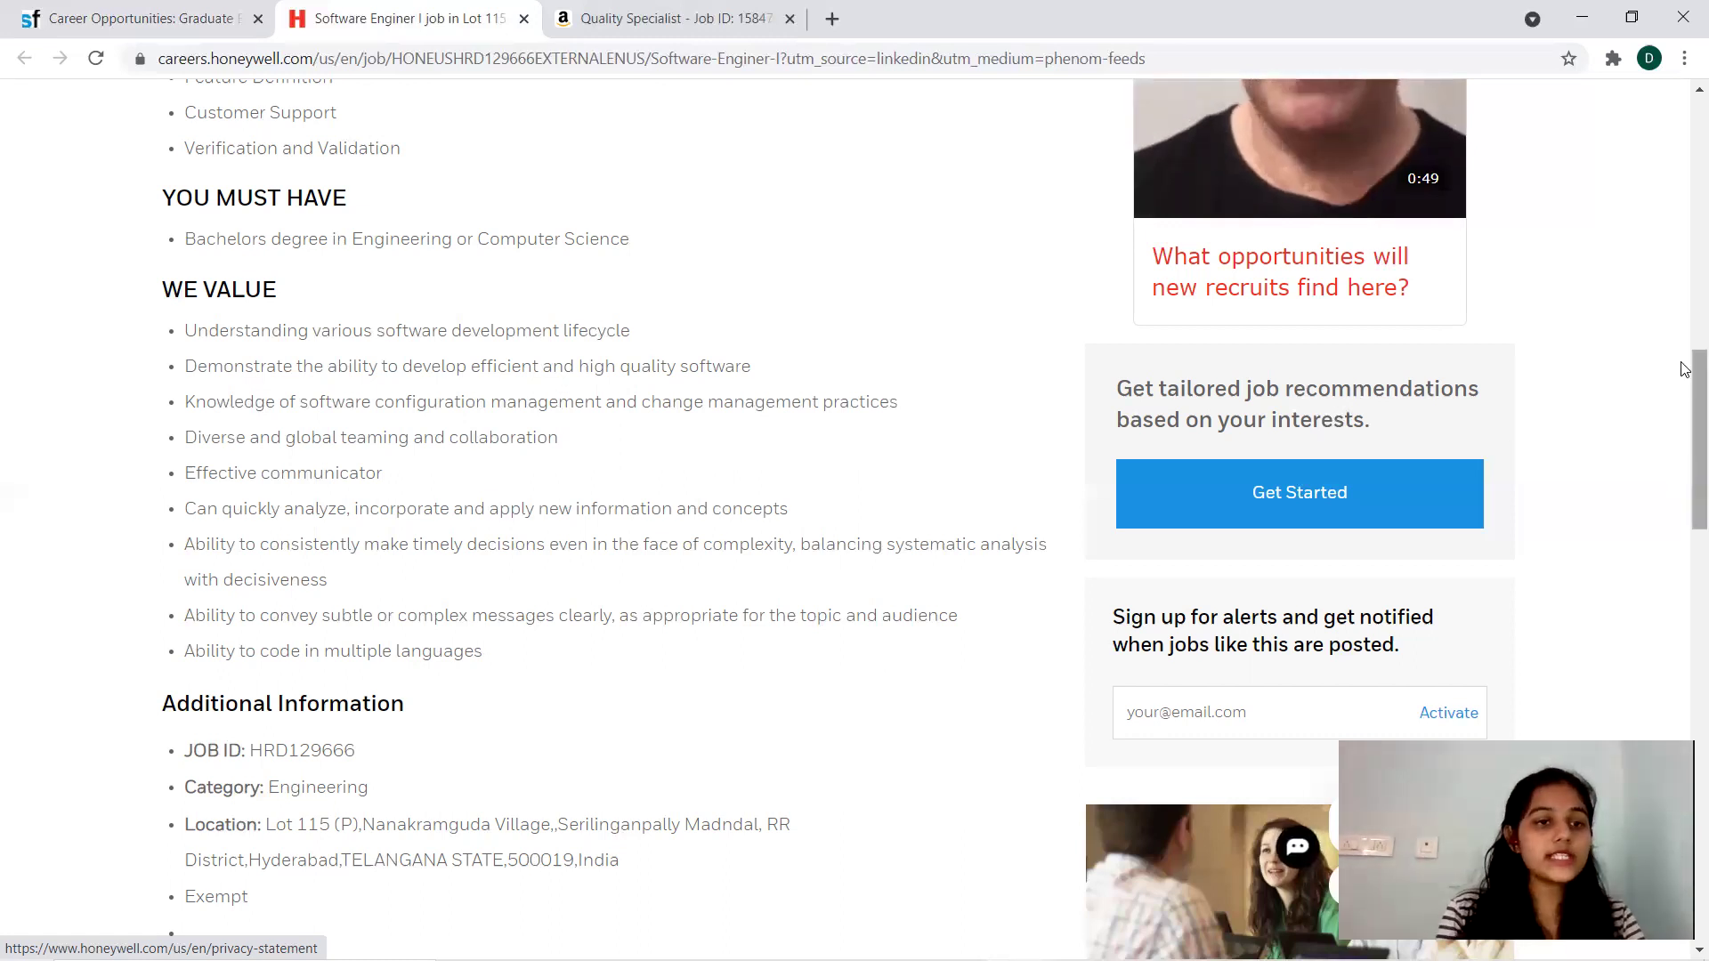
{"action": "scroll", "coordinate": [1685, 321], "scroll_direction": "up", "scroll_amount": 3}
{"action": "scroll", "coordinate": [1686, 249], "scroll_direction": "up", "scroll_amount": 4}
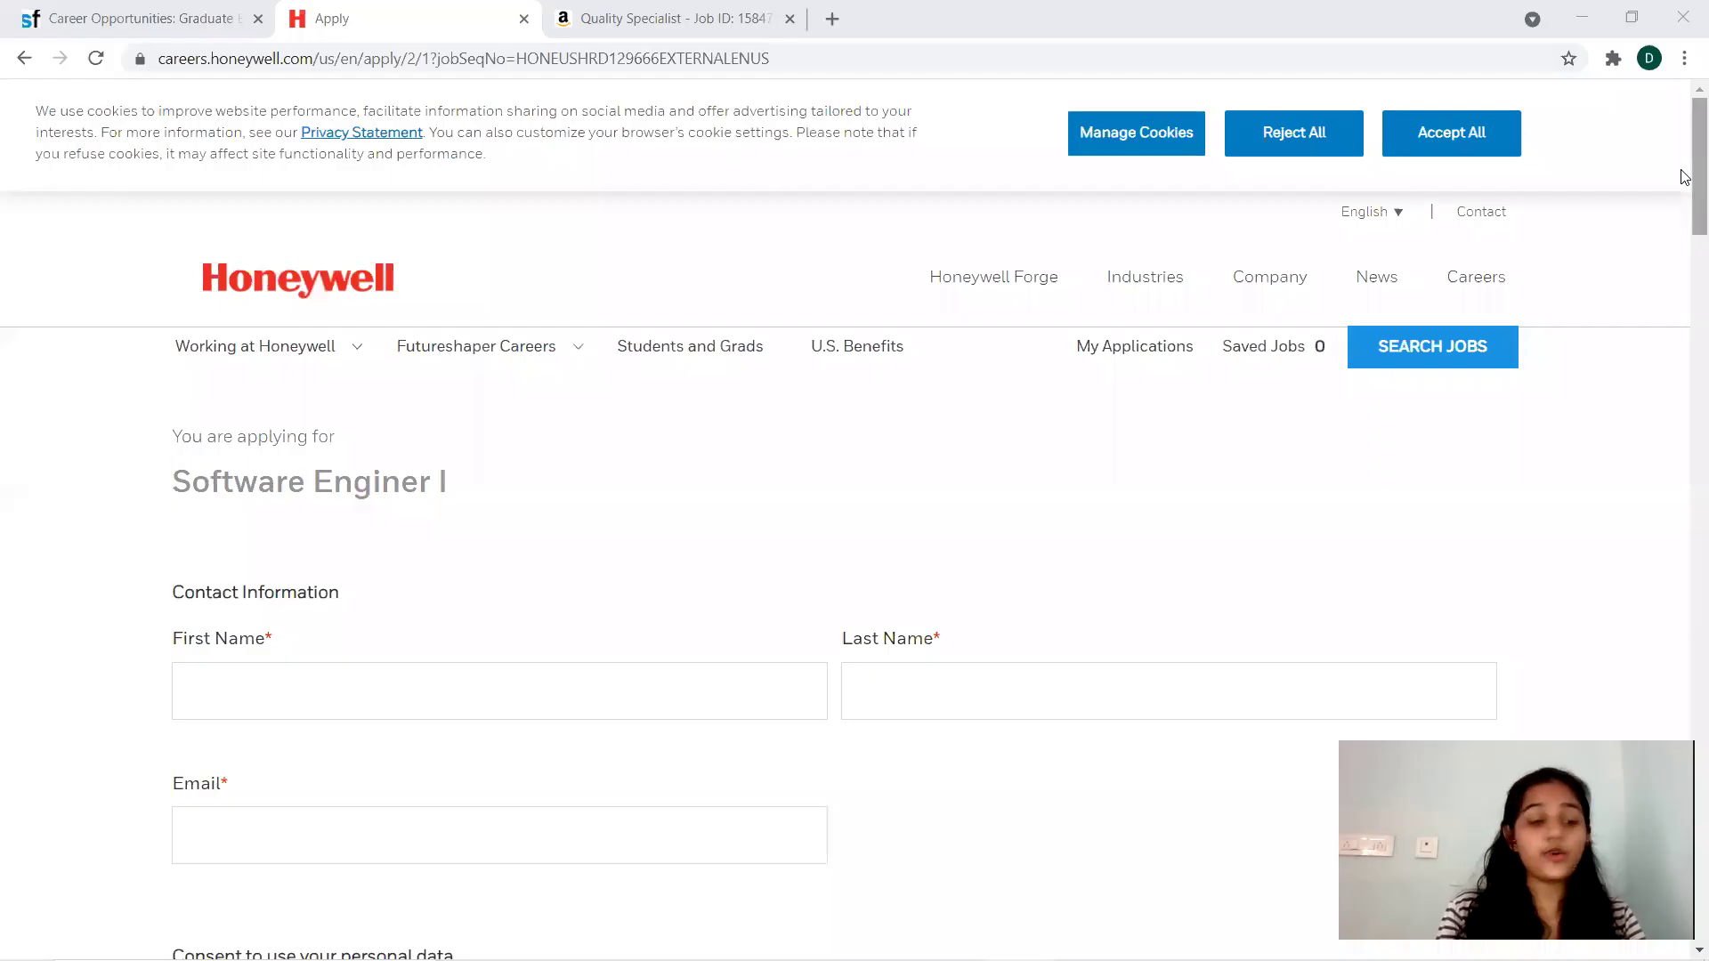
{"action": "scroll", "coordinate": [1685, 241], "scroll_direction": "down", "scroll_amount": 3}
{"action": "scroll", "coordinate": [1683, 248], "scroll_direction": "down", "scroll_amount": 1}
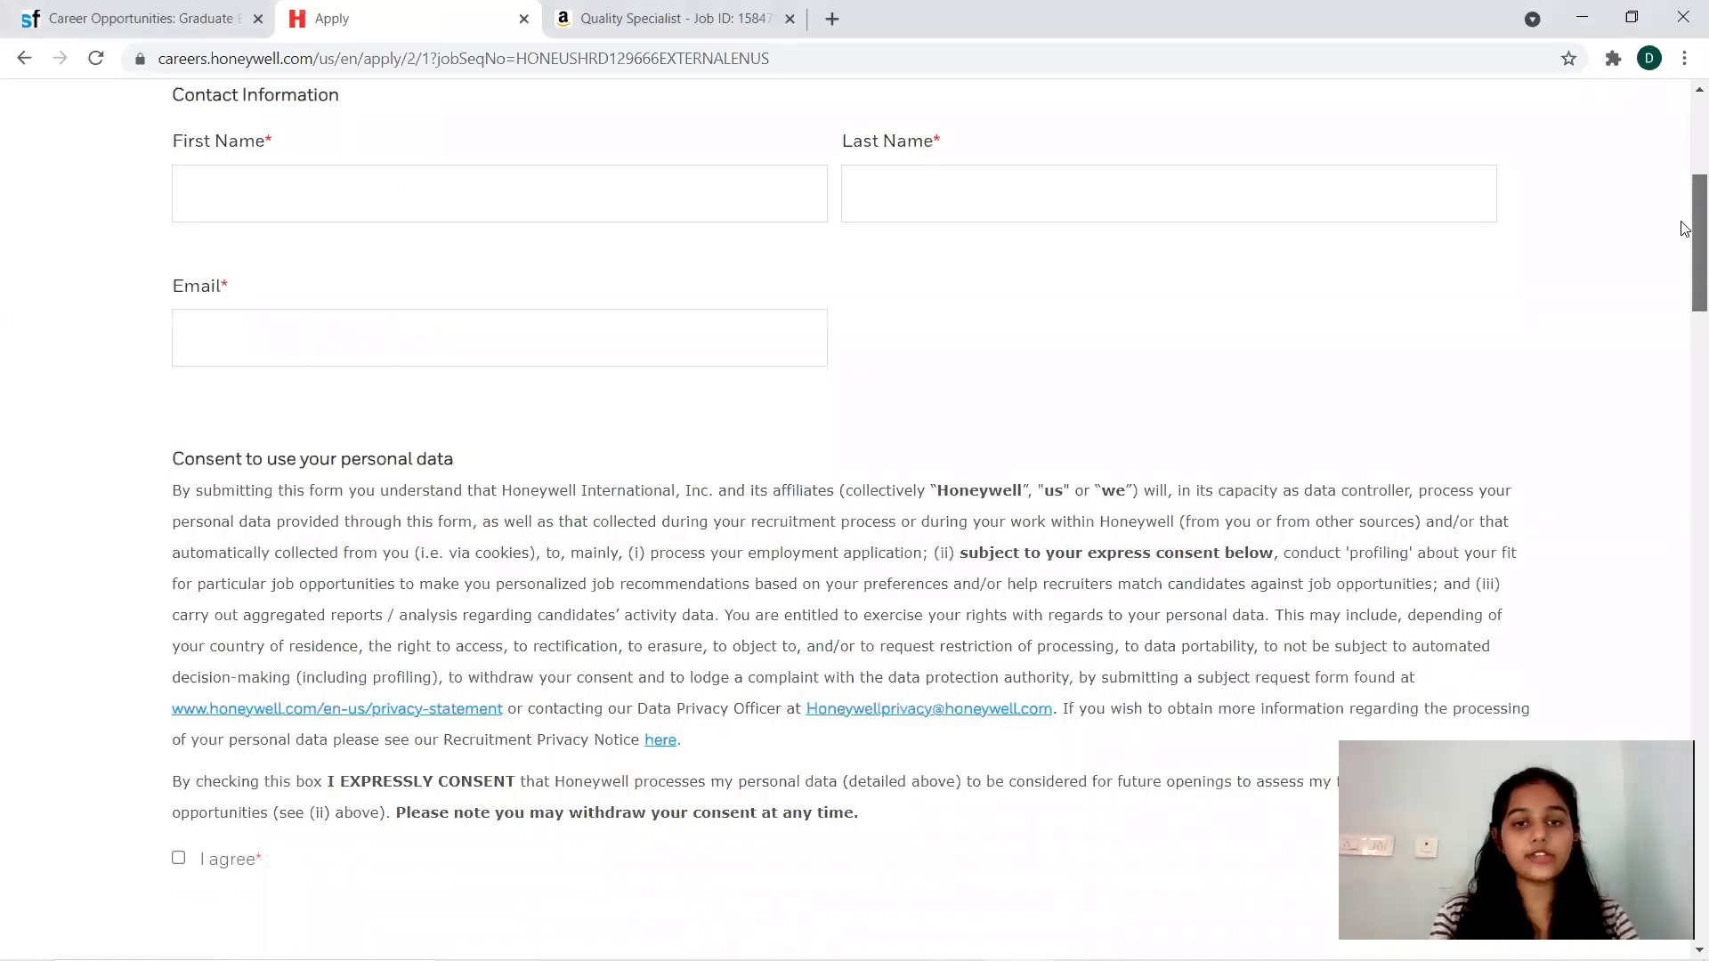
{"action": "scroll", "coordinate": [1684, 293], "scroll_direction": "up", "scroll_amount": 1}
{"action": "scroll", "coordinate": [1684, 355], "scroll_direction": "down", "scroll_amount": 6}
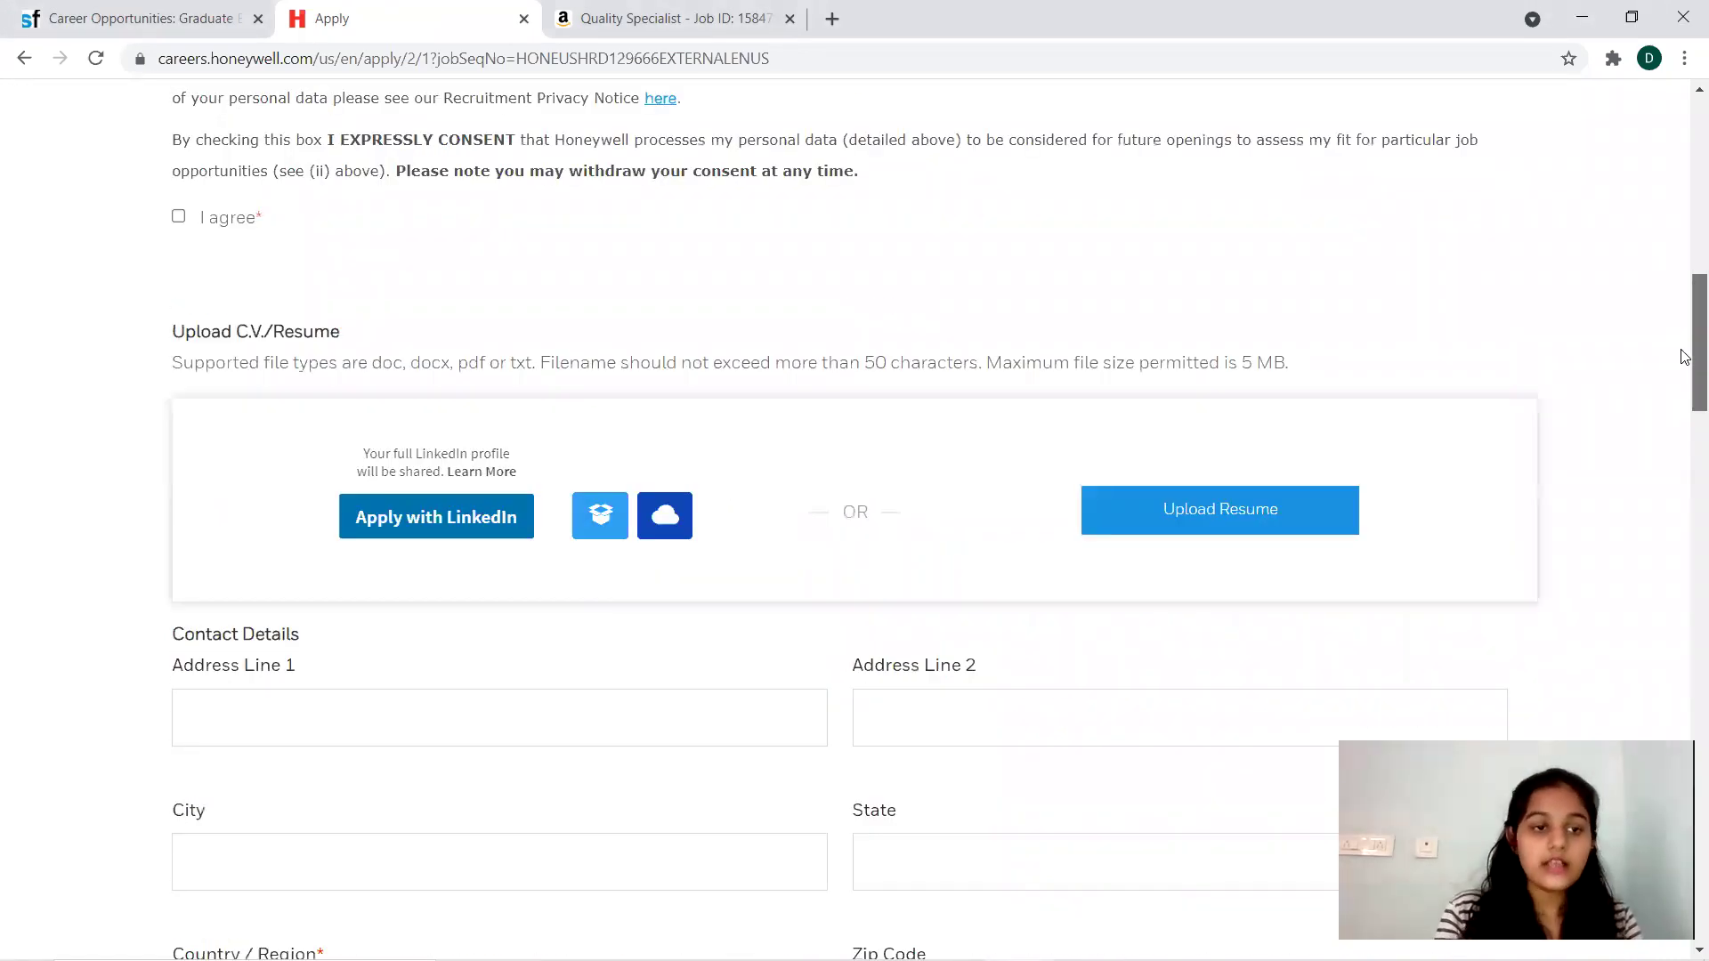
{"action": "scroll", "coordinate": [1684, 363], "scroll_direction": "down", "scroll_amount": 1}
{"action": "scroll", "coordinate": [1683, 383], "scroll_direction": "down", "scroll_amount": 1}
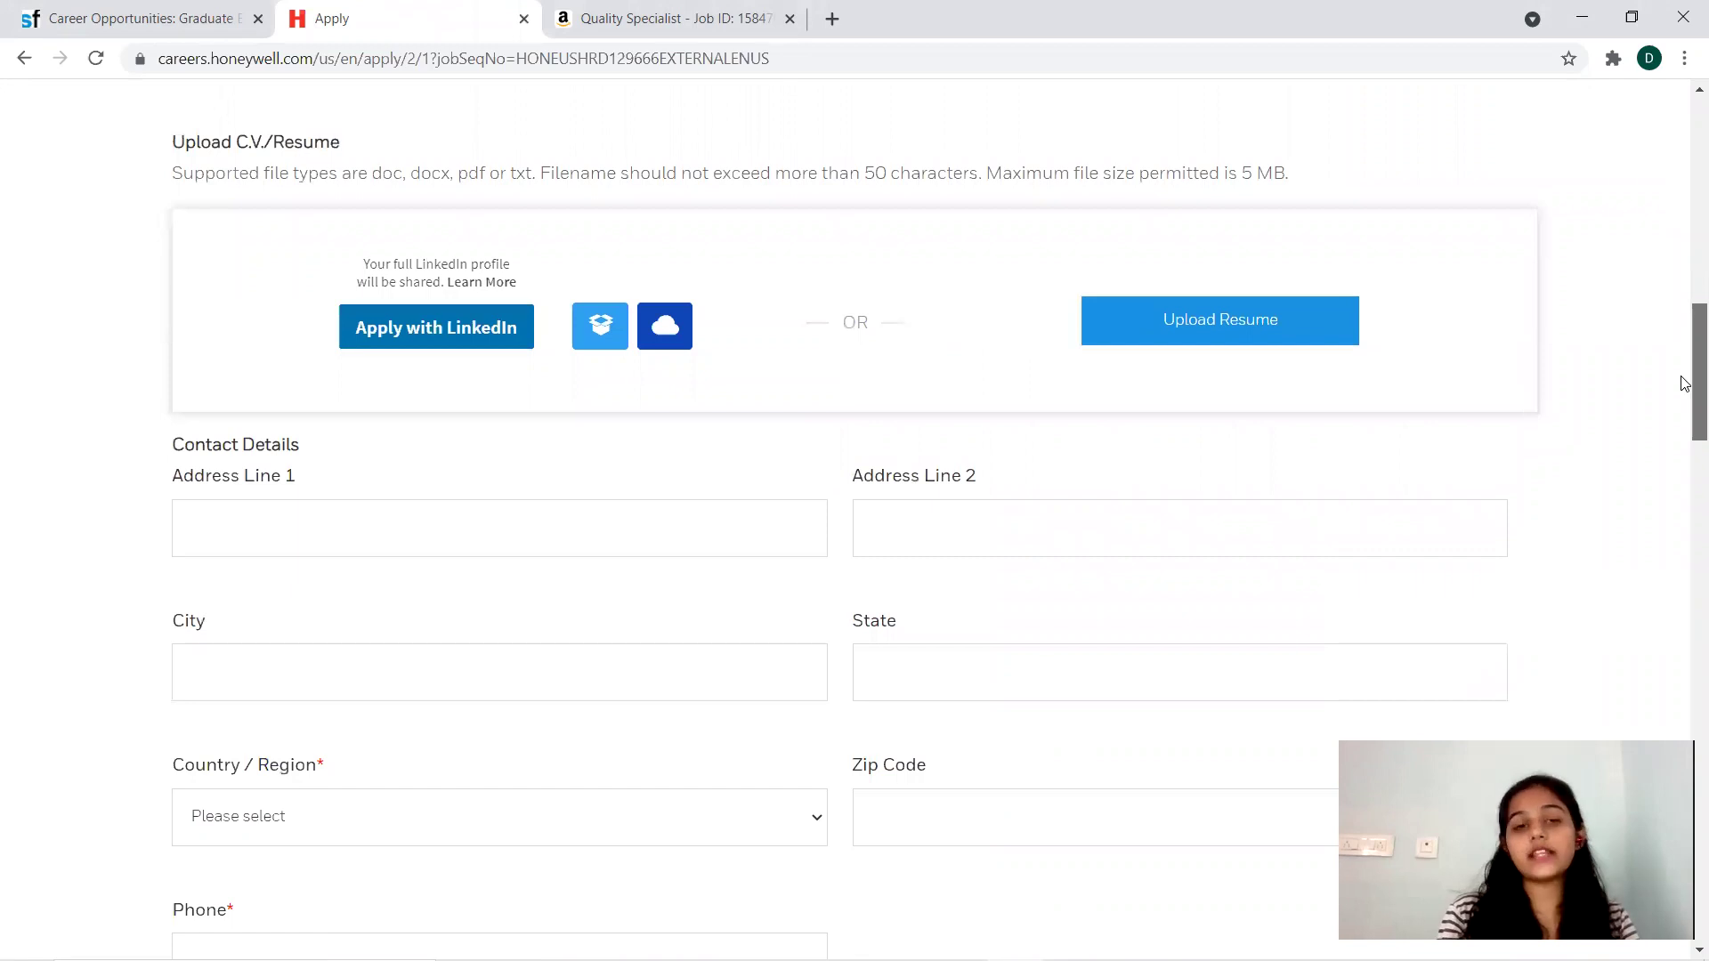
{"action": "scroll", "coordinate": [1684, 397], "scroll_direction": "down", "scroll_amount": 1}
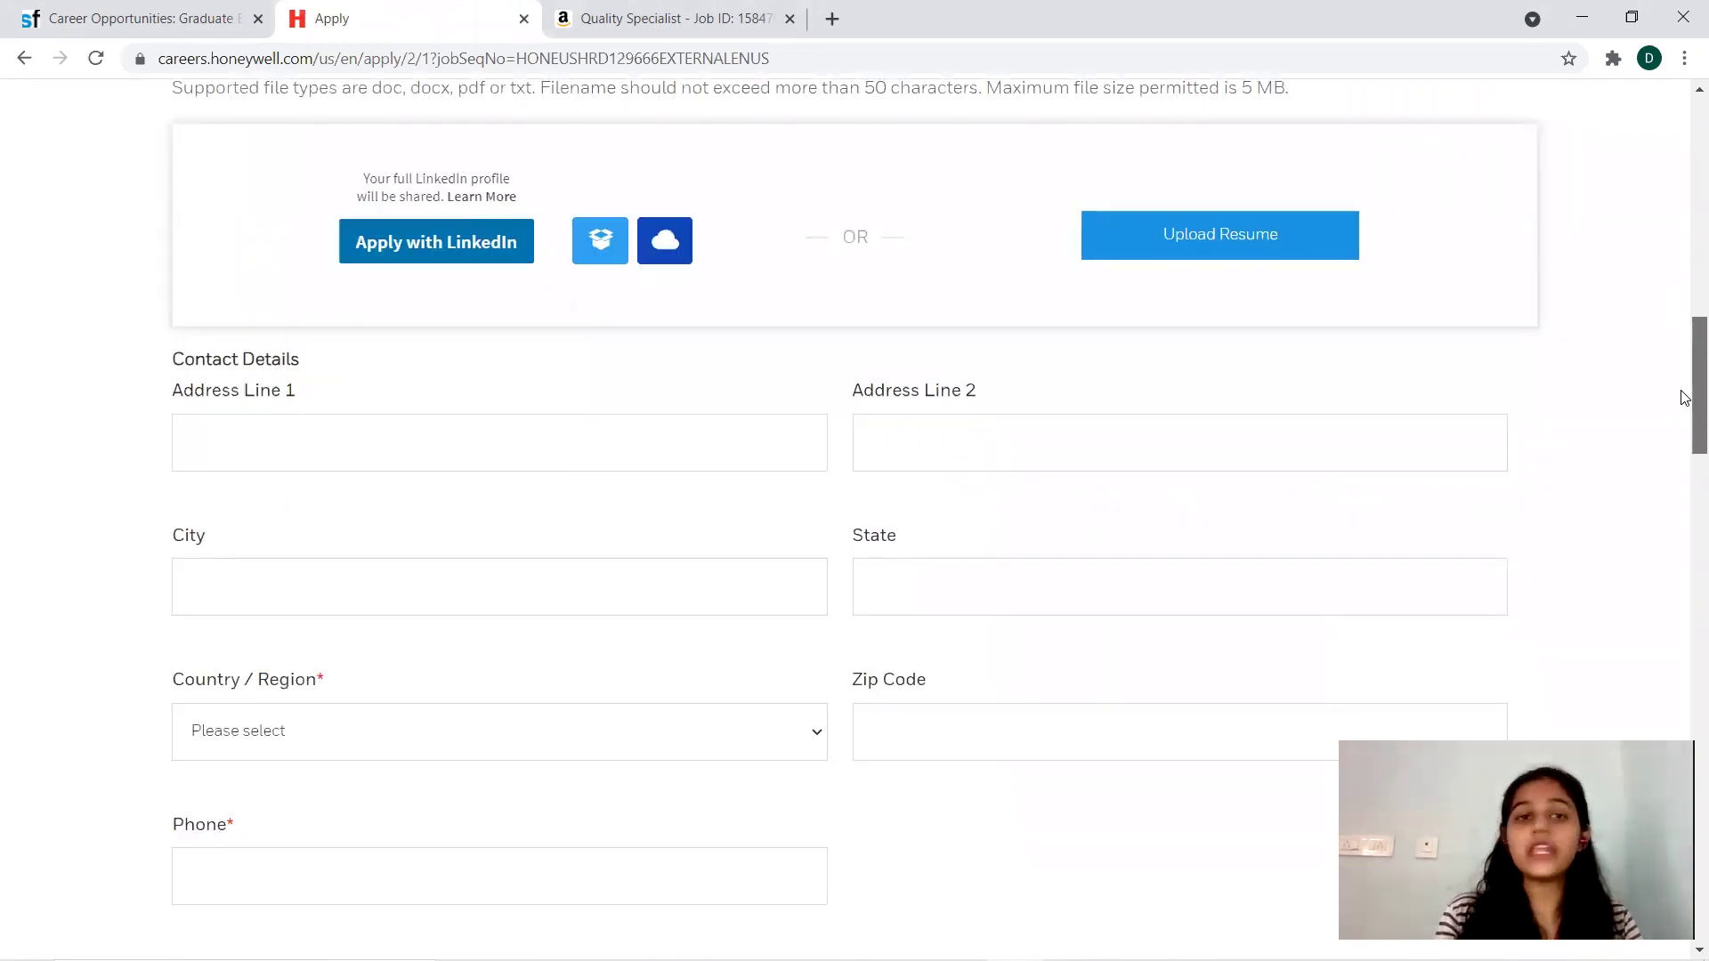
{"action": "scroll", "coordinate": [1684, 396], "scroll_direction": "down", "scroll_amount": 1}
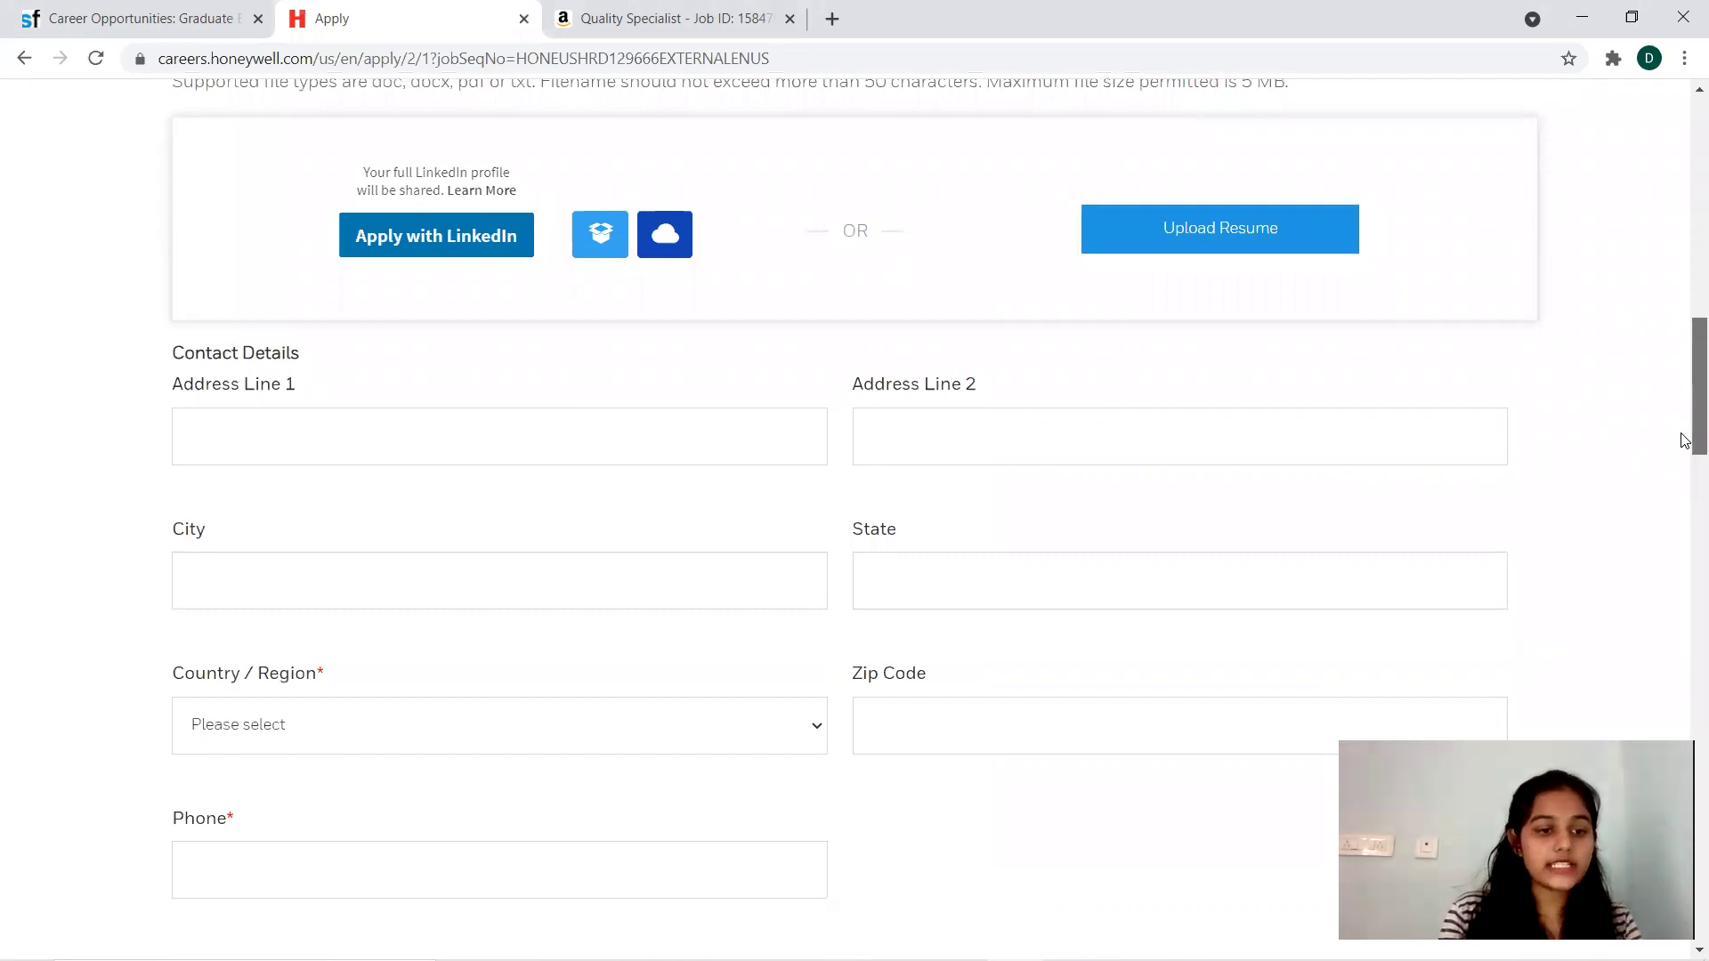
{"action": "scroll", "coordinate": [1684, 479], "scroll_direction": "down", "scroll_amount": 3}
{"action": "scroll", "coordinate": [1684, 501], "scroll_direction": "down", "scroll_amount": 1}
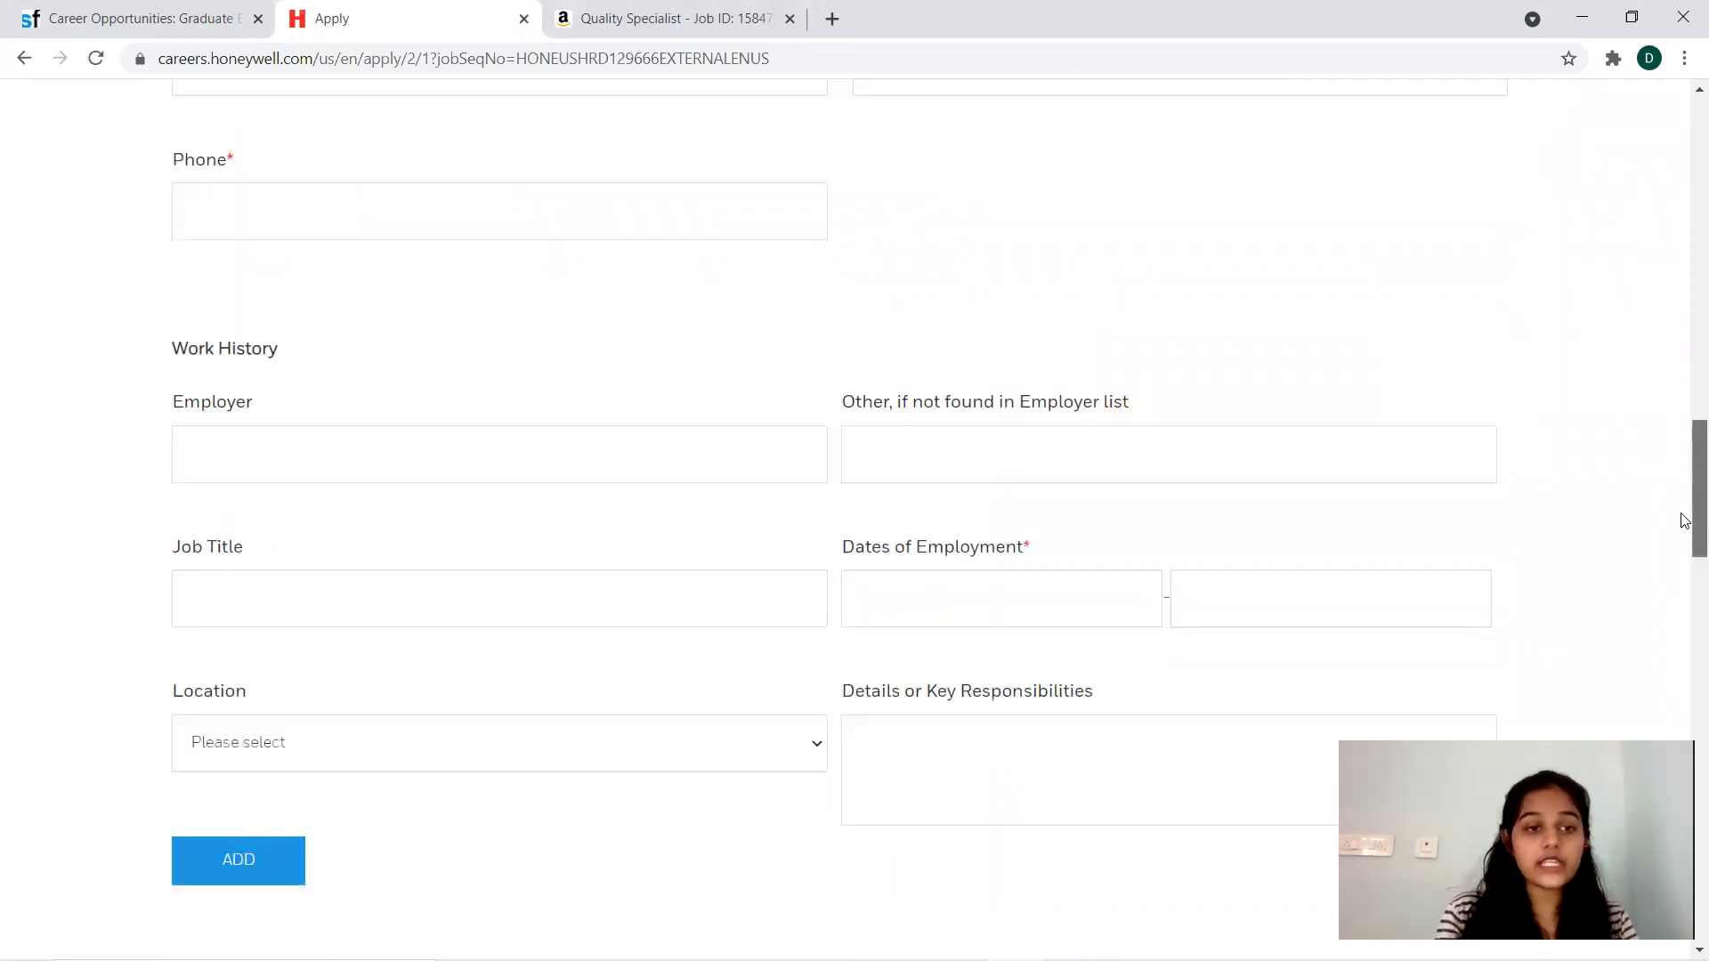
{"action": "scroll", "coordinate": [1685, 473], "scroll_direction": "up", "scroll_amount": 1}
{"action": "scroll", "coordinate": [792, 514], "scroll_direction": "up", "scroll_amount": 1}
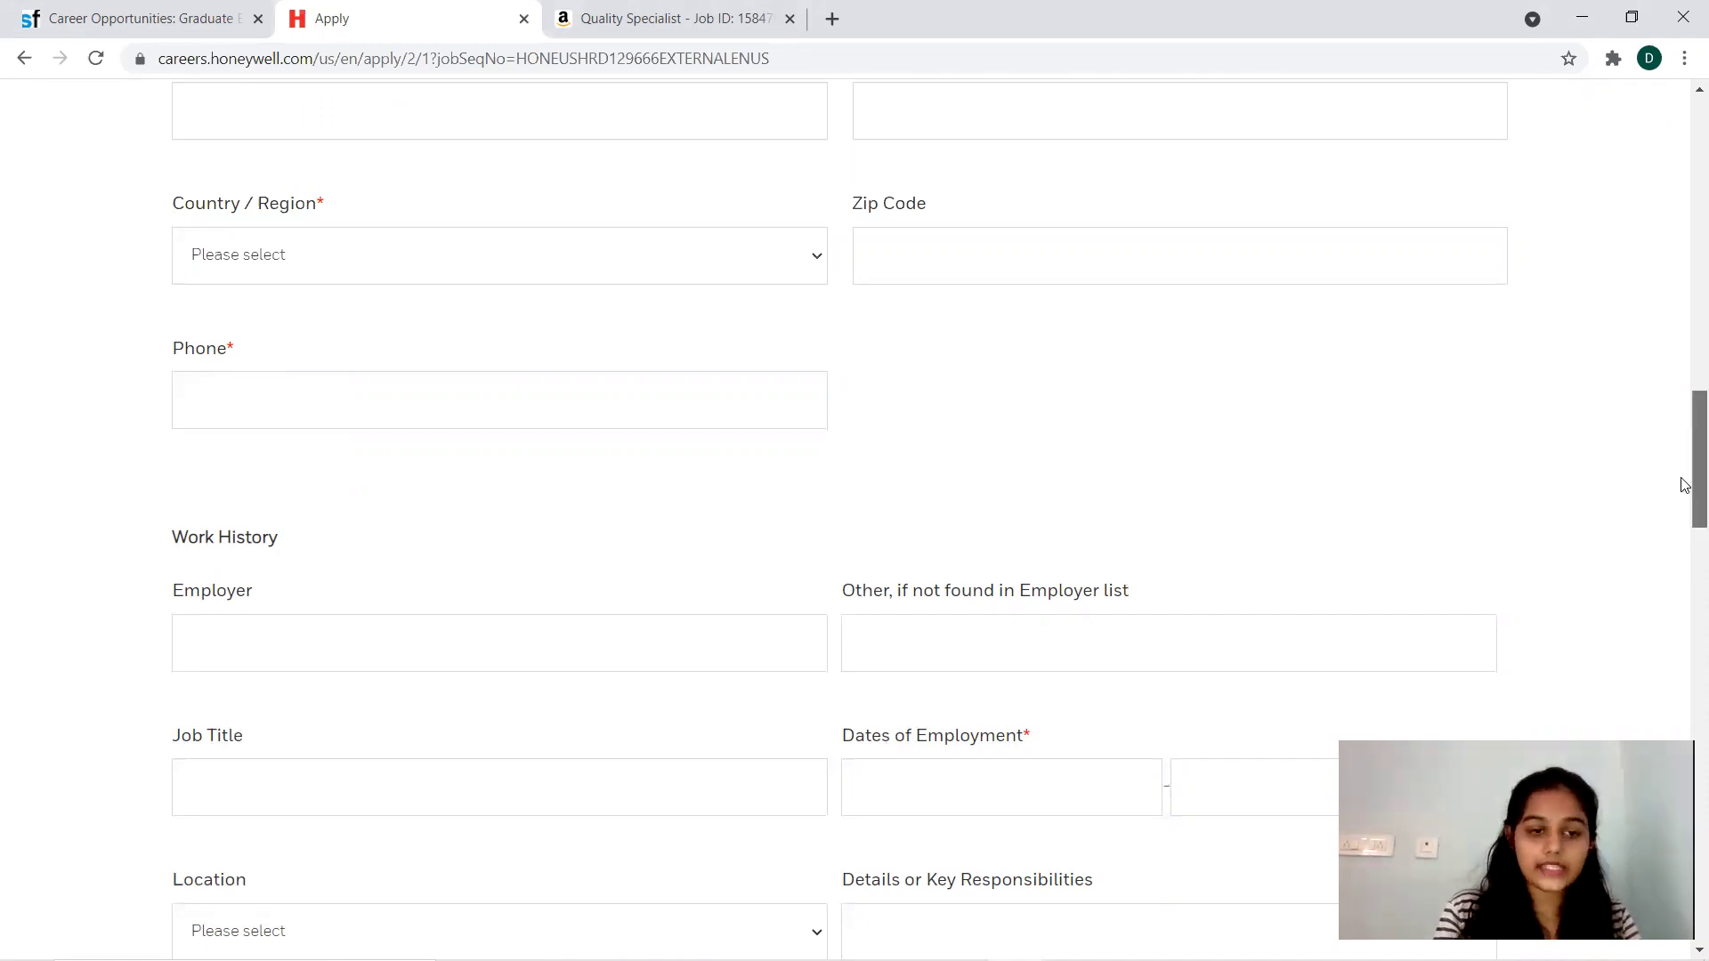
- Return to the top of the Software Engineer I application form via the scrollbar
{"action": "left_click", "coordinate": [1686, 561]}
{"action": "left_click_drag", "start_coordinate": [1686, 623], "coordinate": [1685, 724]}
{"action": "scroll", "coordinate": [1685, 727], "scroll_direction": "down", "scroll_amount": 3}
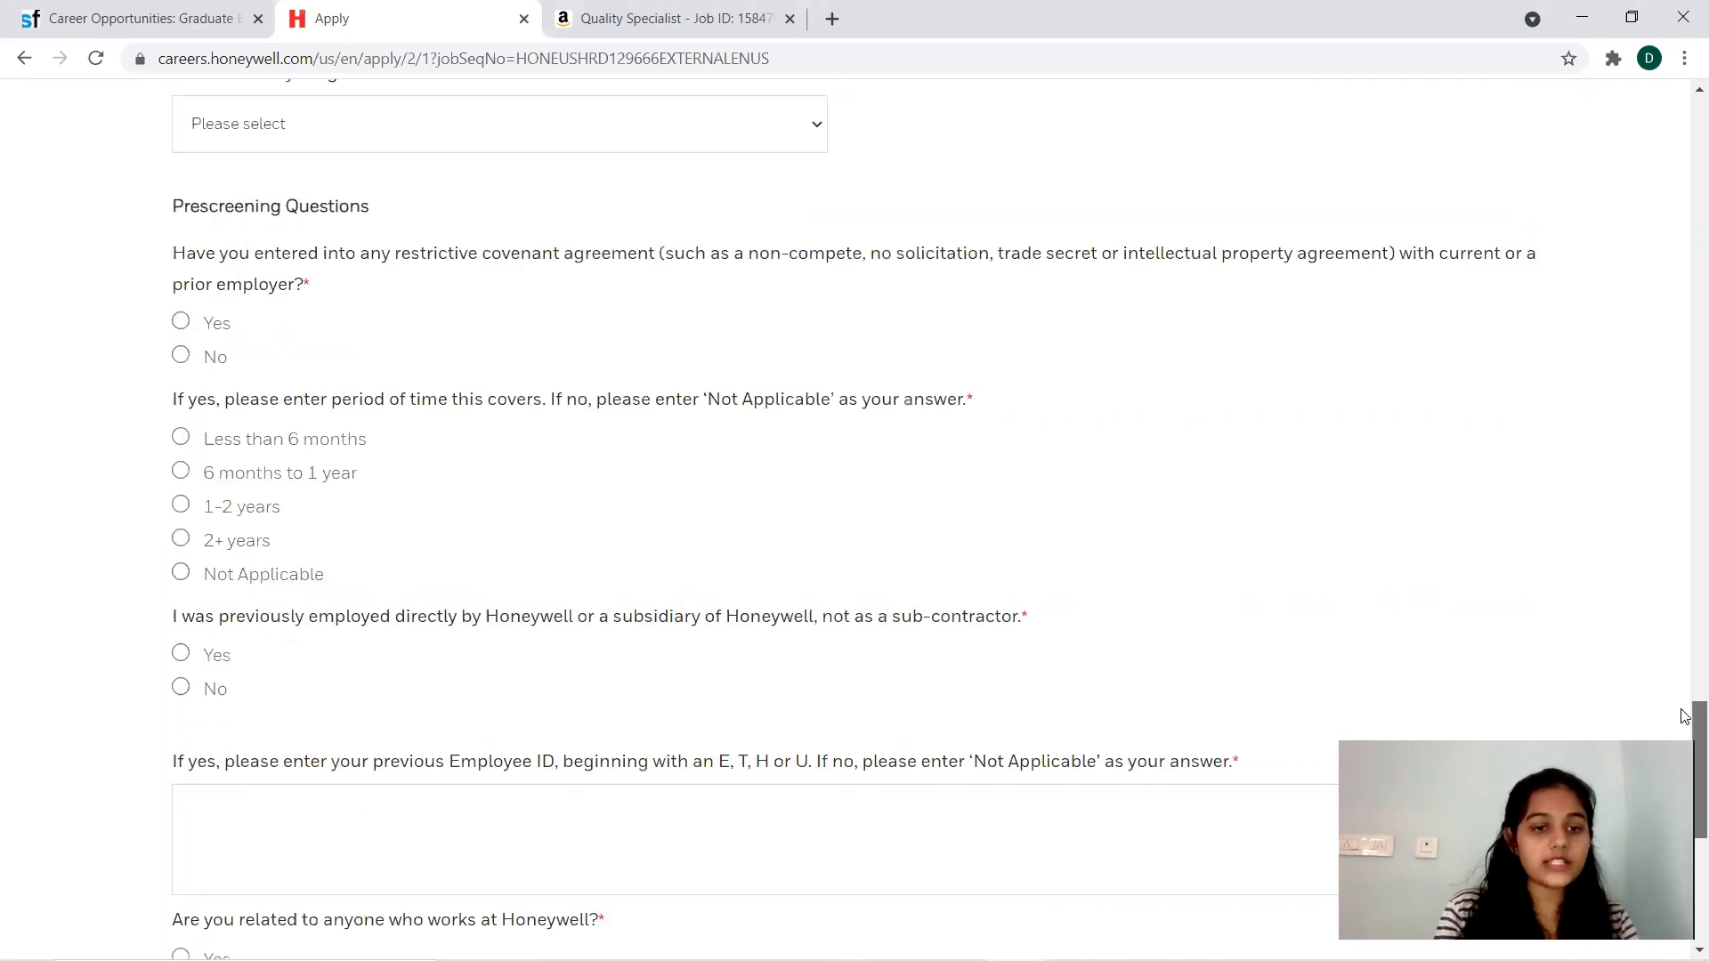
{"action": "scroll", "coordinate": [1683, 718], "scroll_direction": "up", "scroll_amount": 1}
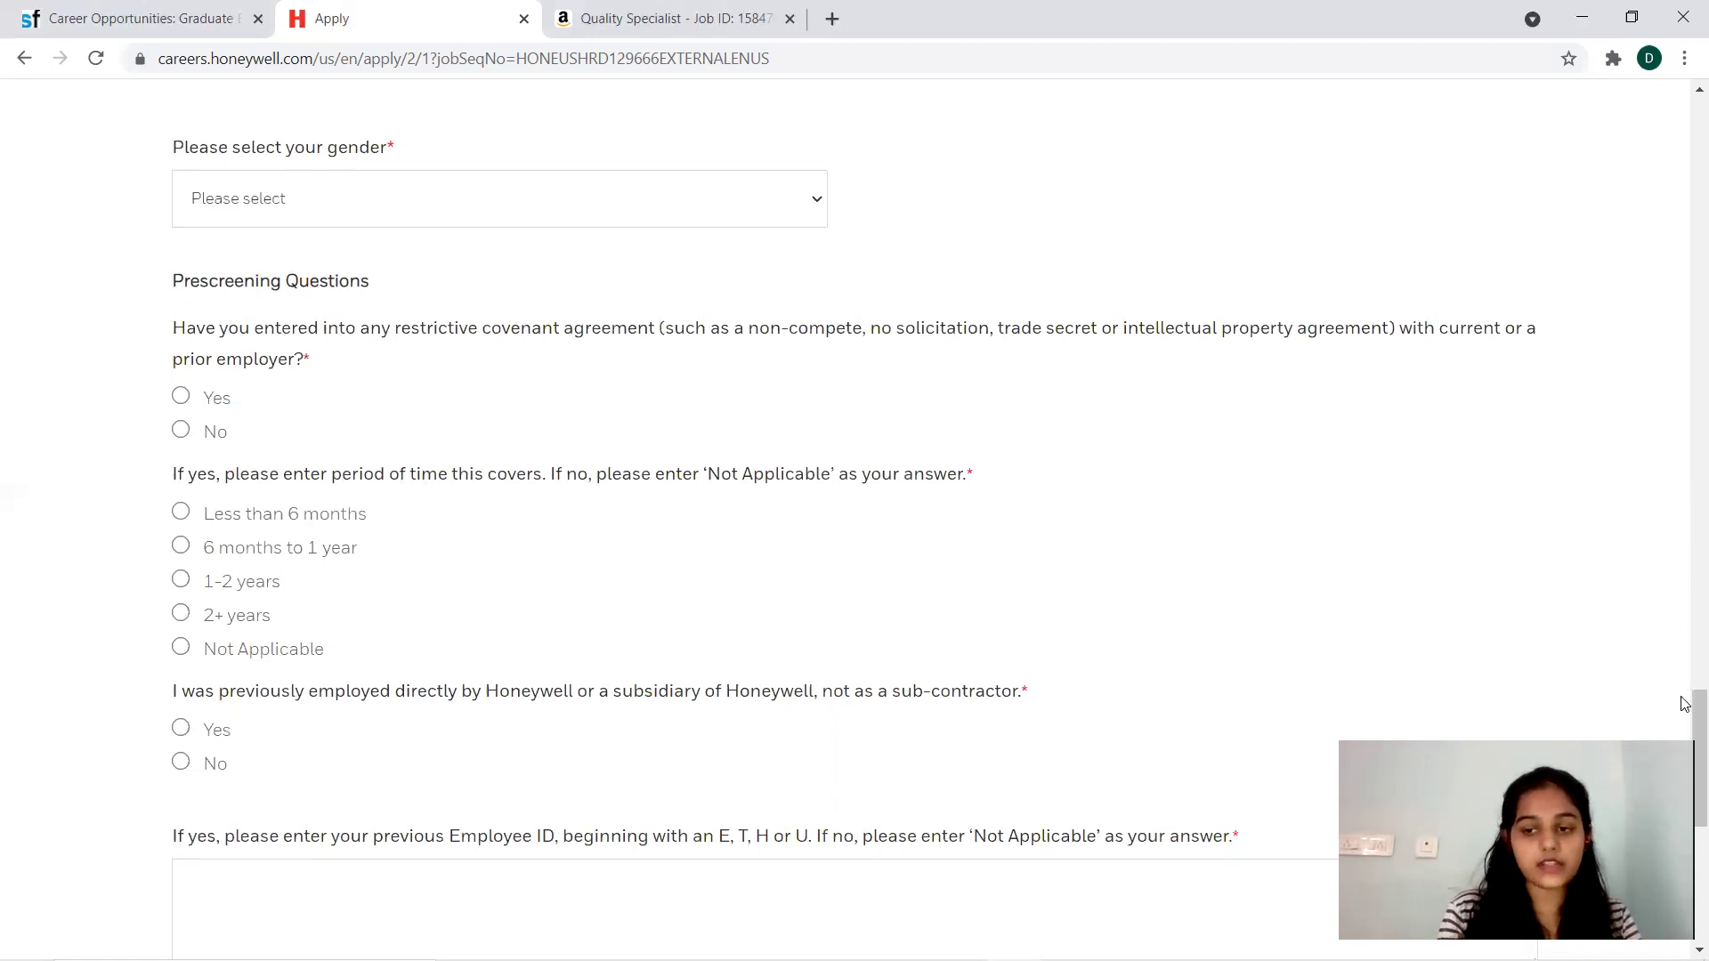
{"action": "left_click_drag", "start_coordinate": [1700, 748], "coordinate": [1700, 883]}
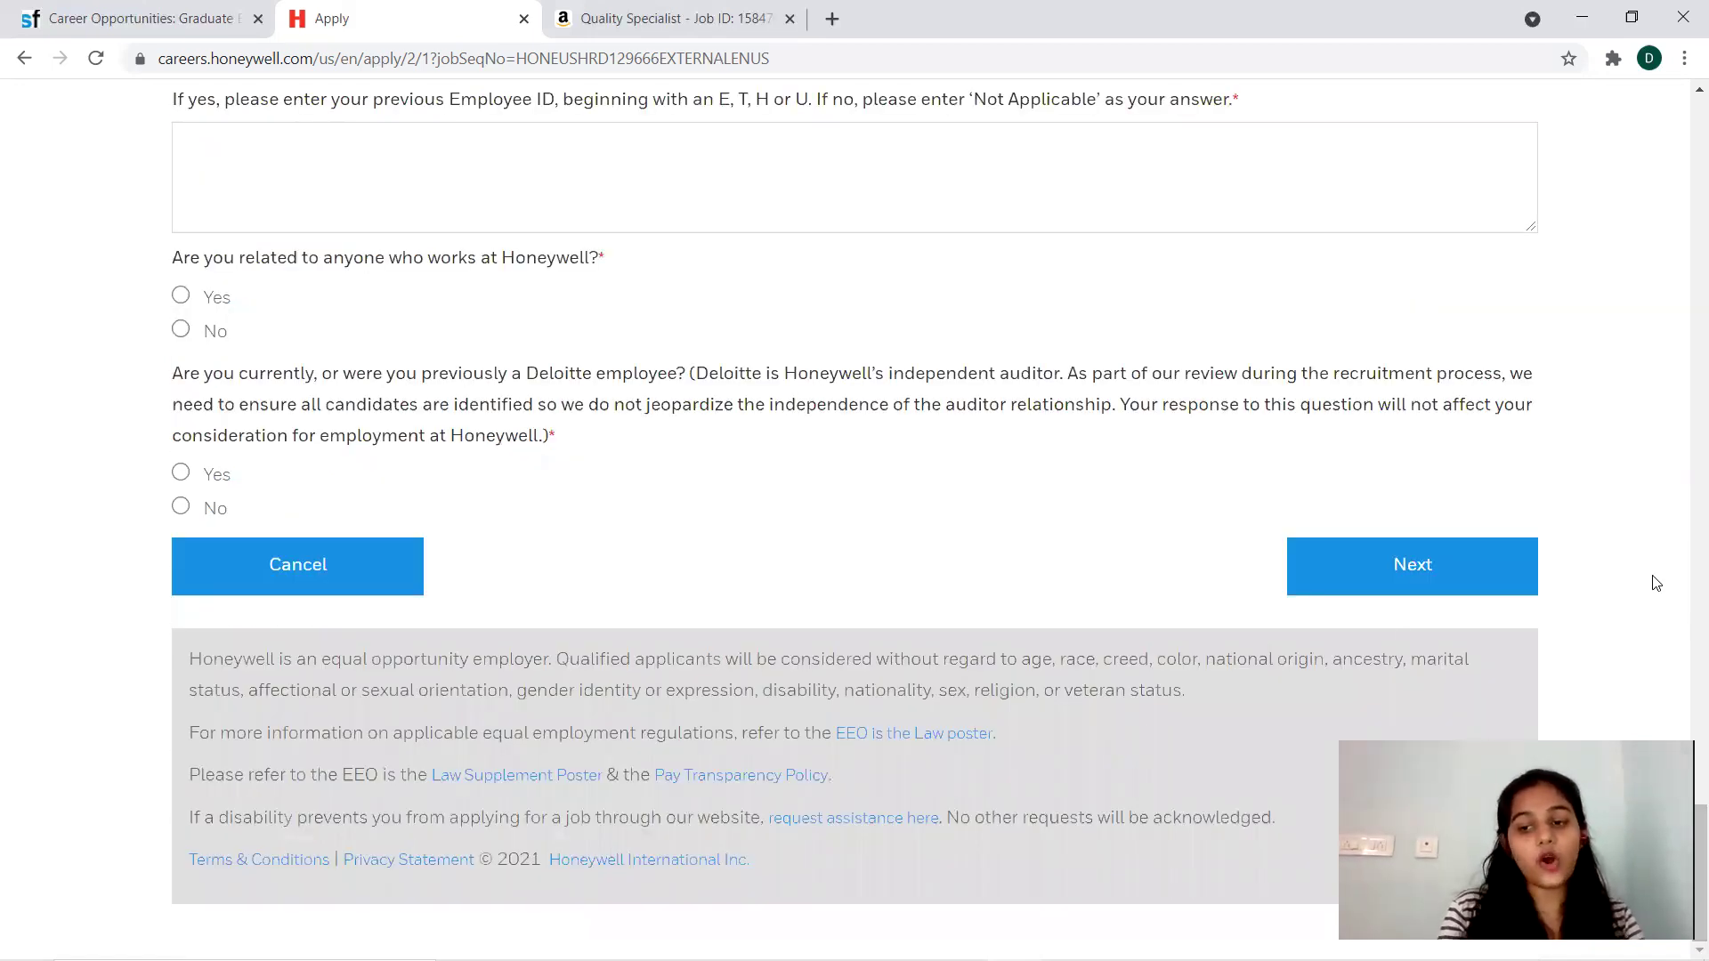
{"action": "scroll", "coordinate": [1684, 465], "scroll_direction": "up", "scroll_amount": 5}
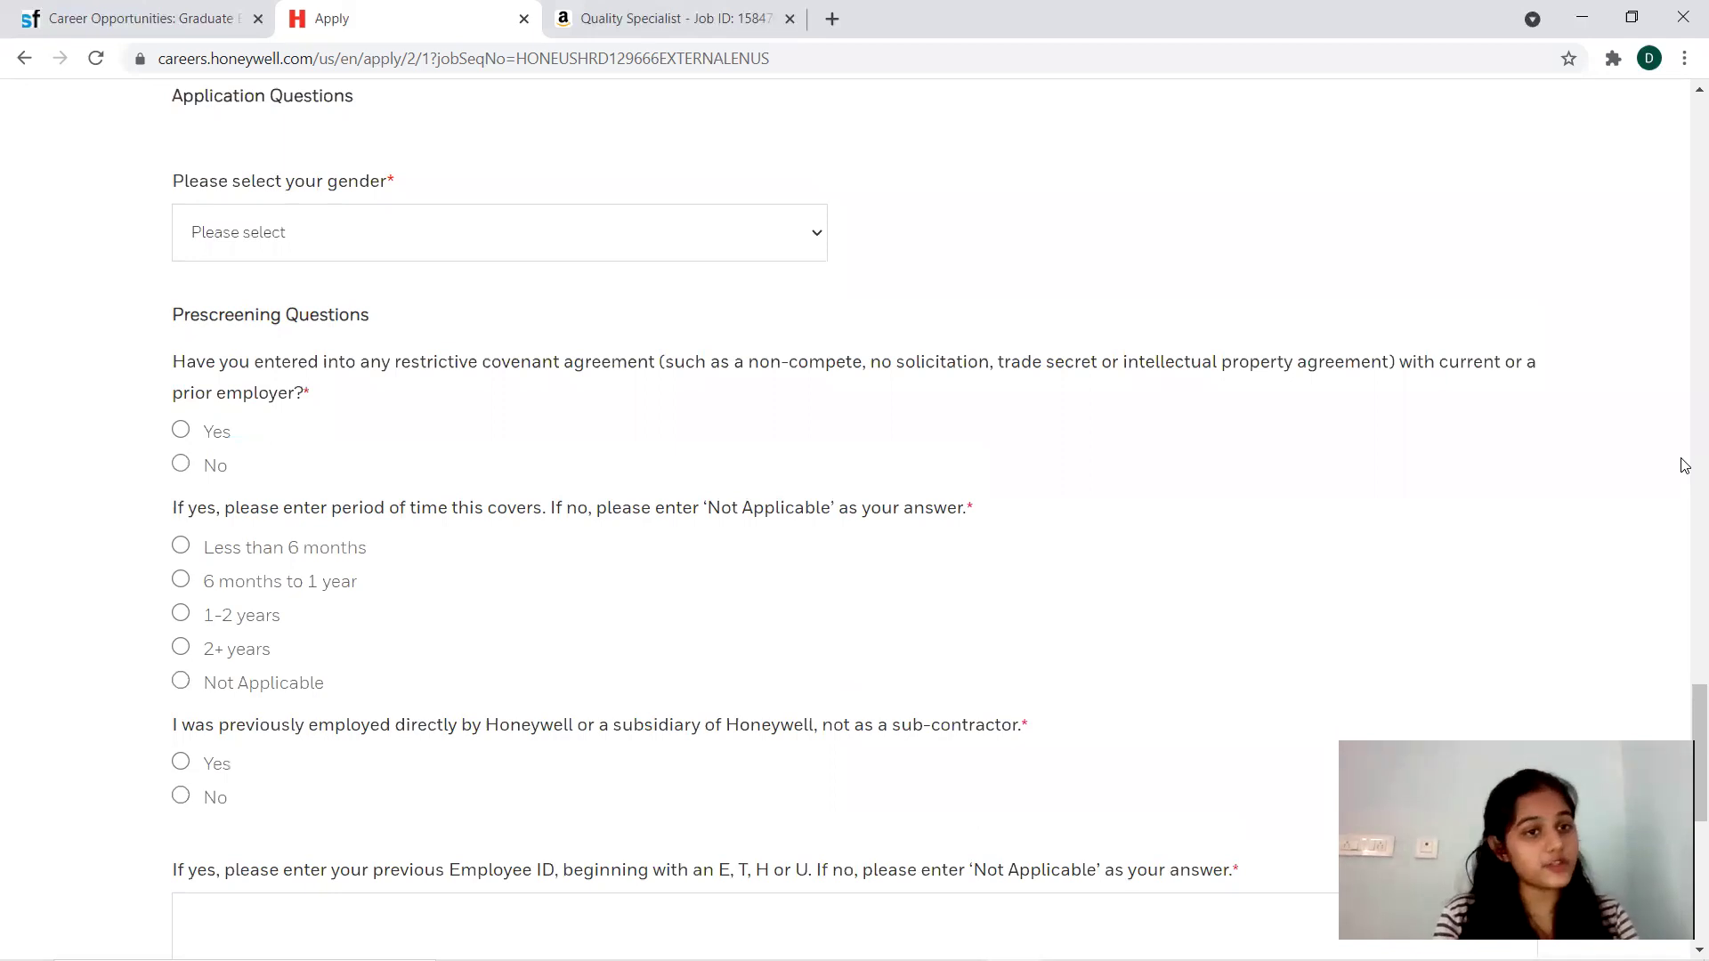
{"action": "scroll", "coordinate": [1685, 561], "scroll_direction": "up", "scroll_amount": 5}
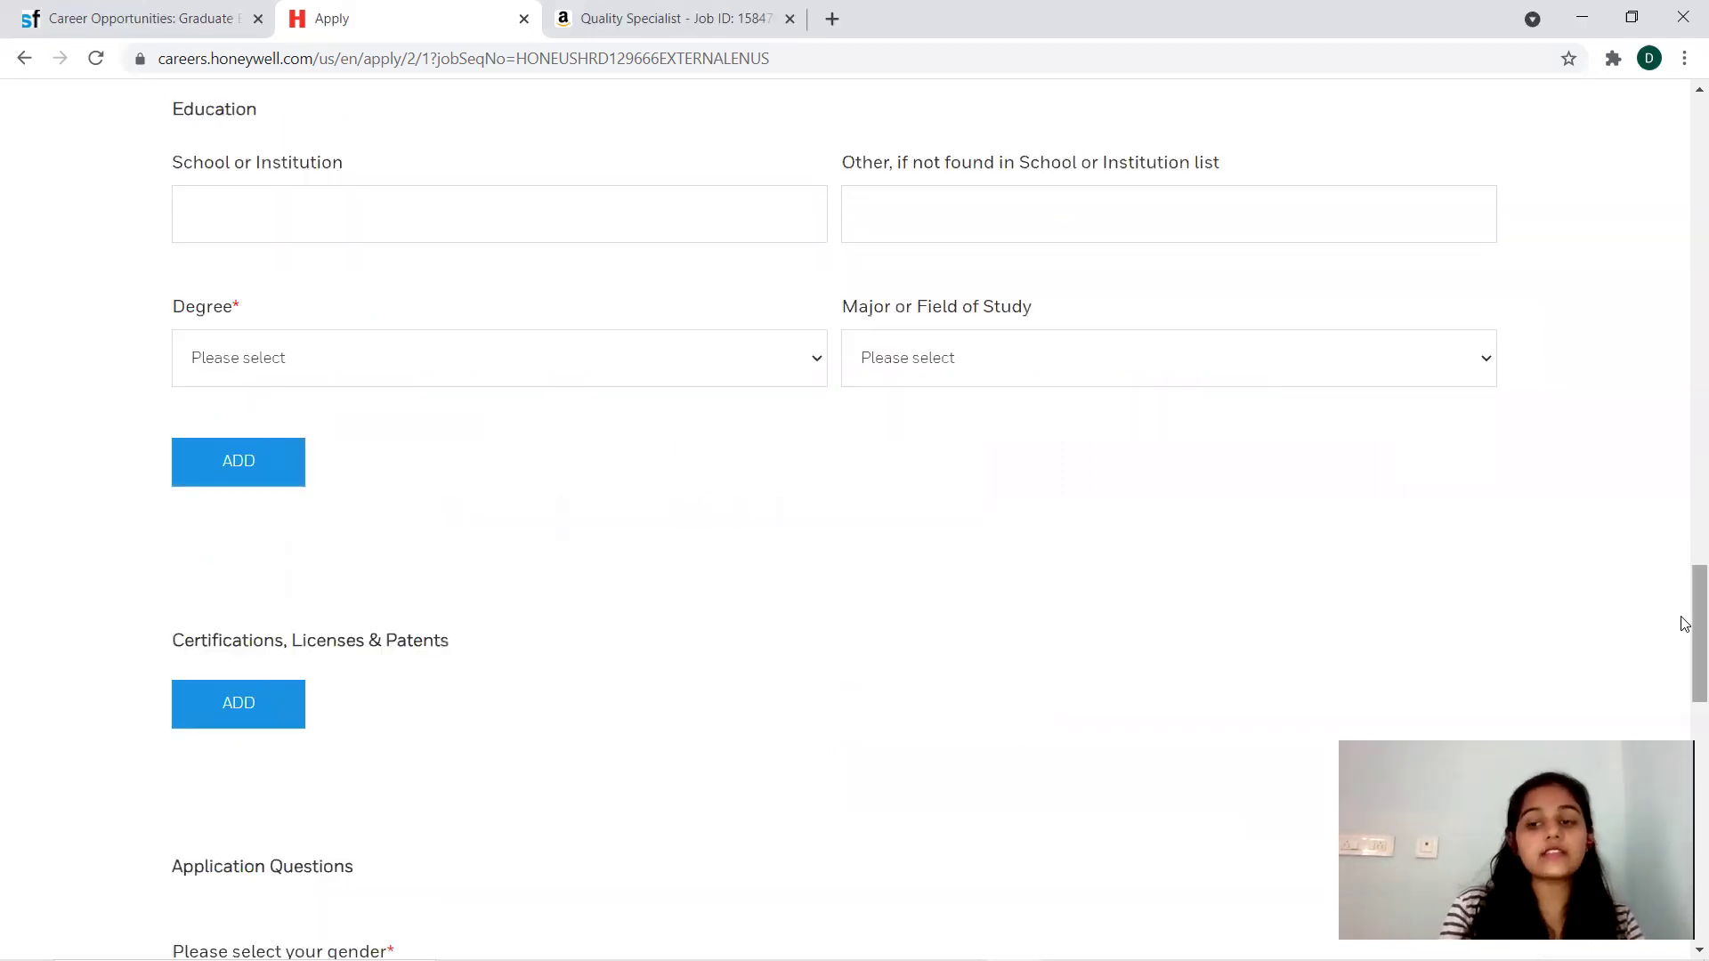
{"action": "left_click_drag", "start_coordinate": [1685, 623], "coordinate": [1673, 146]}
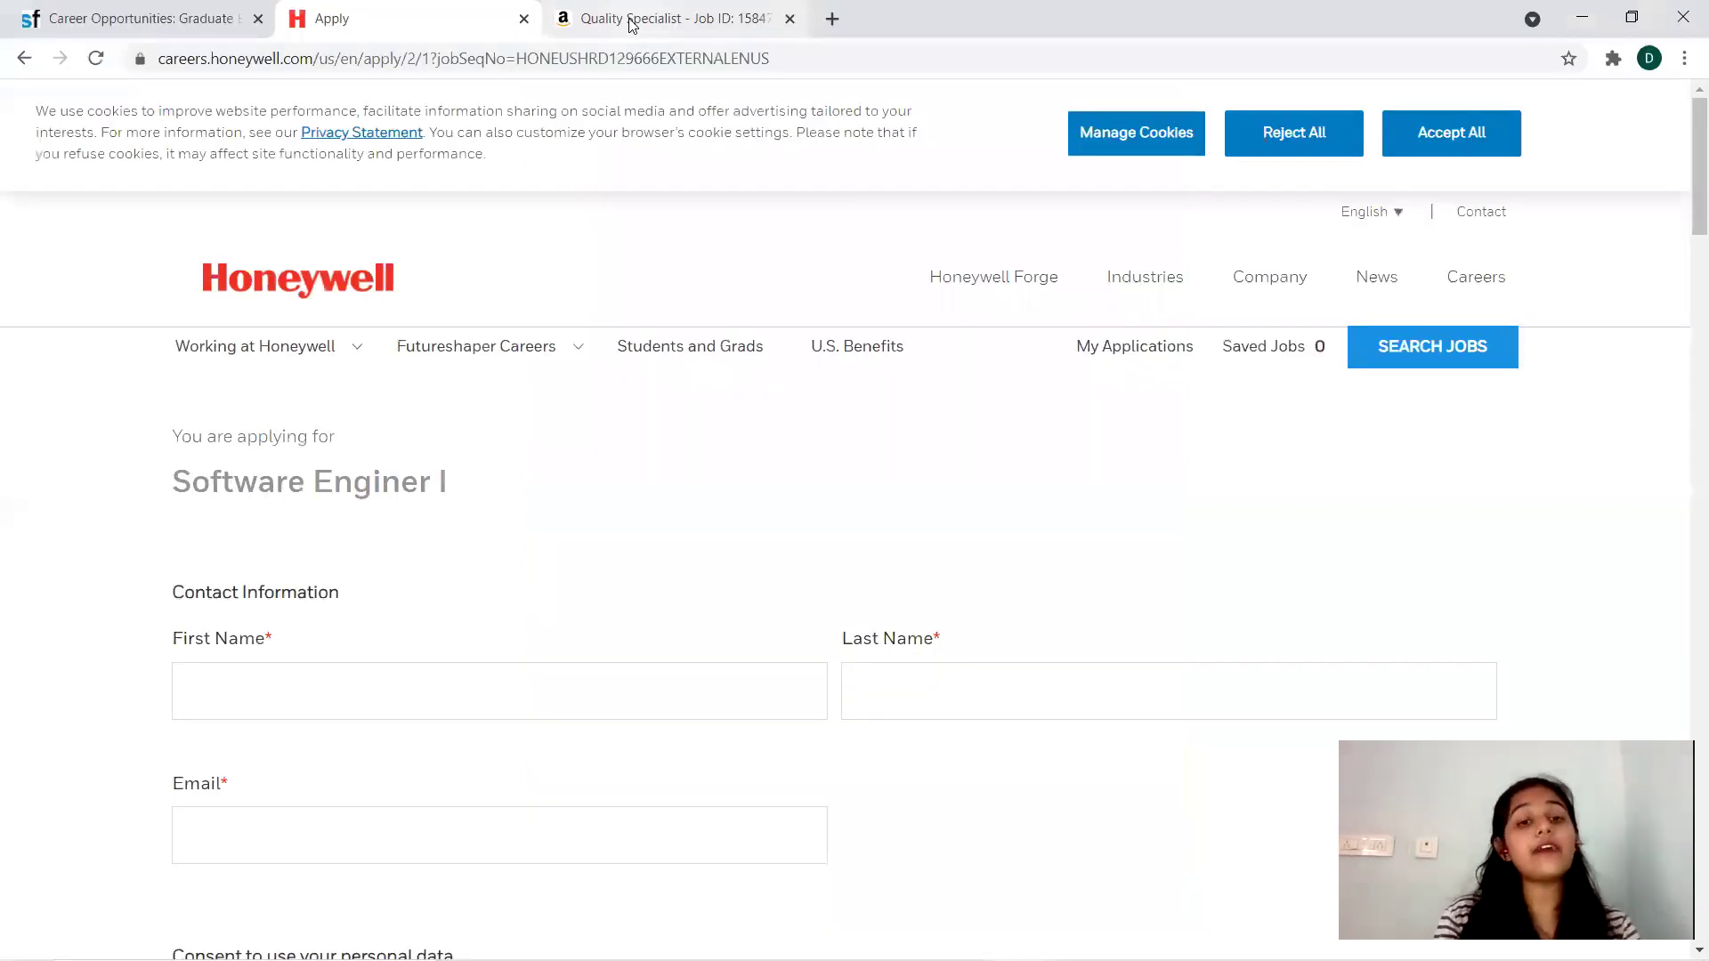
- Leave the flyer and switch to the Amazon Quality Specialist tab in Chrome
{"action": "left_click", "coordinate": [631, 20]}
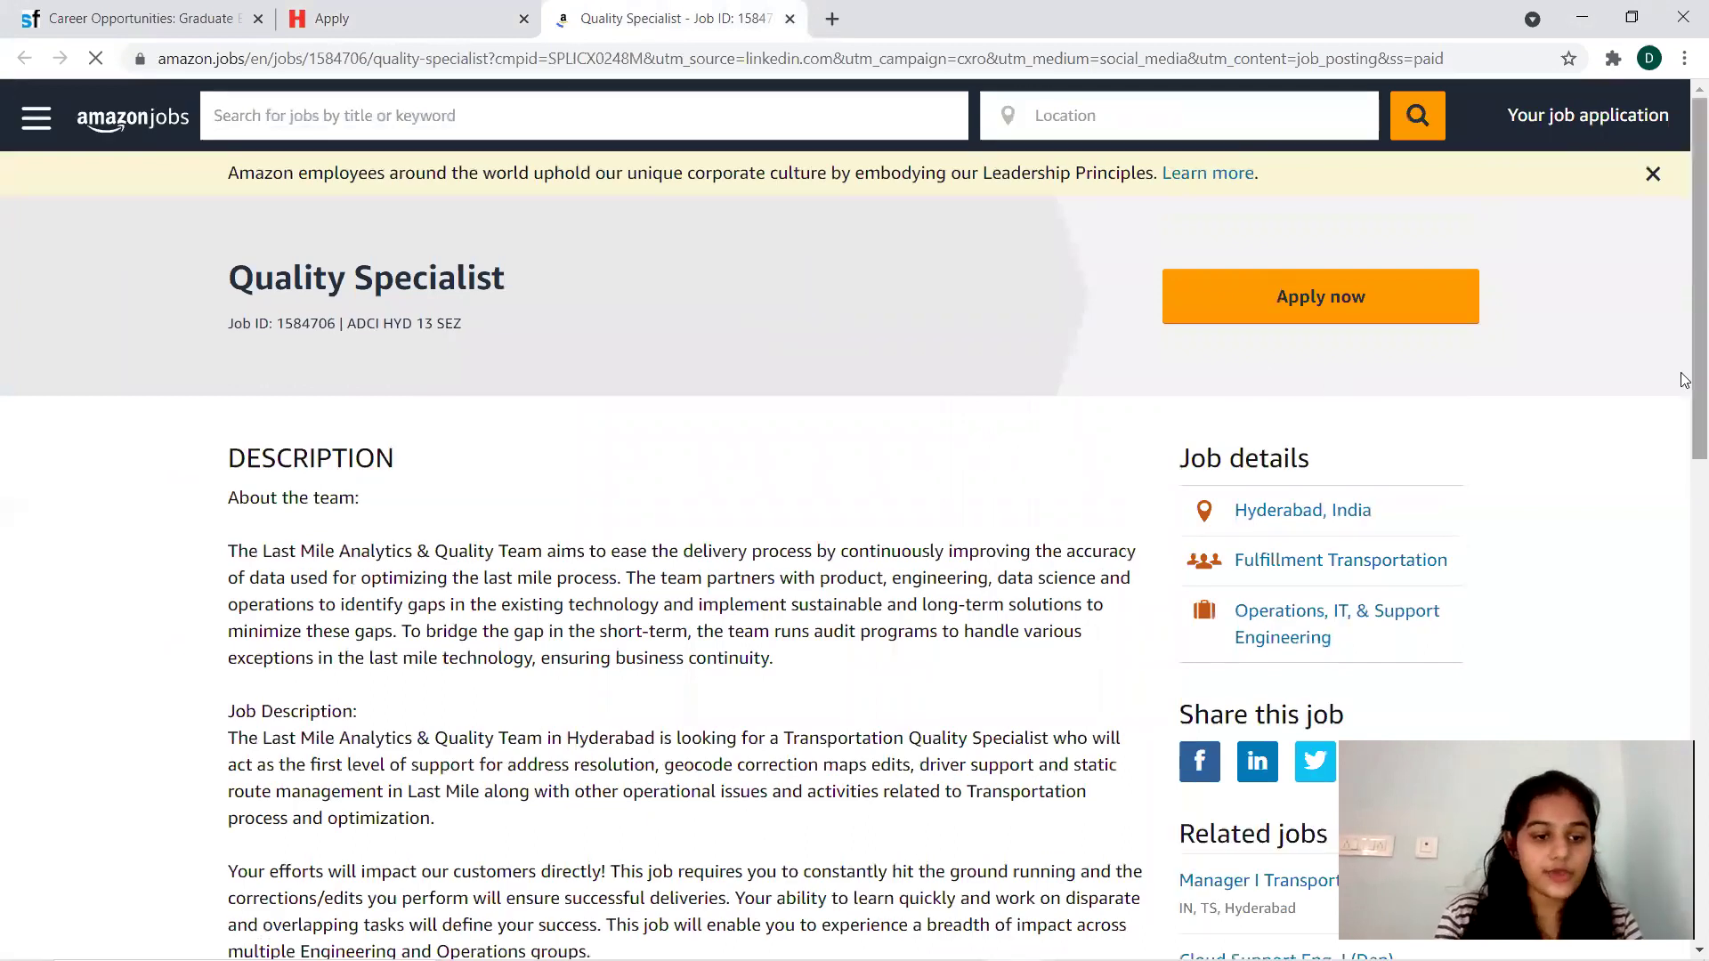
{"action": "scroll", "coordinate": [1683, 522], "scroll_direction": "down", "scroll_amount": 4}
{"action": "scroll", "coordinate": [1684, 695], "scroll_direction": "down", "scroll_amount": 3}
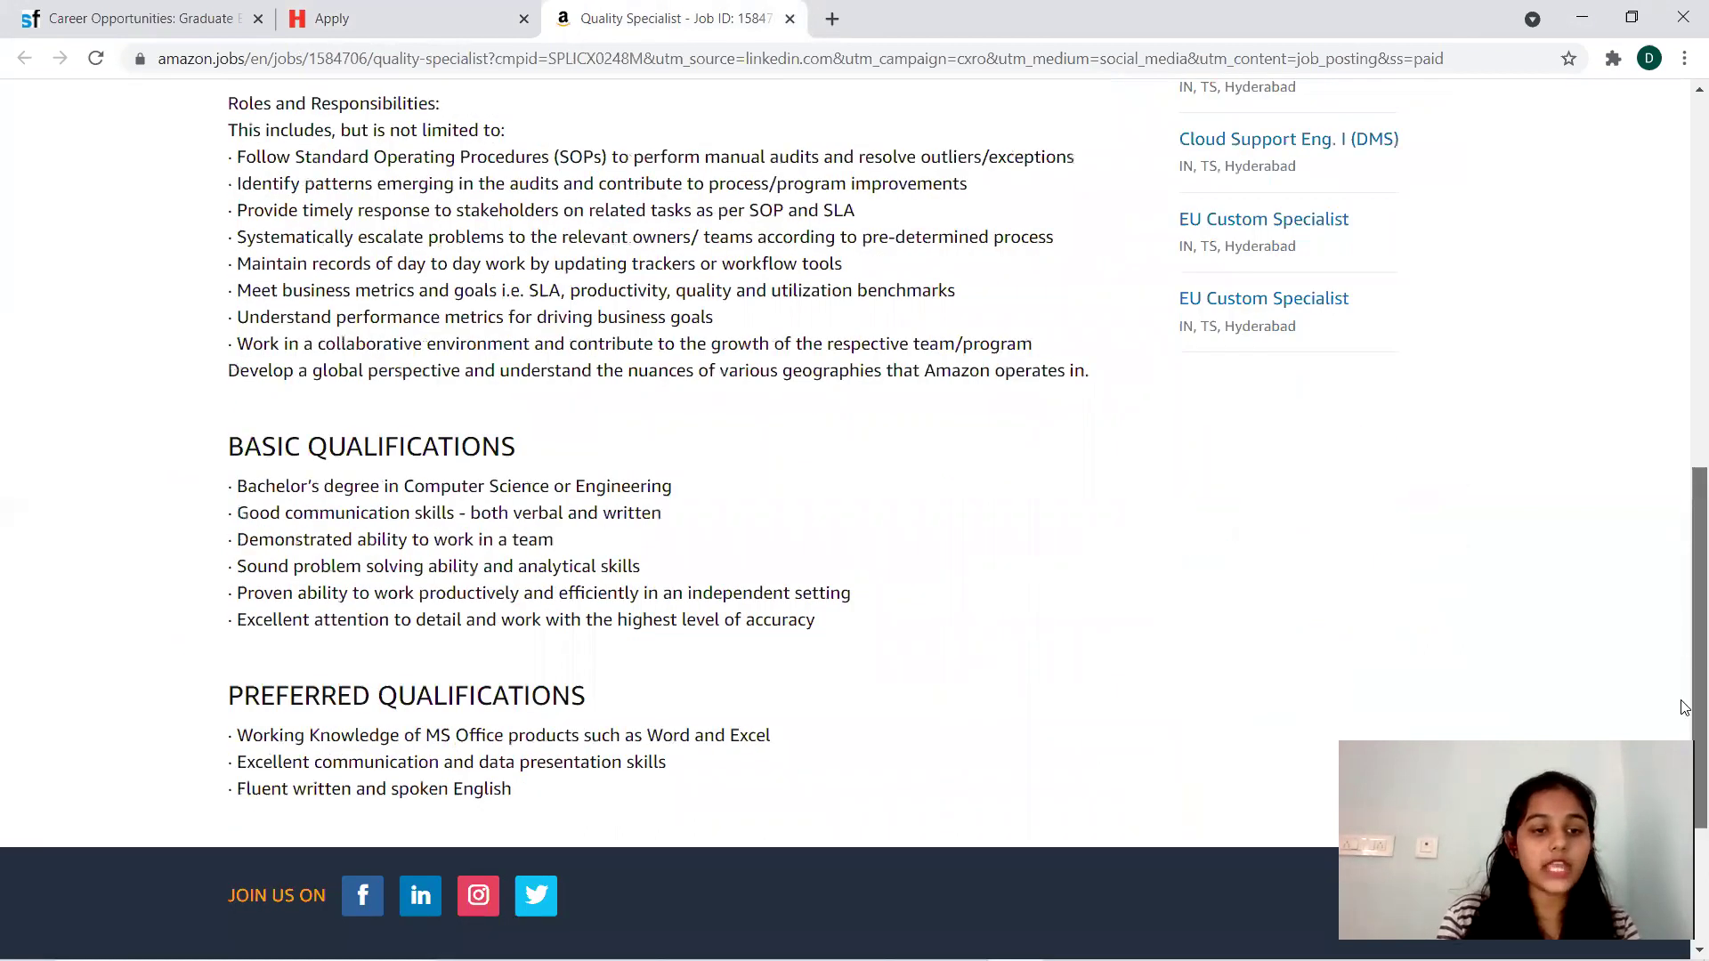
{"action": "scroll", "coordinate": [1682, 708], "scroll_direction": "down", "scroll_amount": 1}
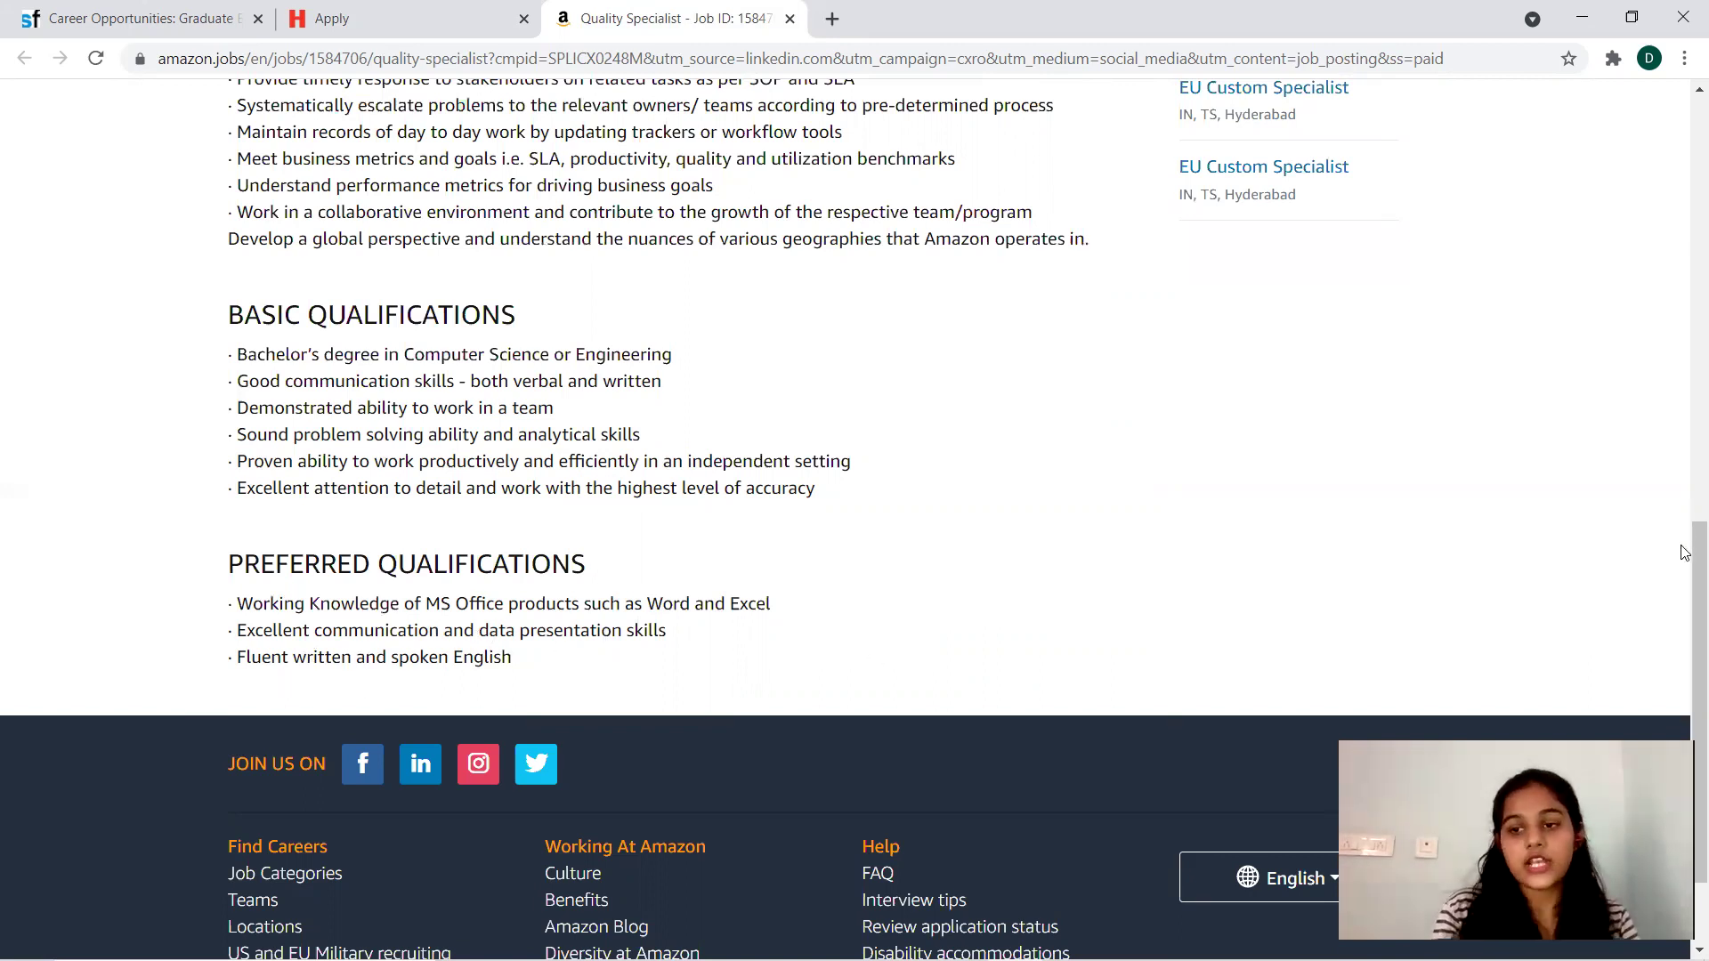
{"action": "scroll", "coordinate": [1684, 534], "scroll_direction": "up", "scroll_amount": 1}
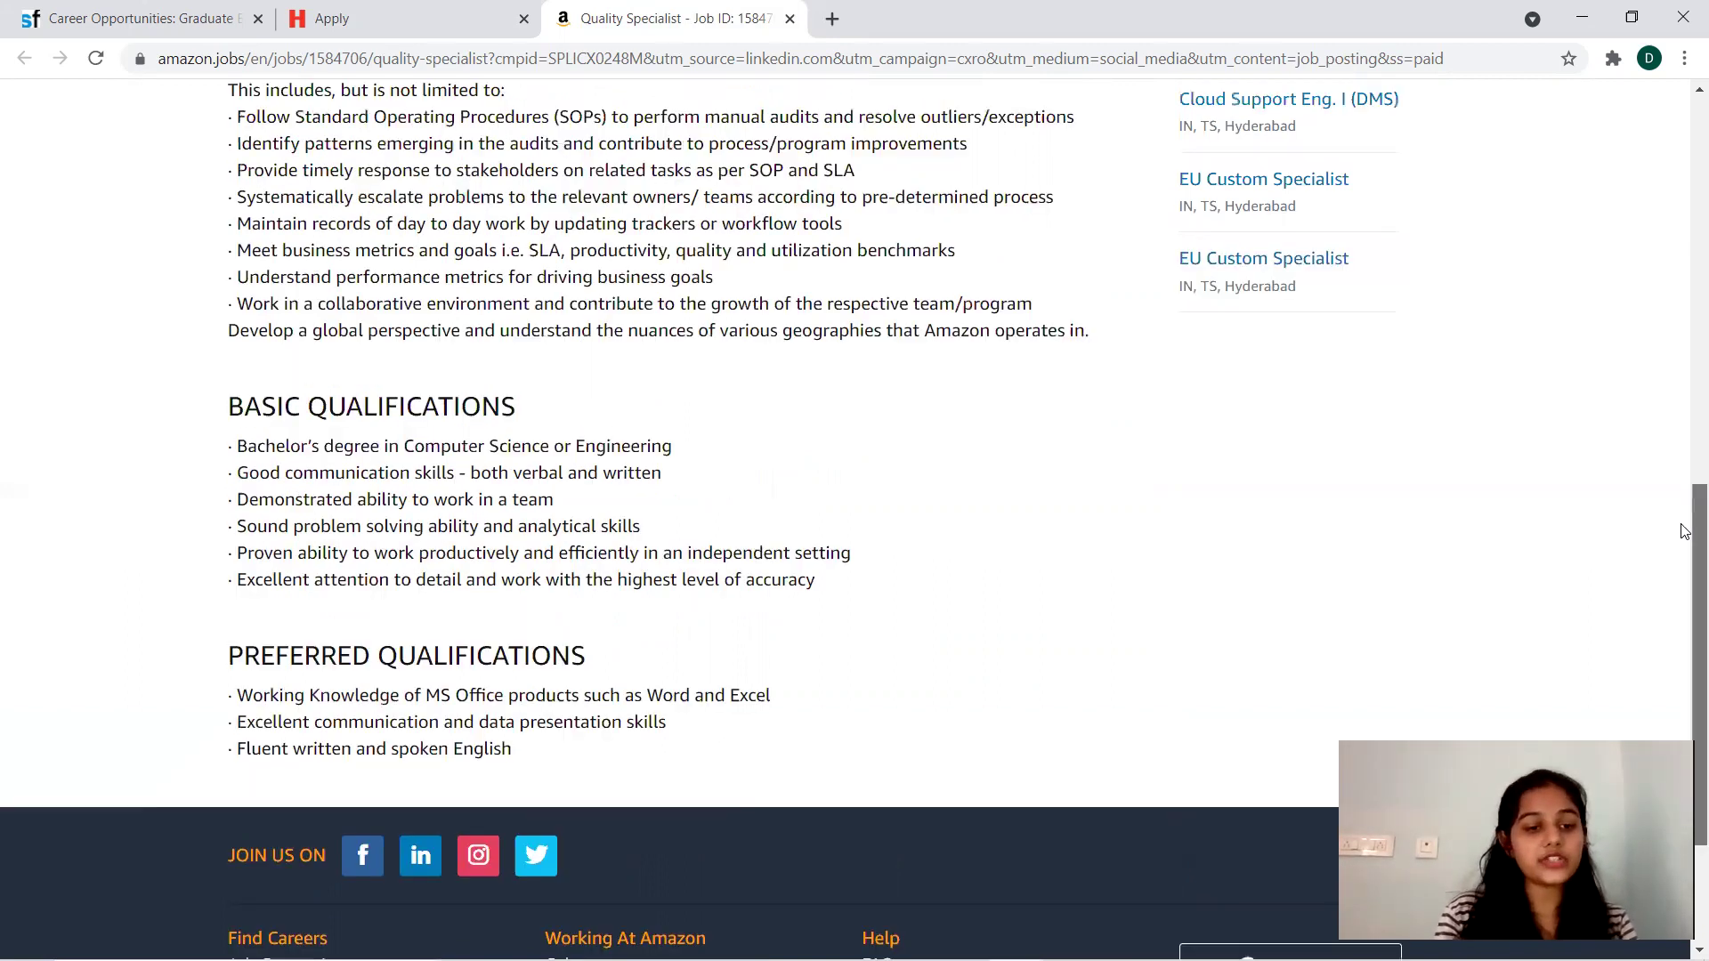
{"action": "scroll", "coordinate": [1684, 455], "scroll_direction": "up", "scroll_amount": 2}
- Jump back to the listing's title and job ID after reading the qualifications
{"action": "left_click", "coordinate": [1686, 134]}
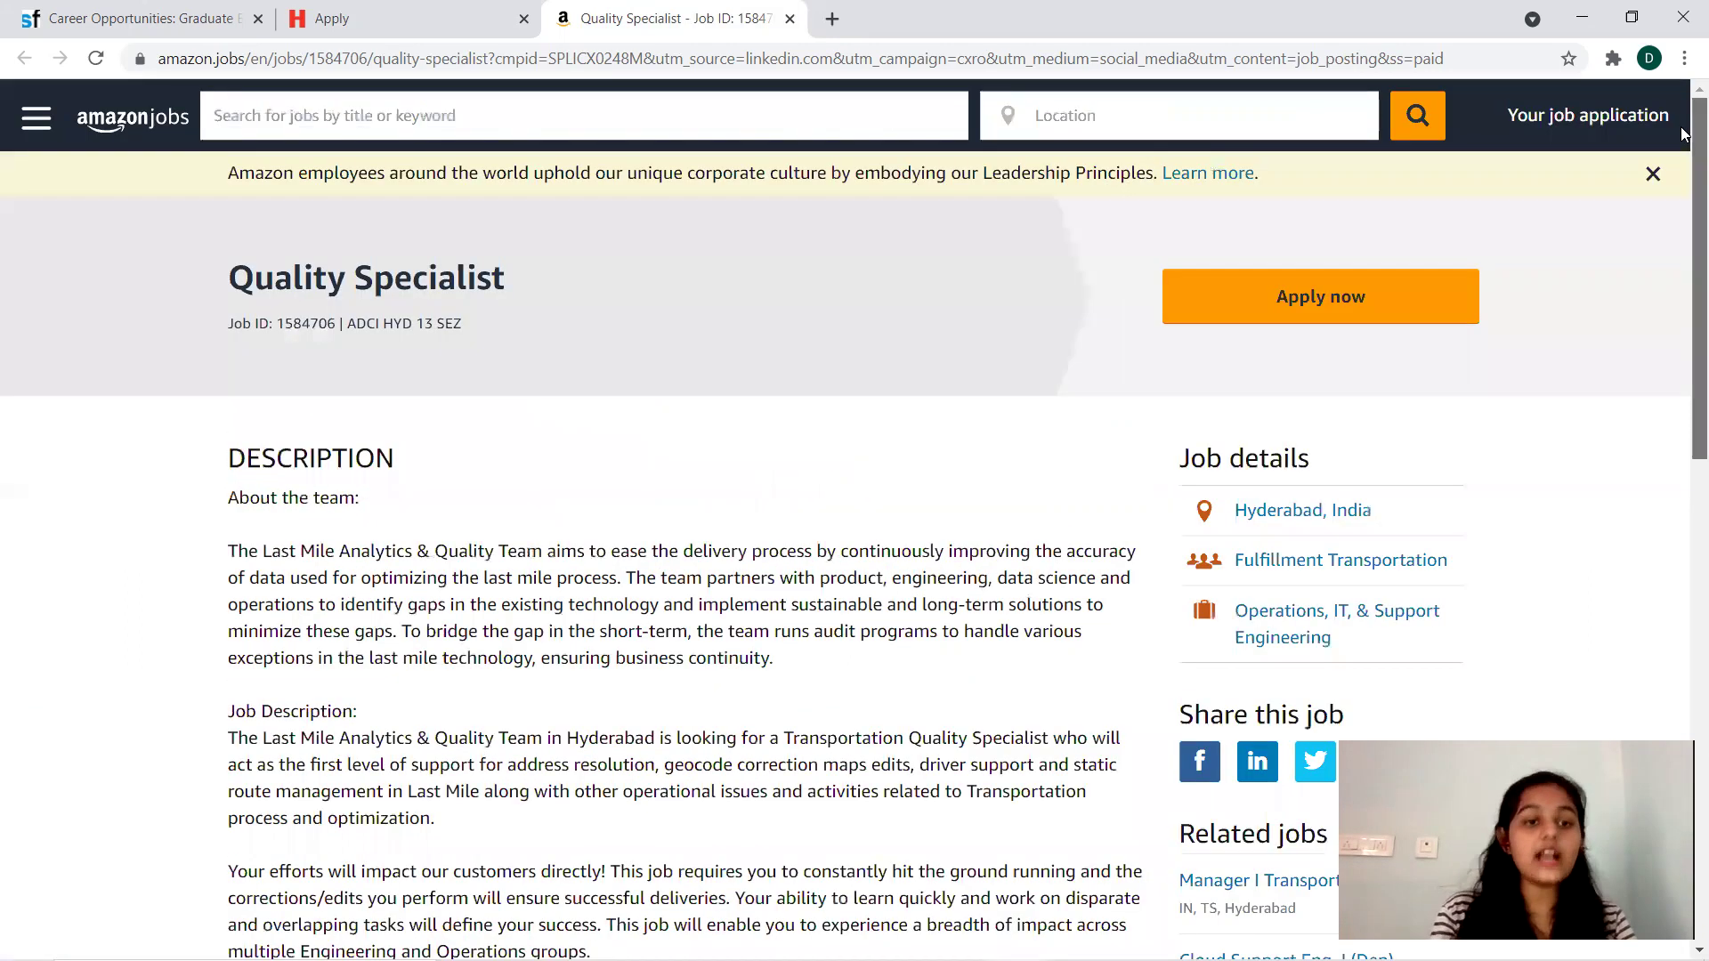
- Start the Quality Specialist application and view its Resume step with the uploaded resume
{"action": "left_click", "coordinate": [1245, 309]}
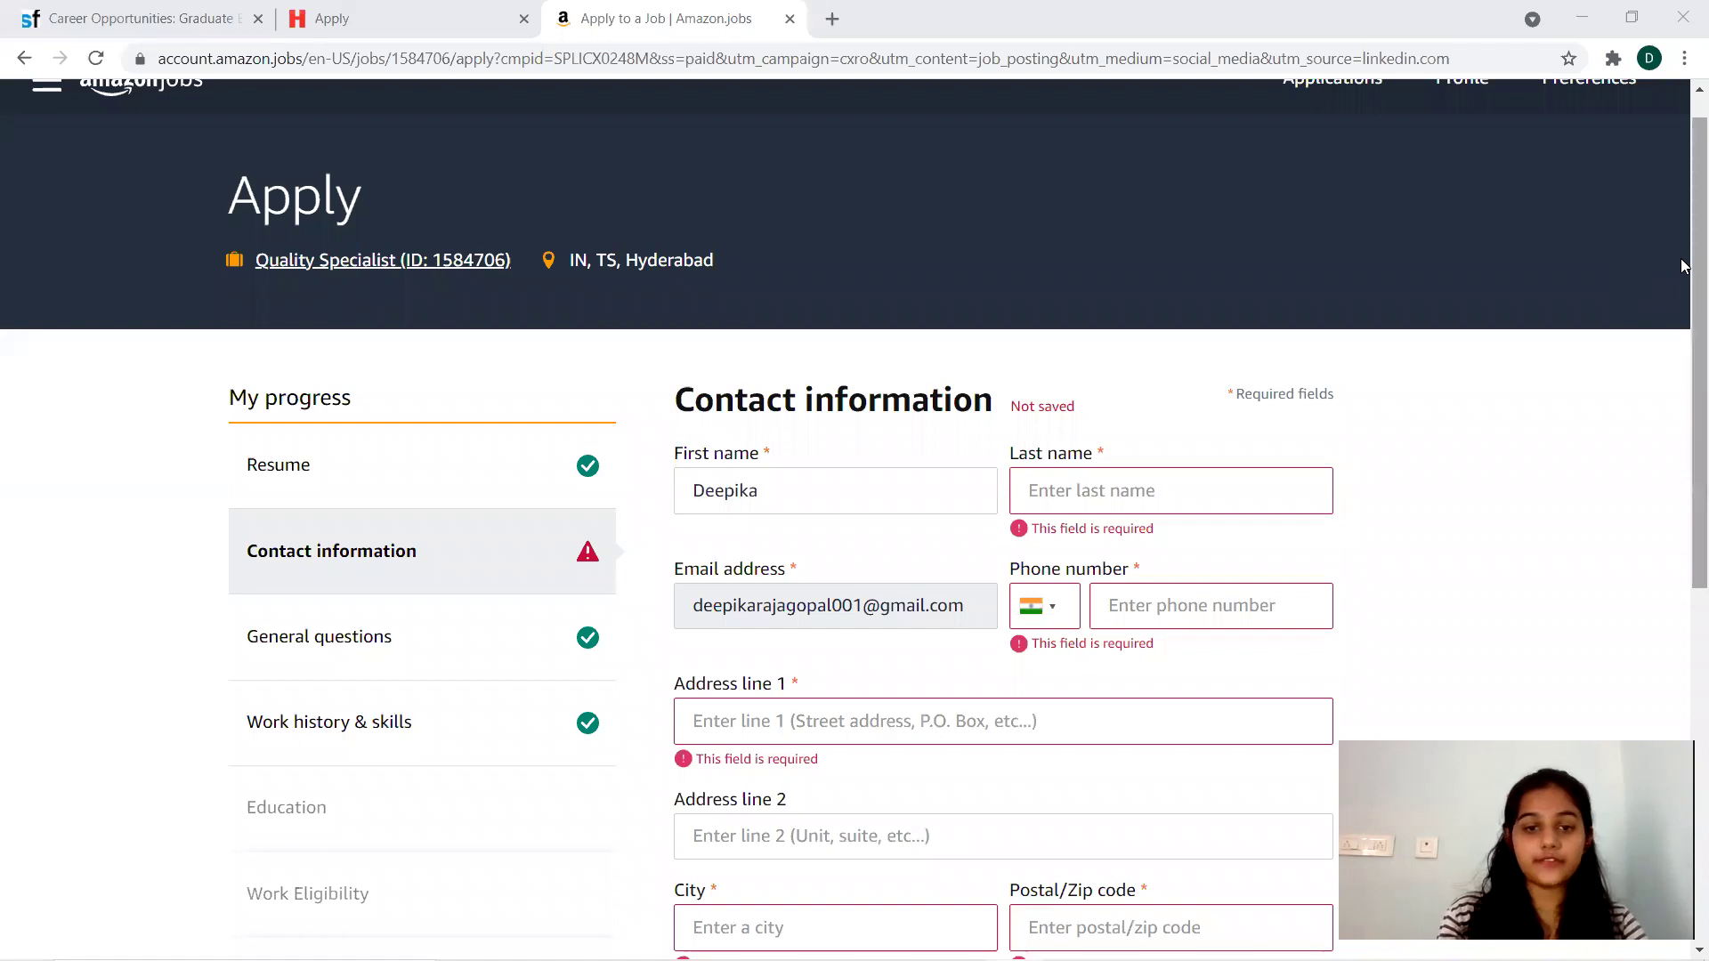
{"action": "scroll", "coordinate": [1682, 368], "scroll_direction": "down", "scroll_amount": 1}
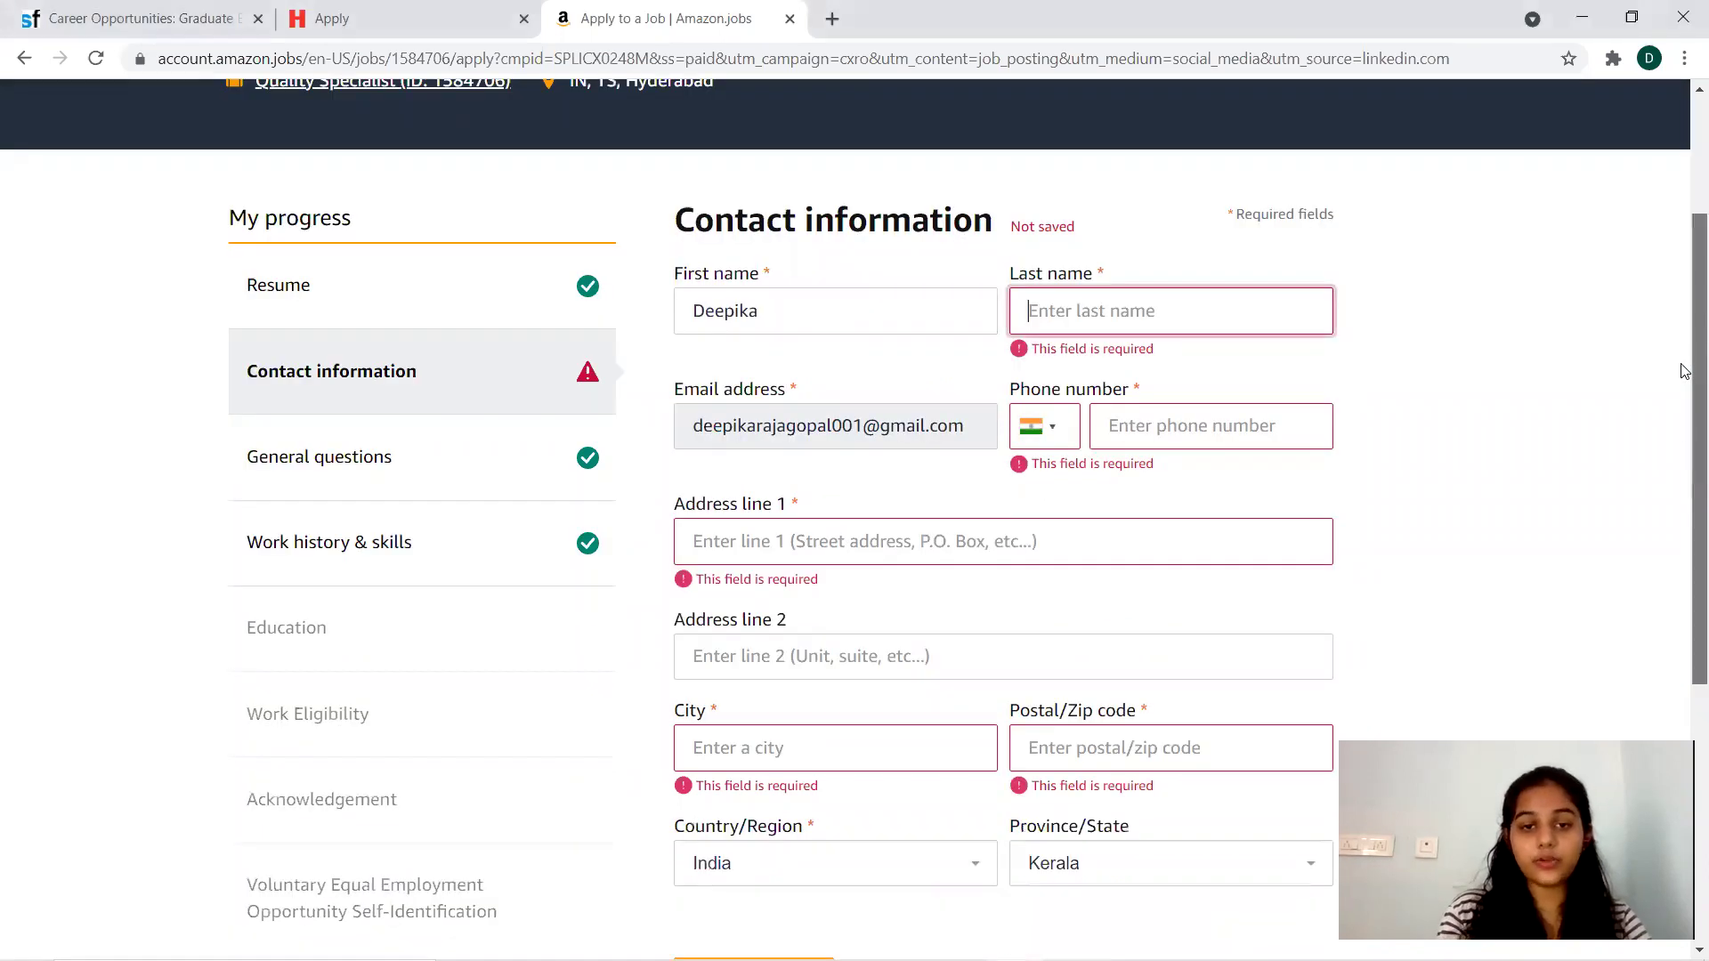
{"action": "scroll", "coordinate": [1683, 504], "scroll_direction": "down", "scroll_amount": 2}
{"action": "scroll", "coordinate": [1684, 505], "scroll_direction": "down", "scroll_amount": 1}
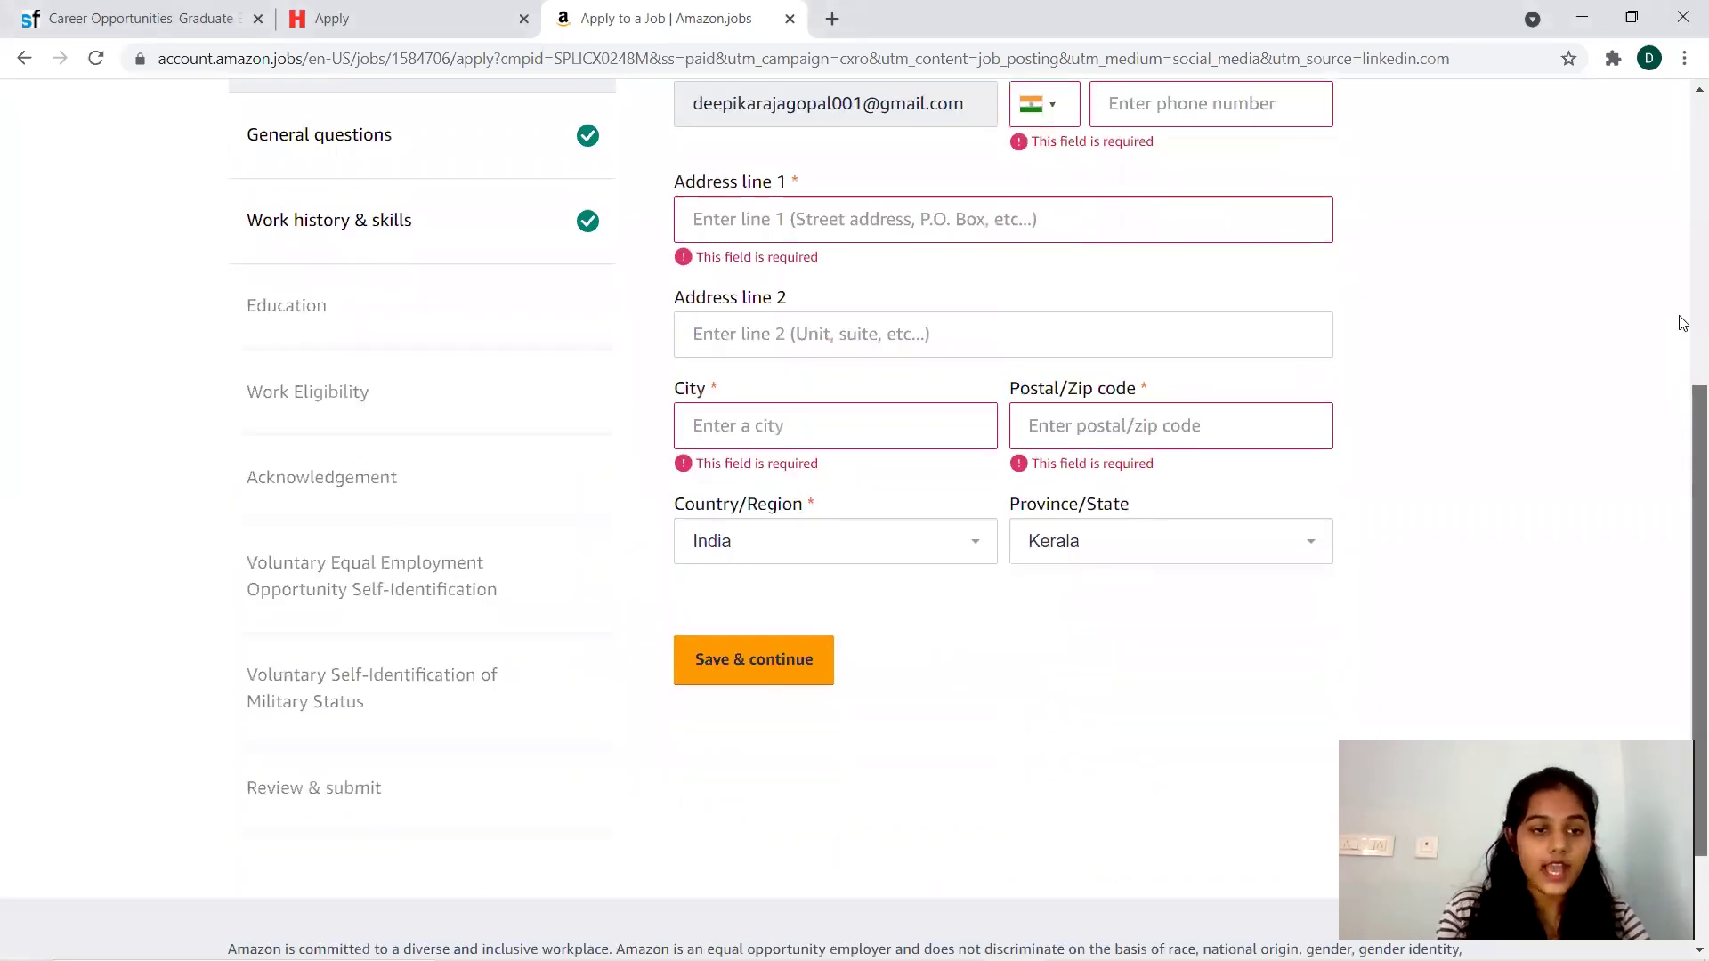
{"action": "scroll", "coordinate": [632, 425], "scroll_direction": "up", "scroll_amount": 3}
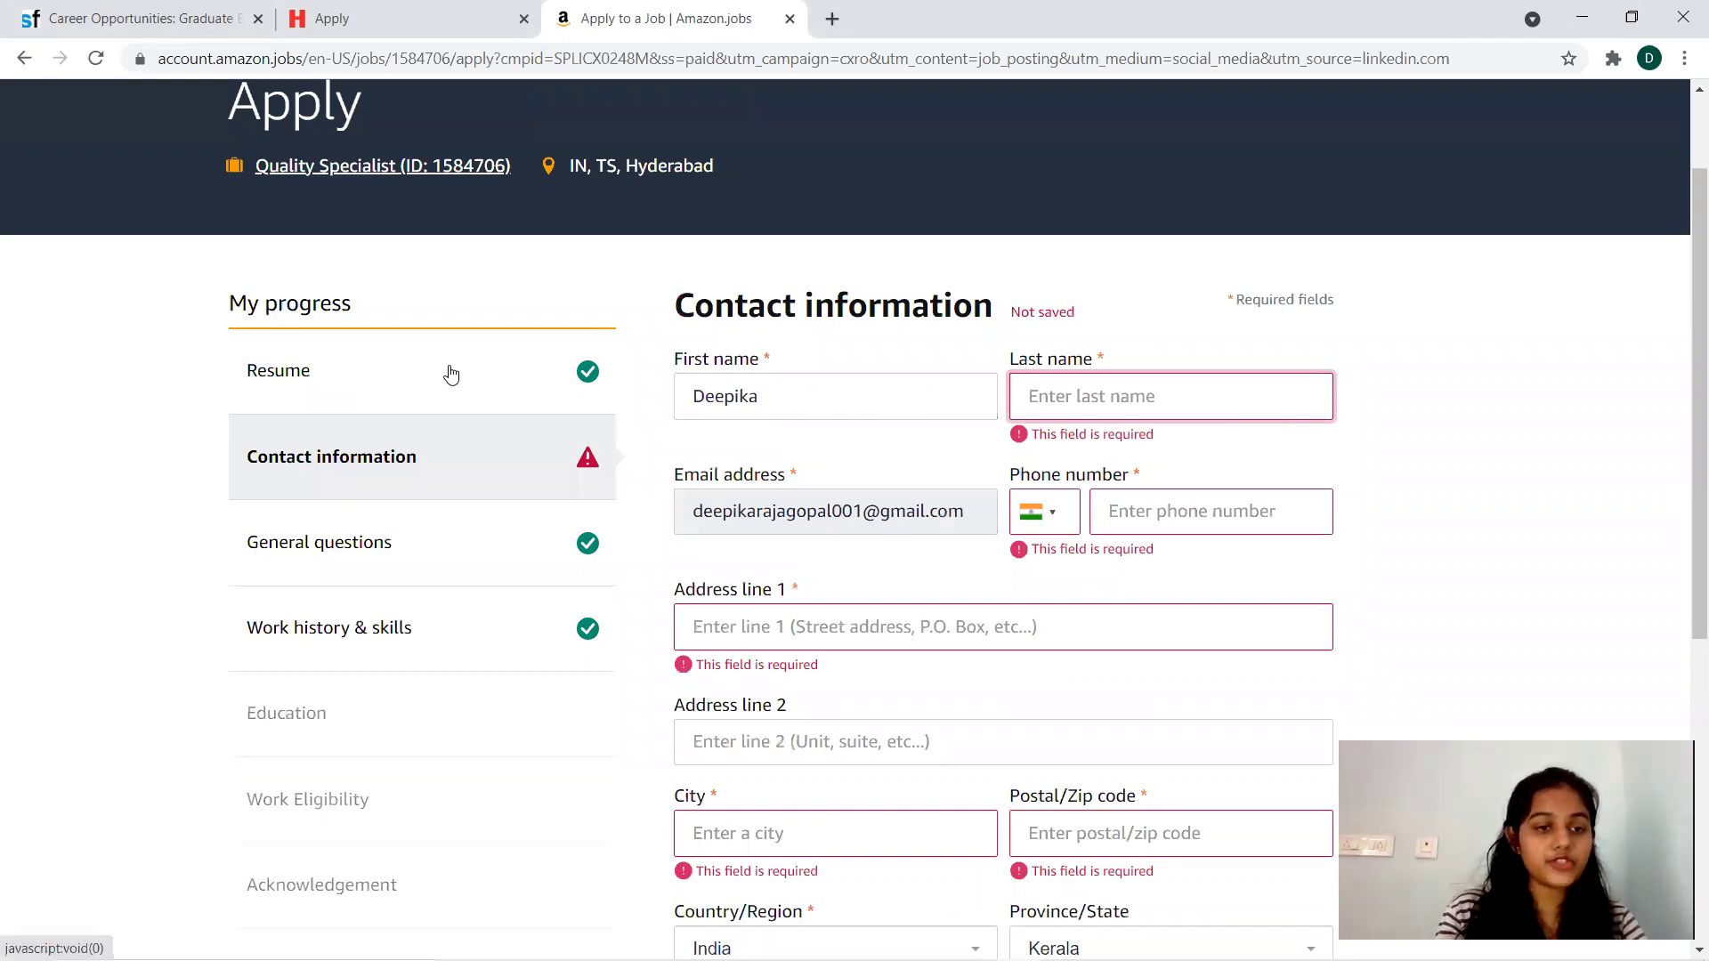
{"action": "left_click", "coordinate": [451, 374]}
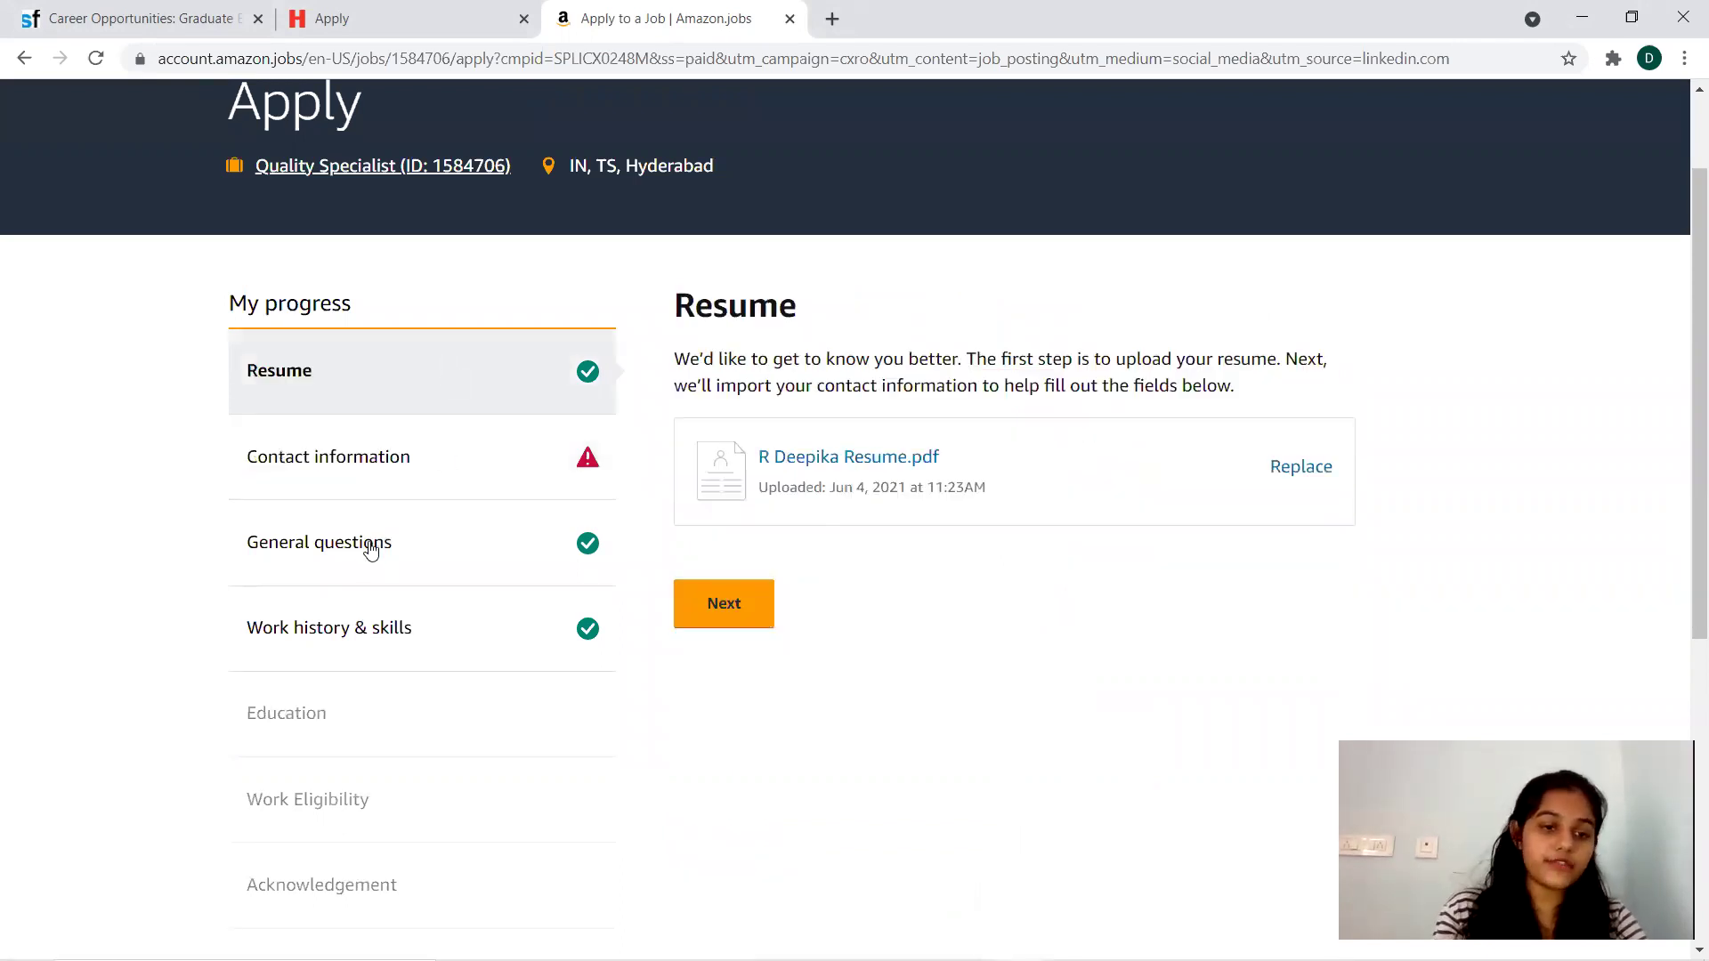
- Review General questions, Work history & skills and Resume, ending on General questions
{"action": "left_click", "coordinate": [370, 553]}
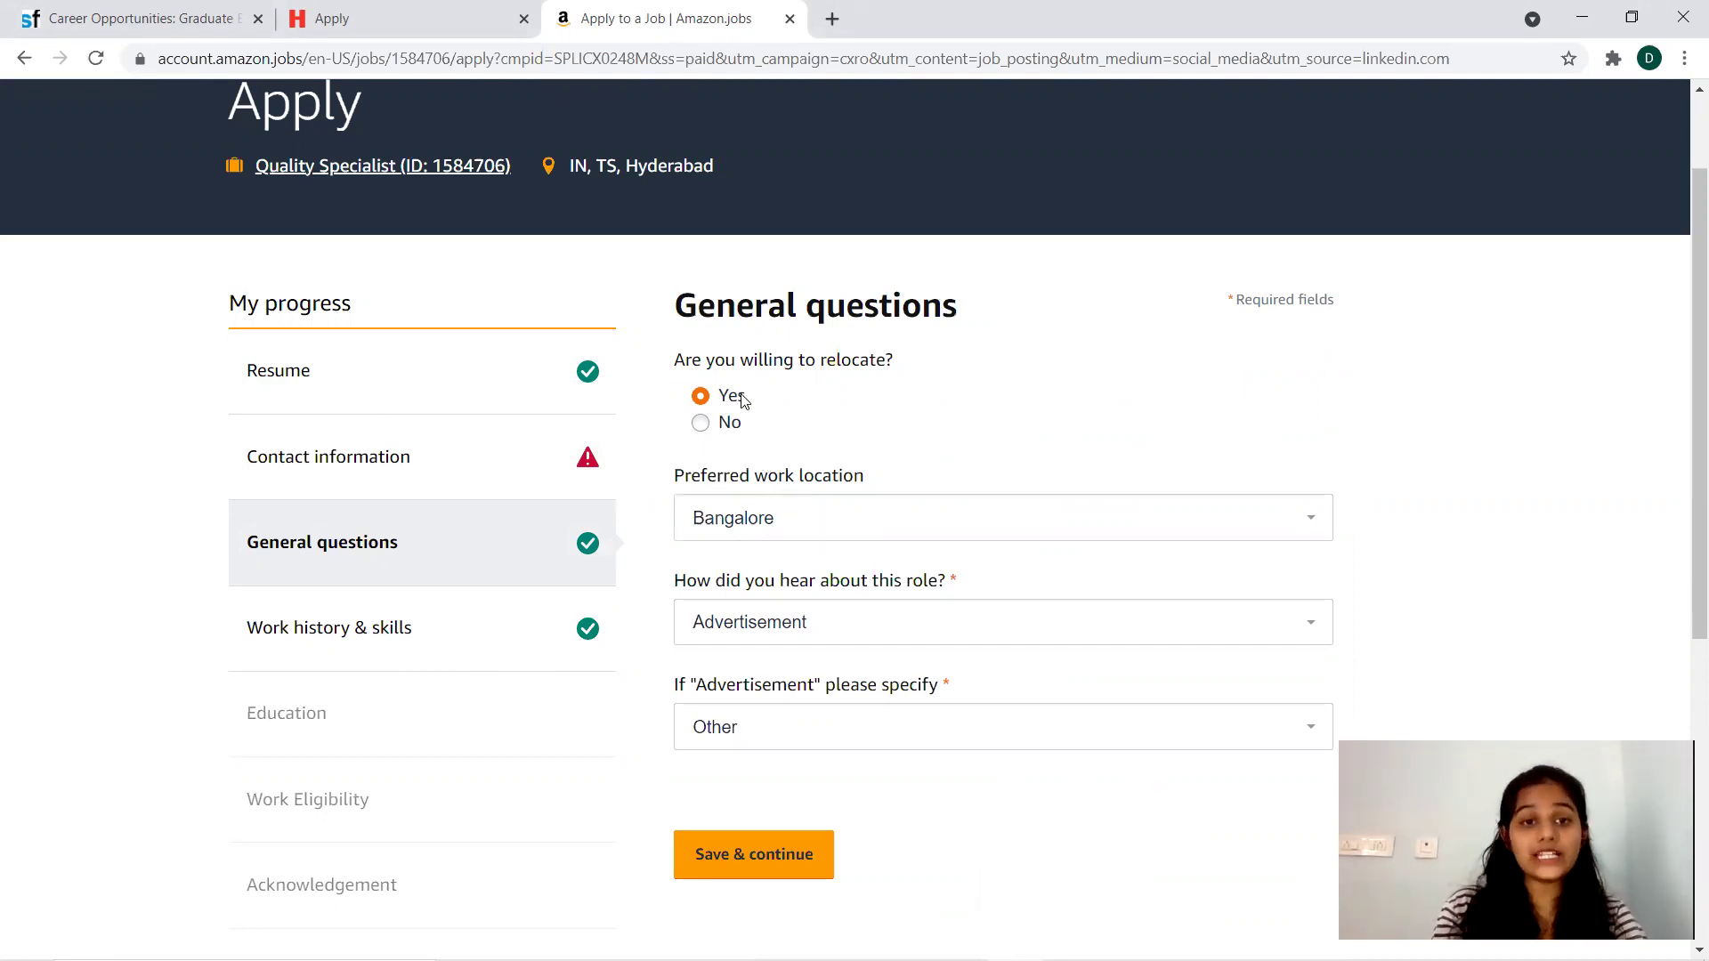
{"action": "left_click", "coordinate": [364, 649]}
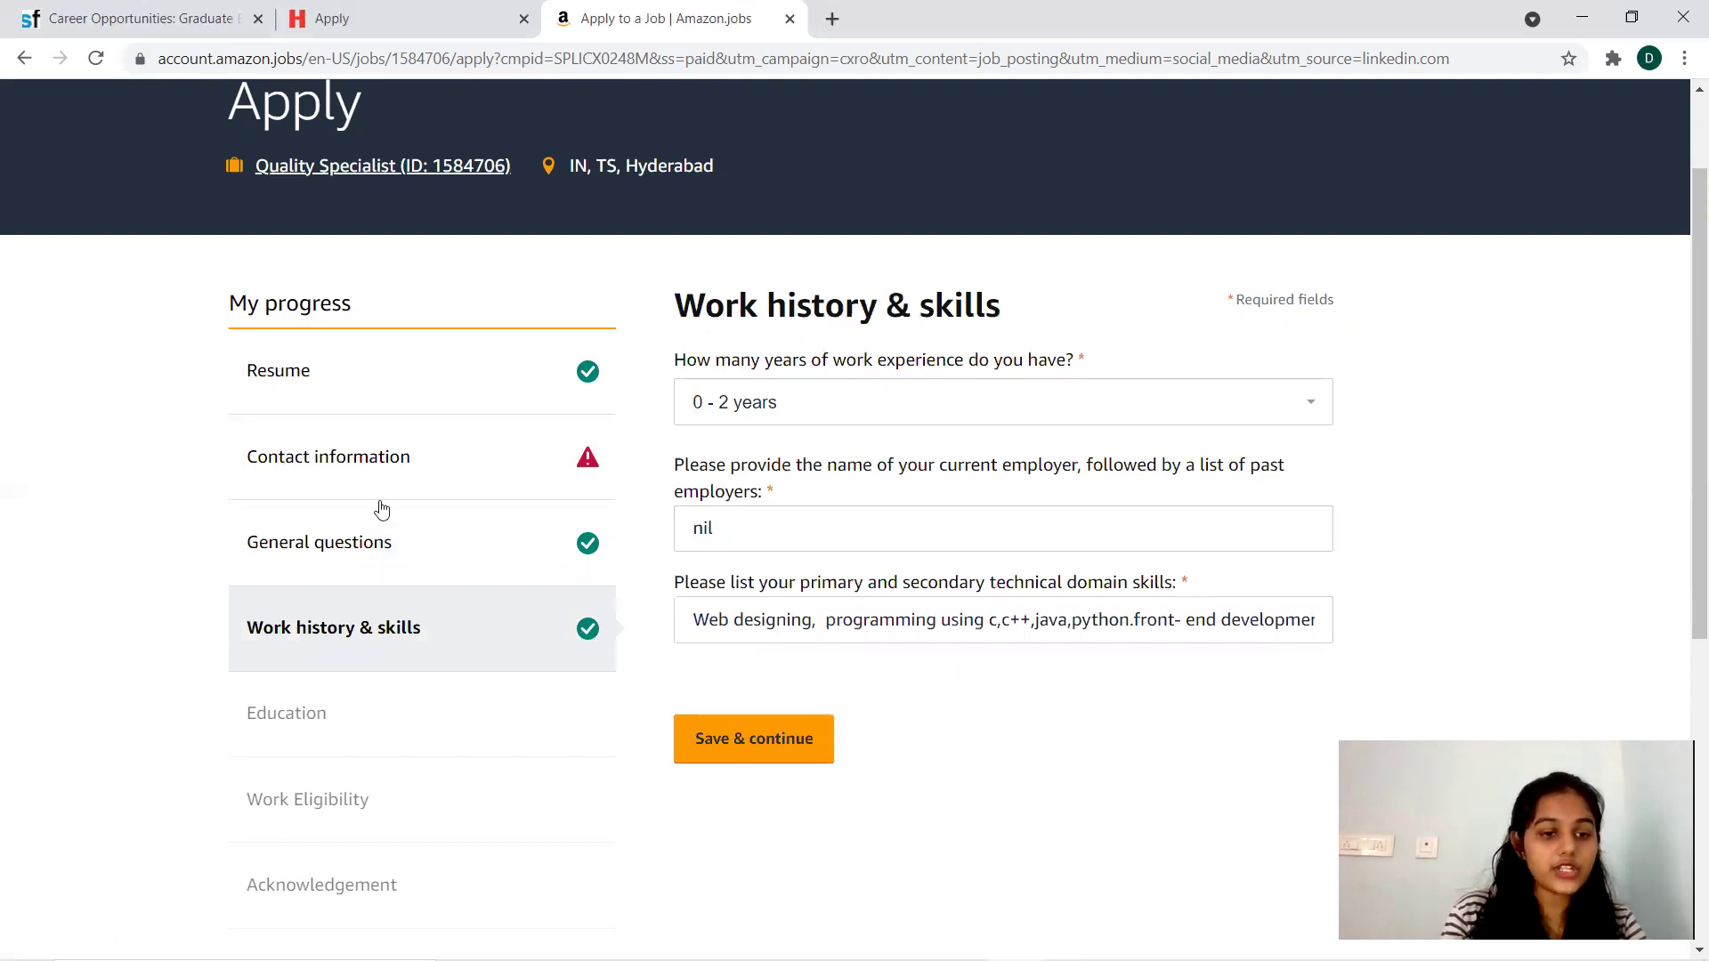
{"action": "left_click", "coordinate": [383, 366]}
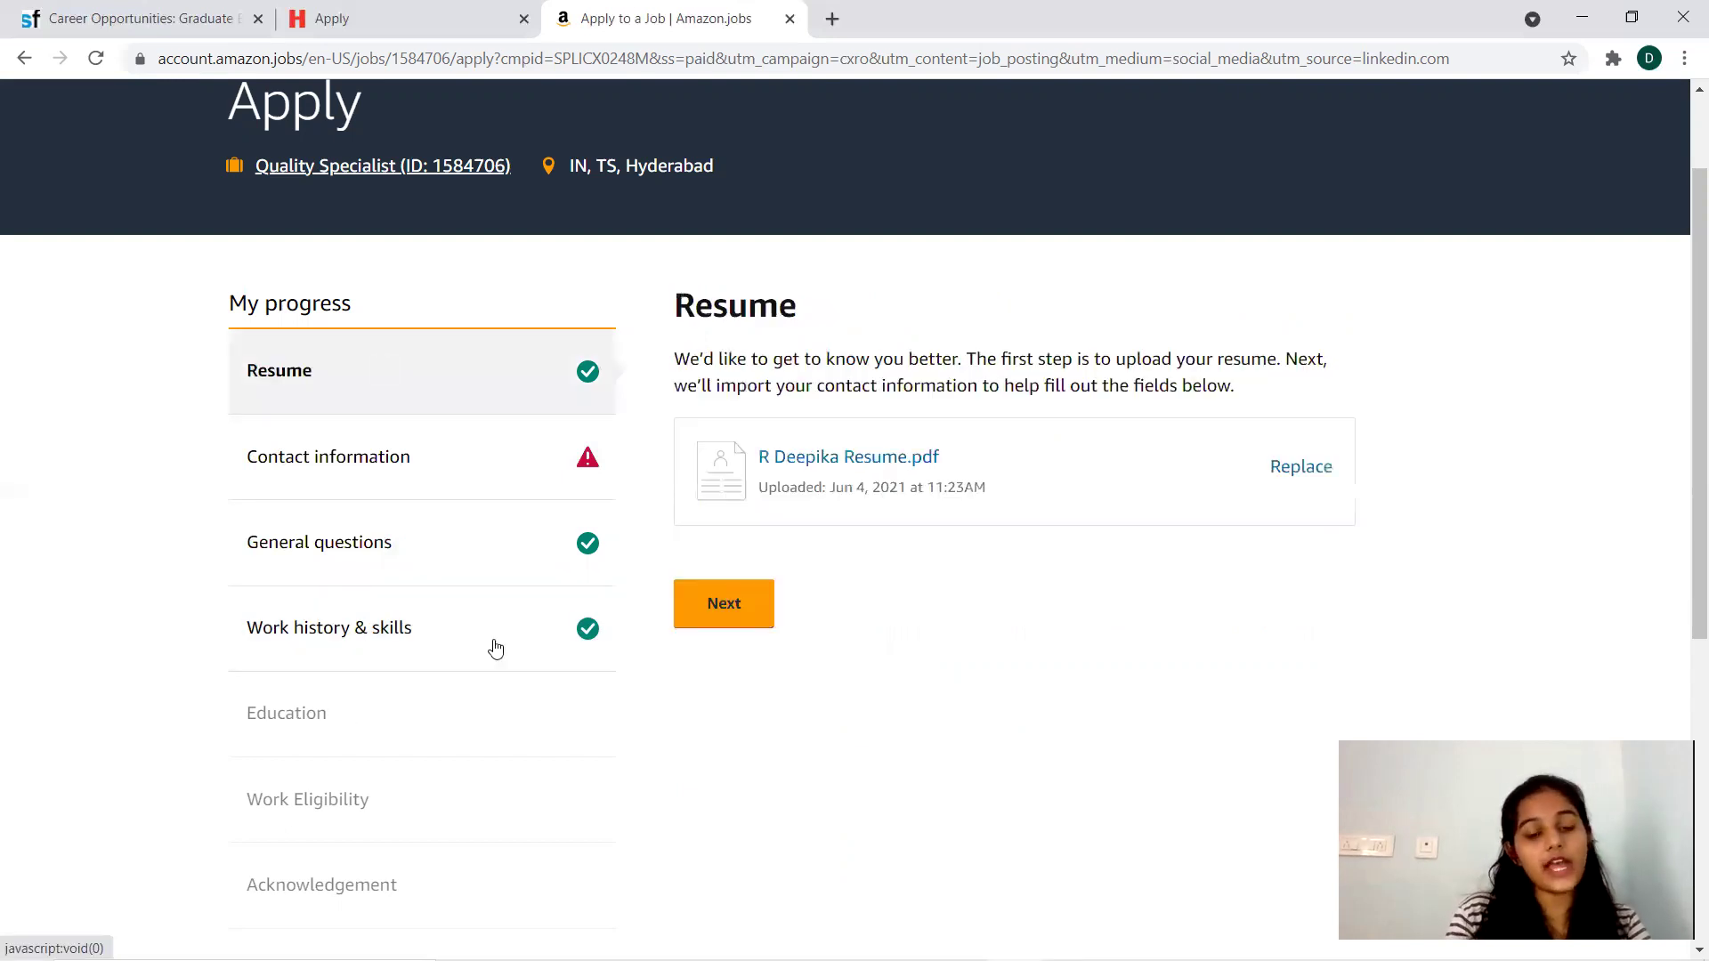
{"action": "left_click", "coordinate": [379, 570]}
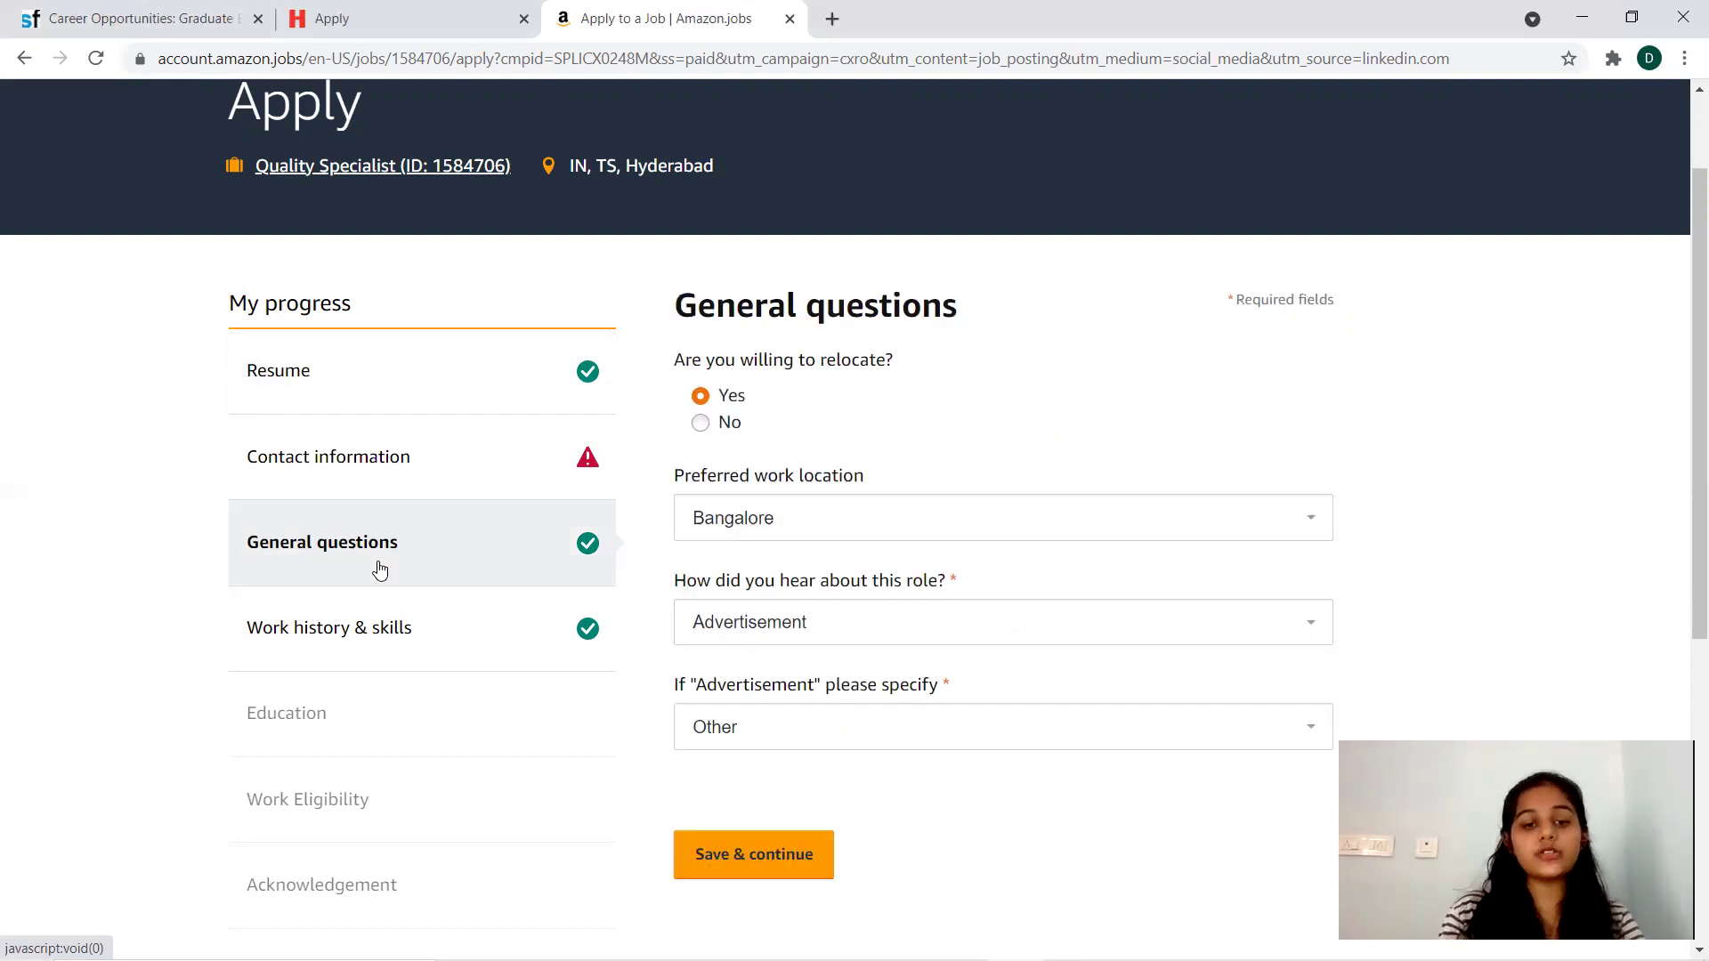